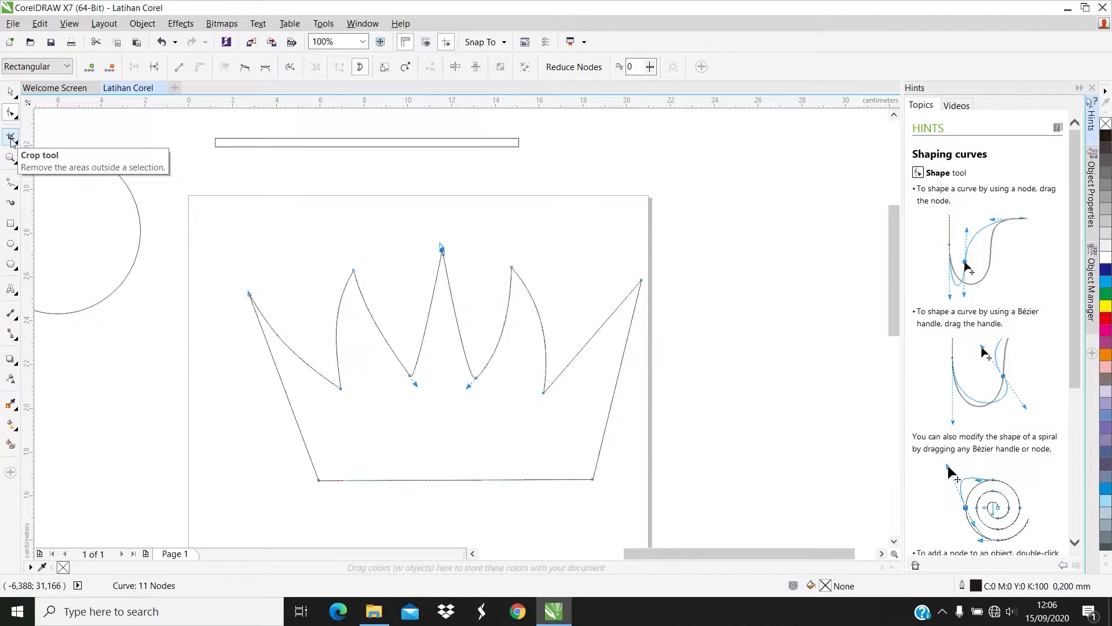
- Try to crop the circle with a protected area of about 6.5 by 6.6 cm over its upper-right part, then undo the crop
click(11, 139)
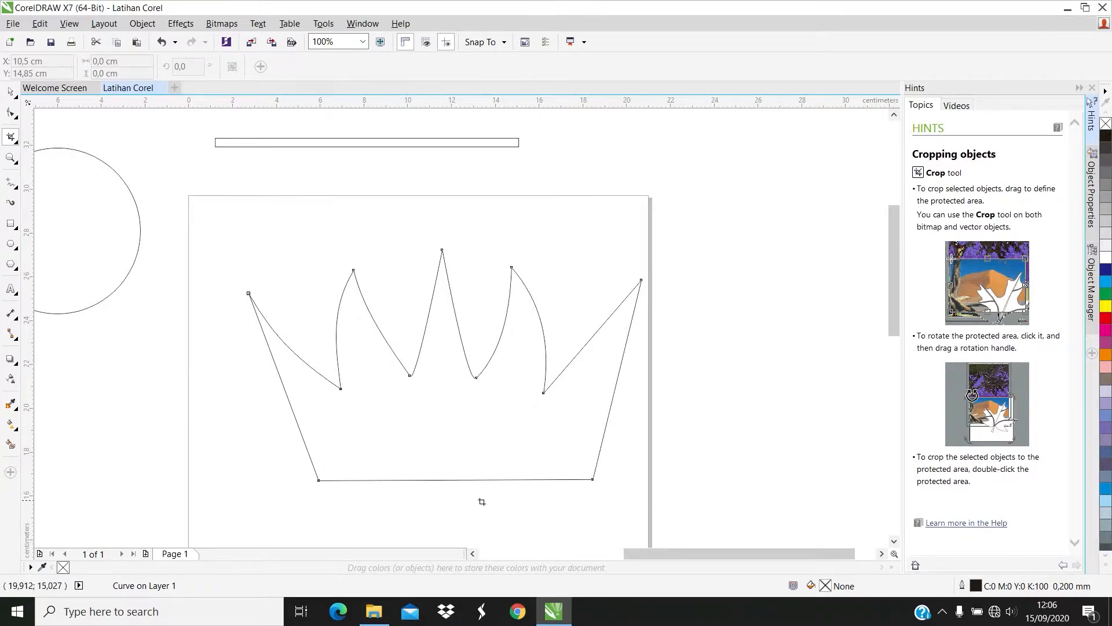
drag(649, 554, 550, 553)
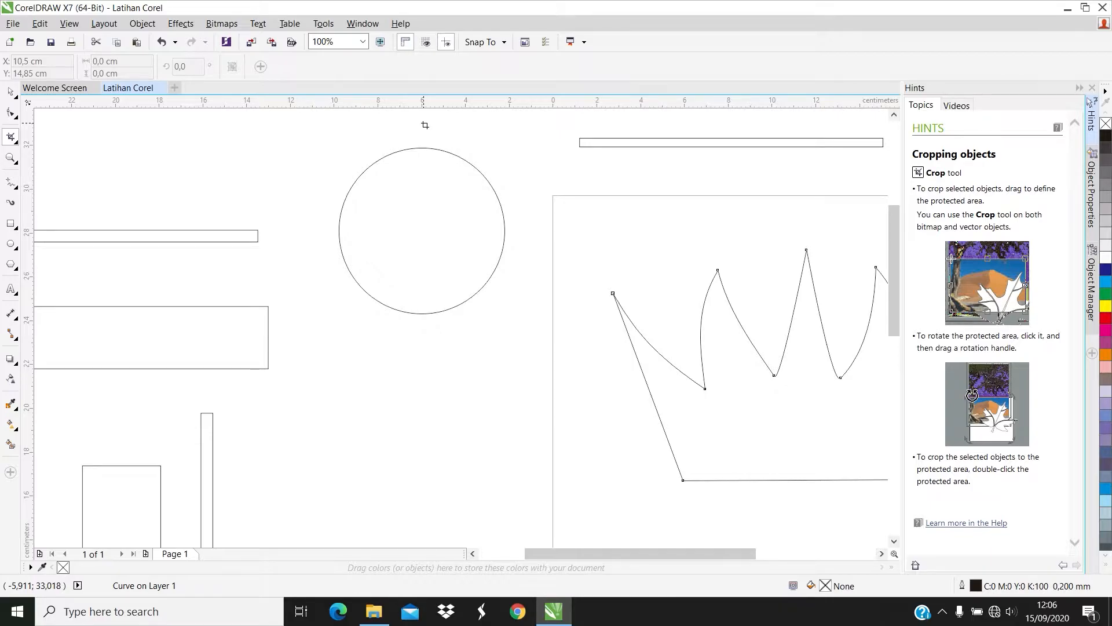
drag(425, 126, 567, 268)
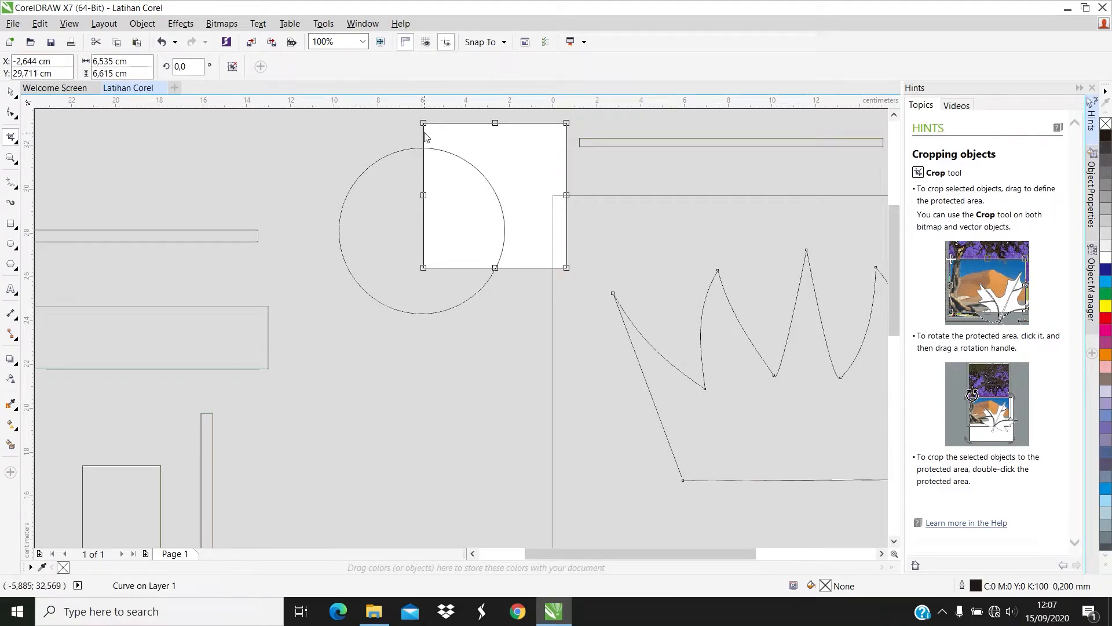
double_click(487, 224)
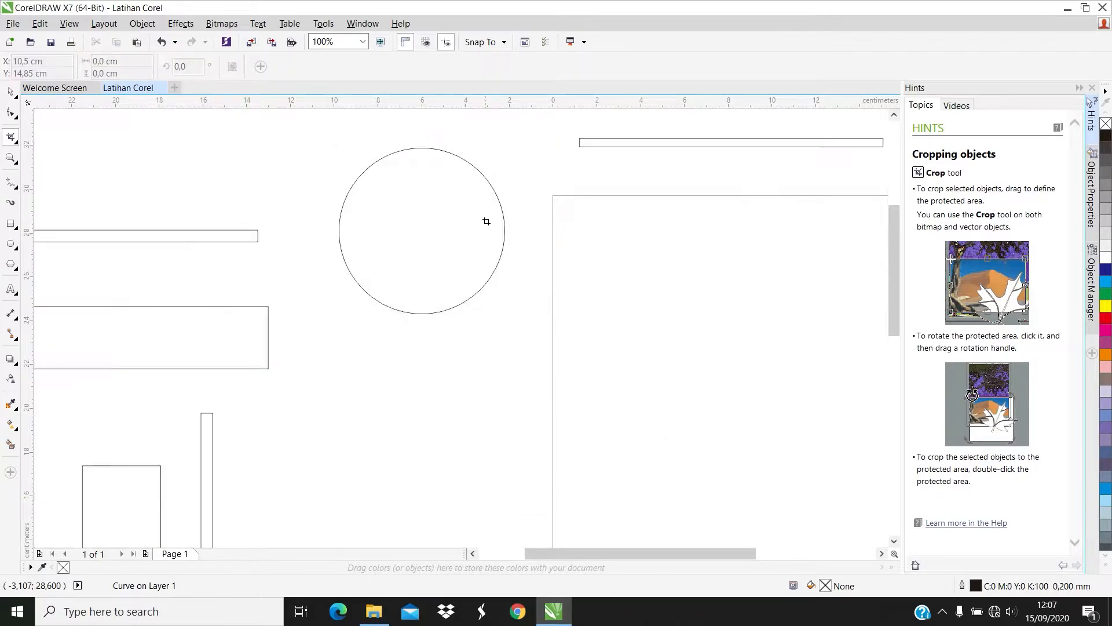
scroll(486, 221, down, 2)
scroll(490, 229, up, 1)
key(ctrl+z)
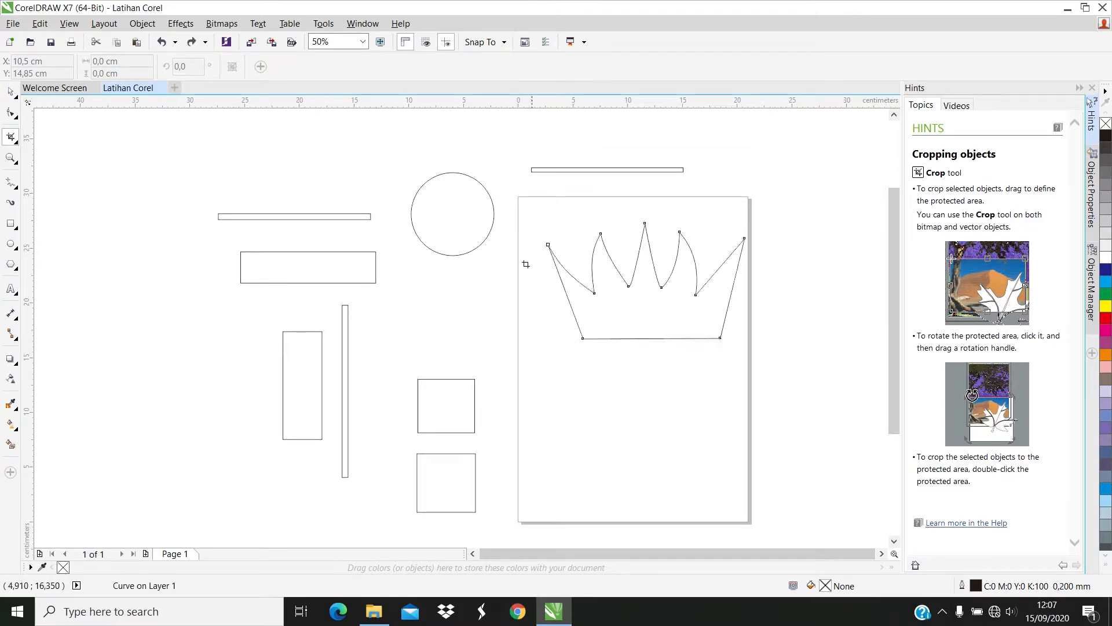
- Select the circle and crop it to its upper-right arc
click(10, 91)
click(458, 180)
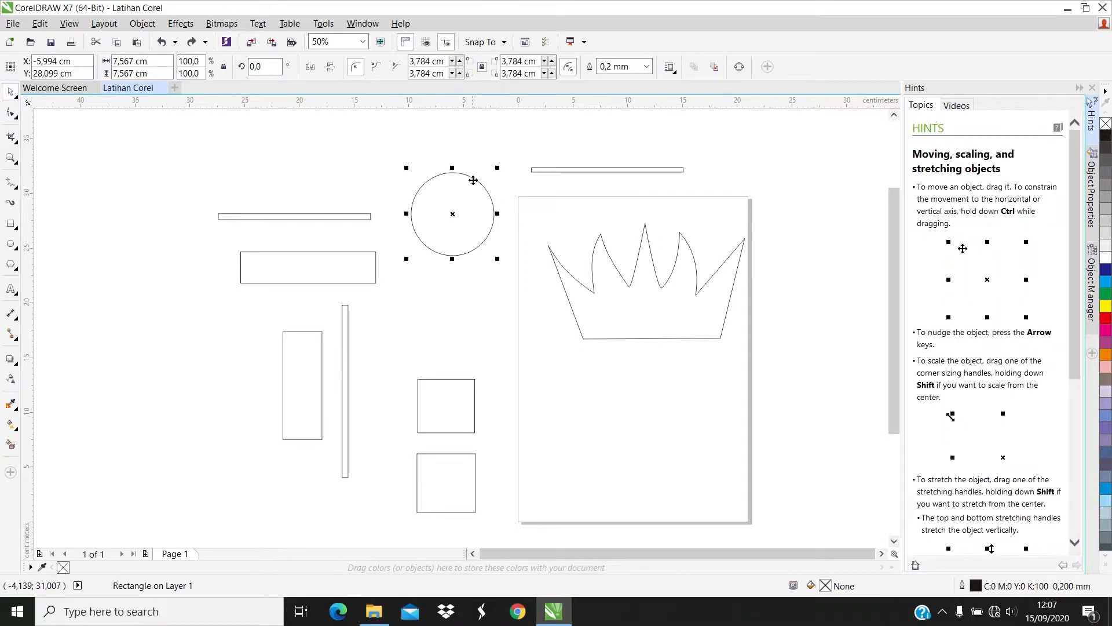
click(470, 184)
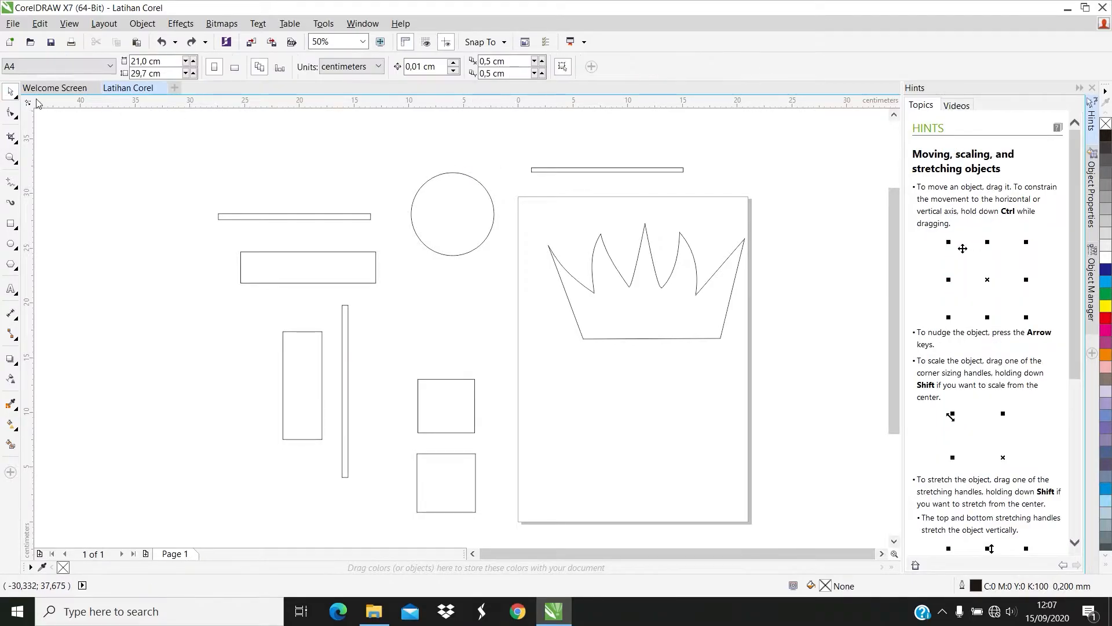
click(17, 102)
click(461, 174)
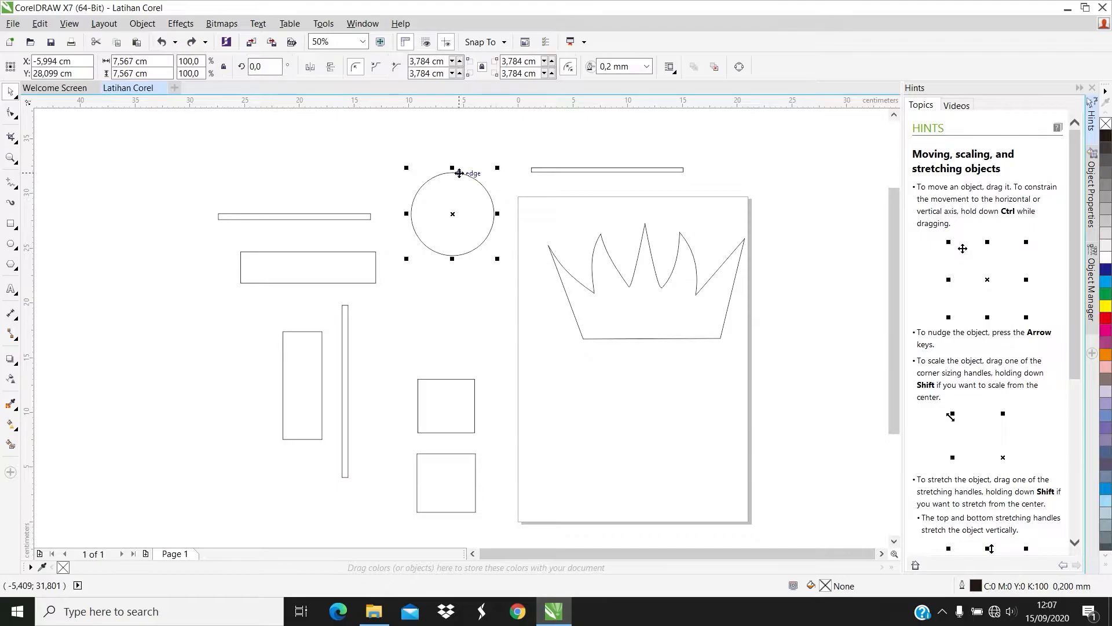
scroll(472, 179, up, 2)
click(10, 137)
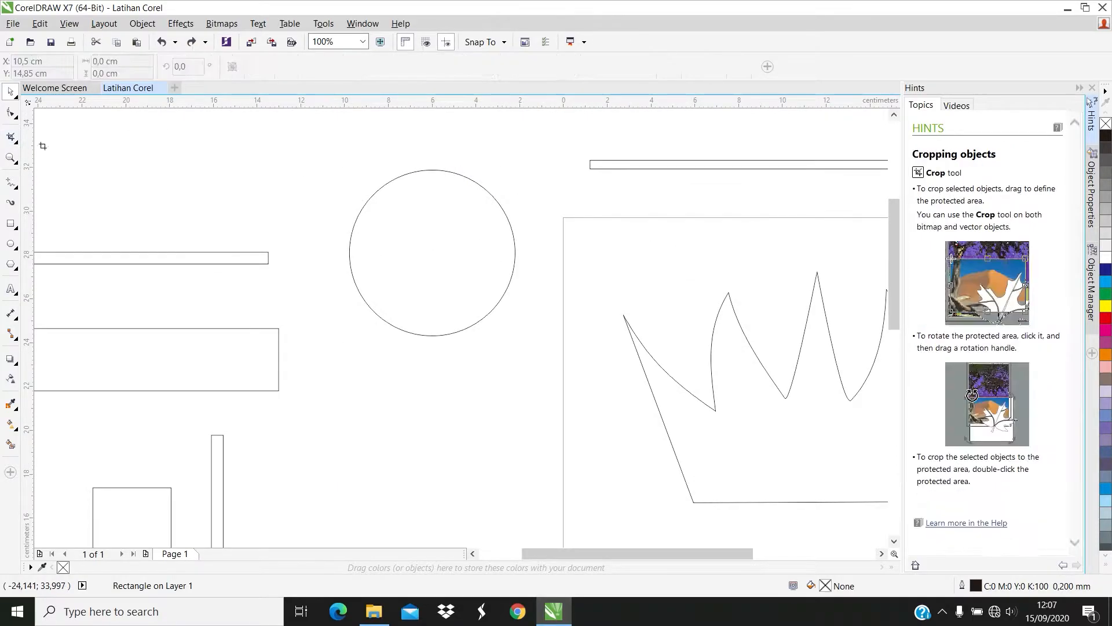
drag(411, 144, 550, 299)
double_click(517, 248)
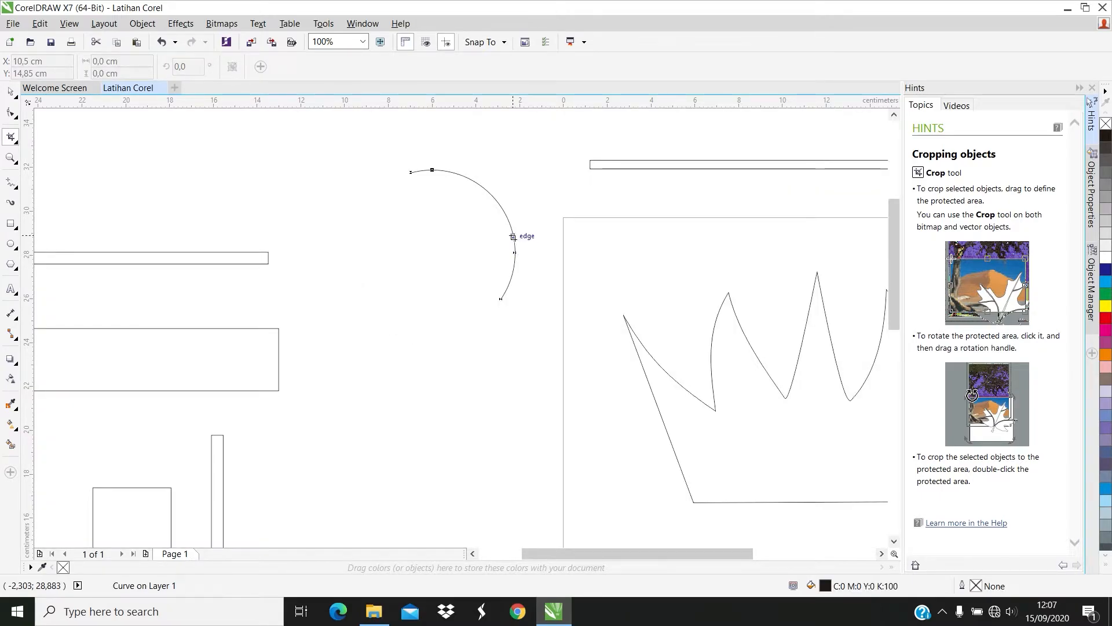
- Delete the cropped arc and undo back to the full circle
key(Delete)
key(ctrl+z)
key(ctrl+z)
key(ctrl+z)
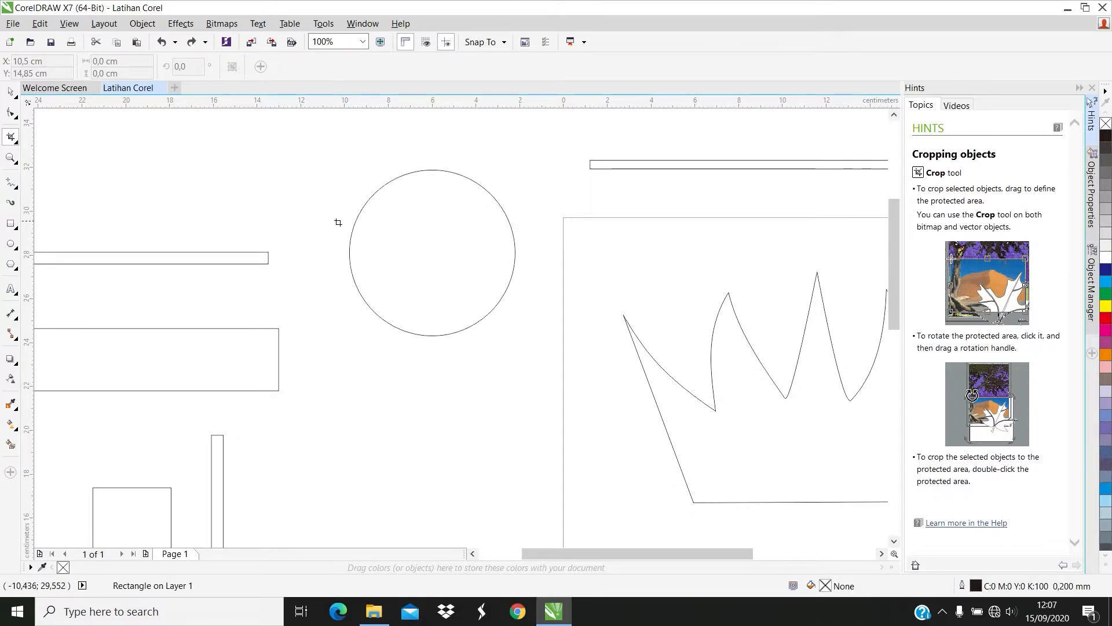
click(10, 91)
click(575, 235)
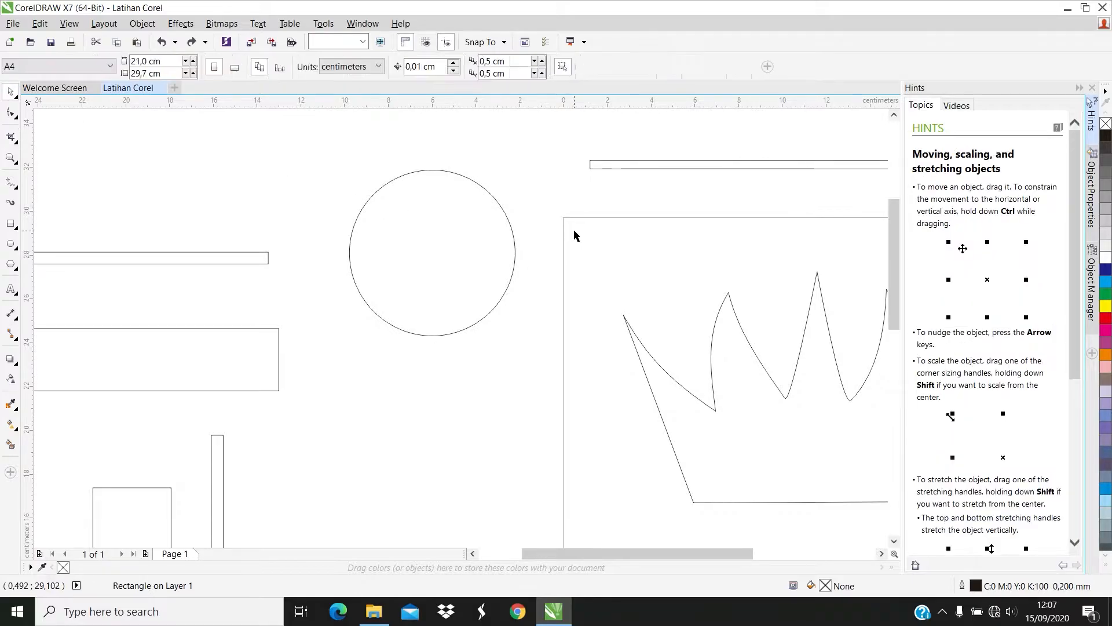
click(644, 355)
scroll(703, 310, right, 4)
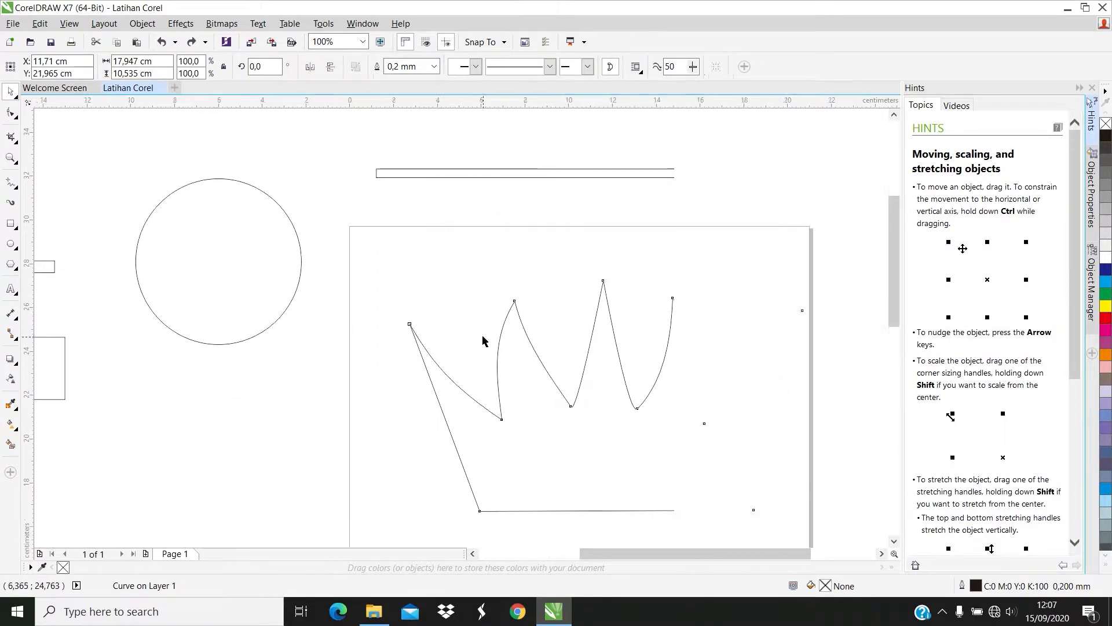
click(375, 232)
drag(375, 229, 488, 286)
scroll(429, 275, up, 1)
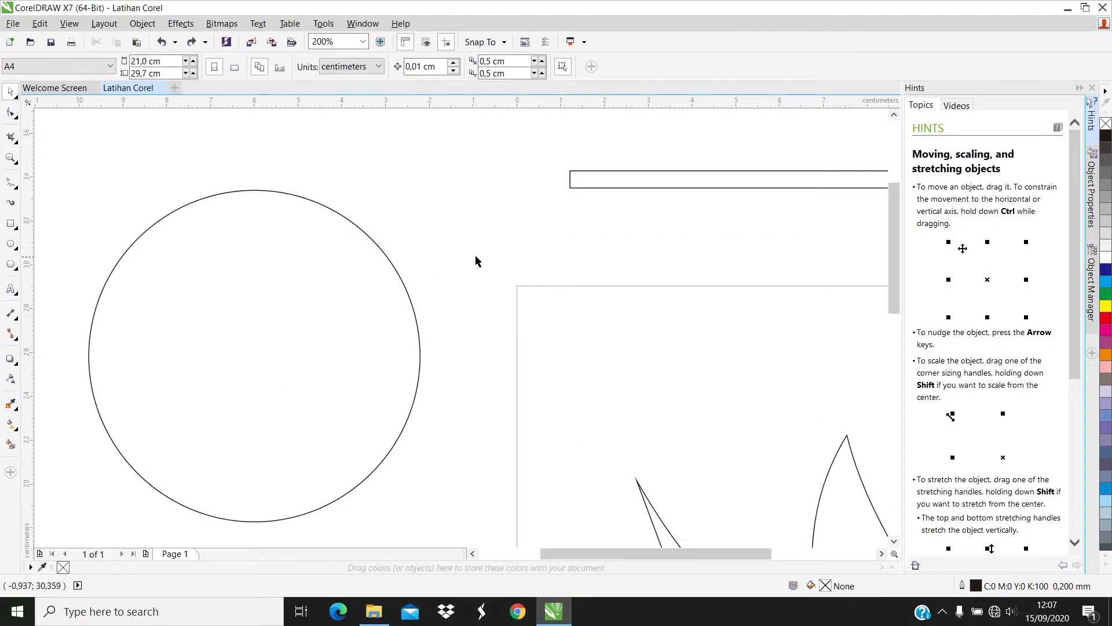
scroll(476, 261, down, 1)
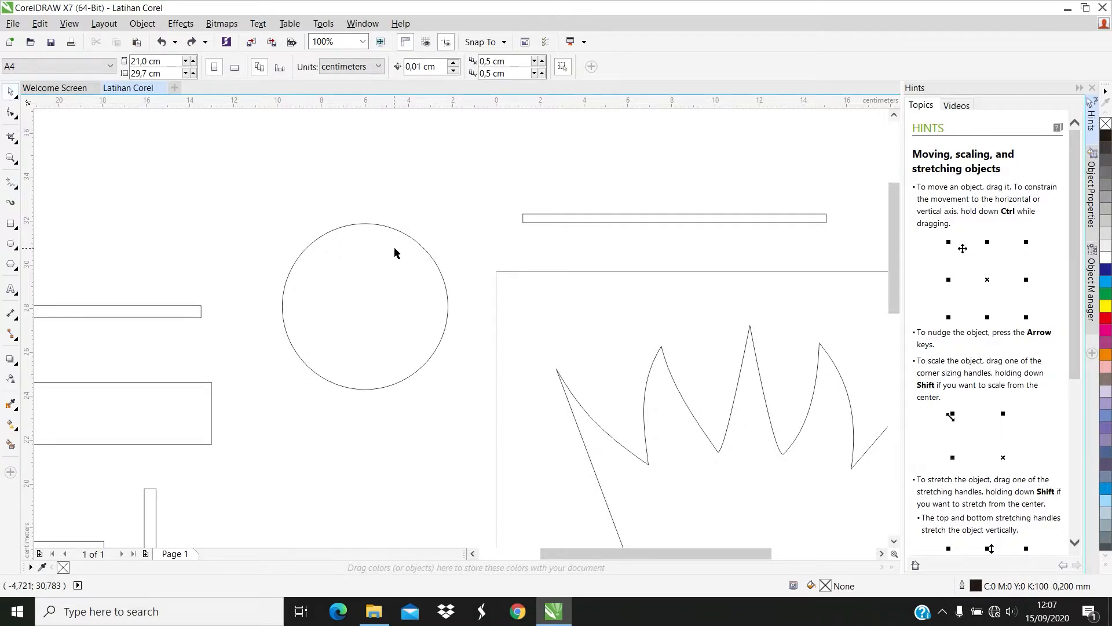
- Crop the circle with a protected area of about 11.4 by 6.2 cm, keeping its upper portion and removing the lower arc
click(409, 236)
click(454, 166)
click(424, 252)
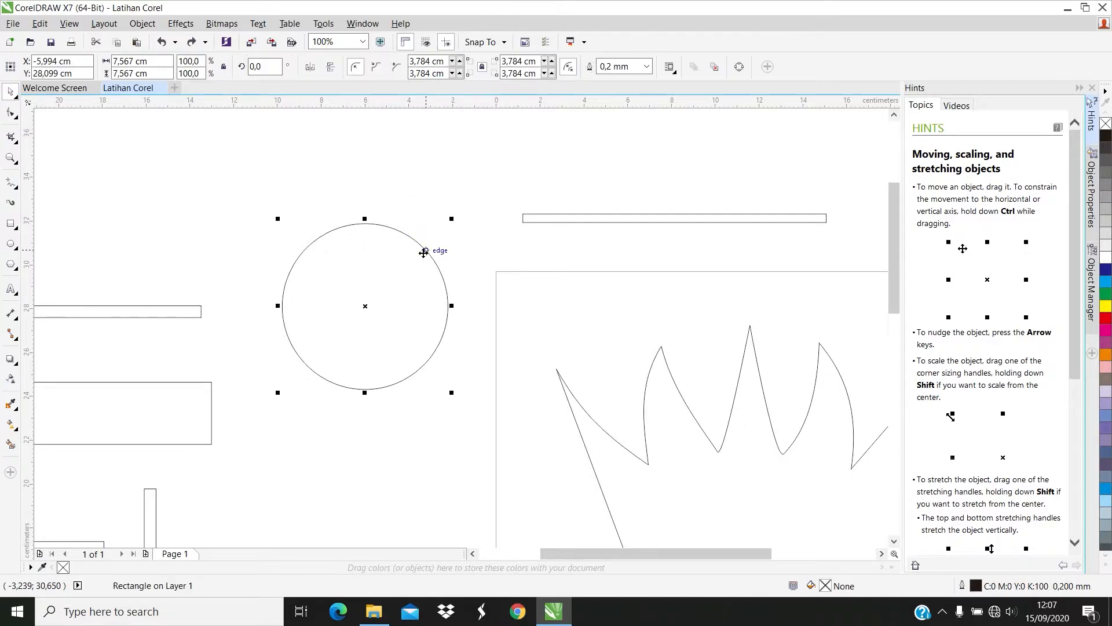
click(10, 139)
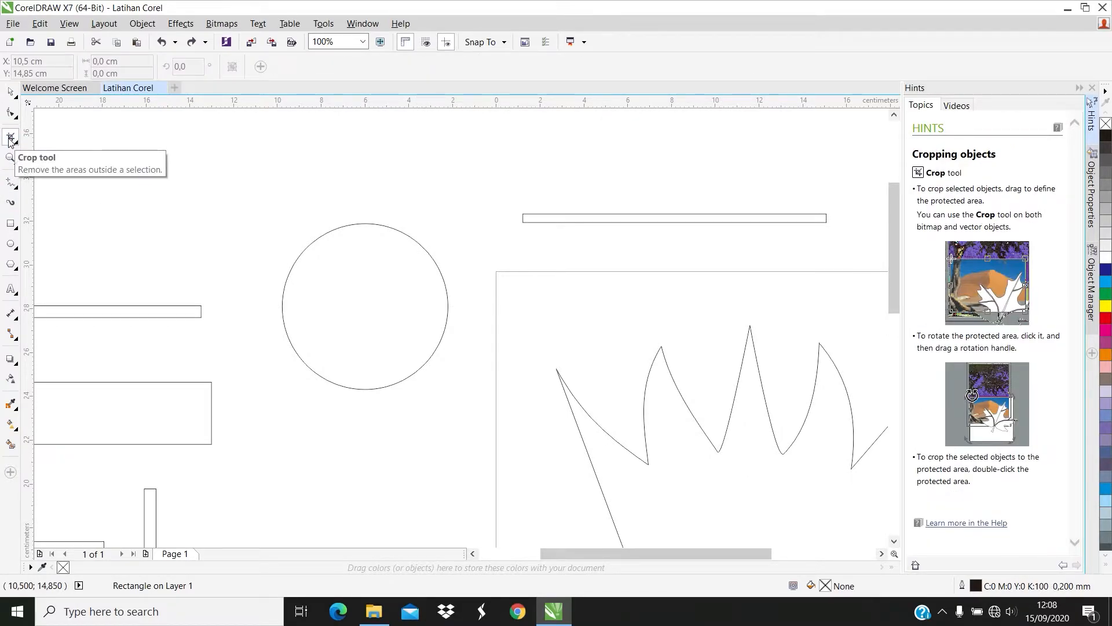
drag(244, 193, 494, 330)
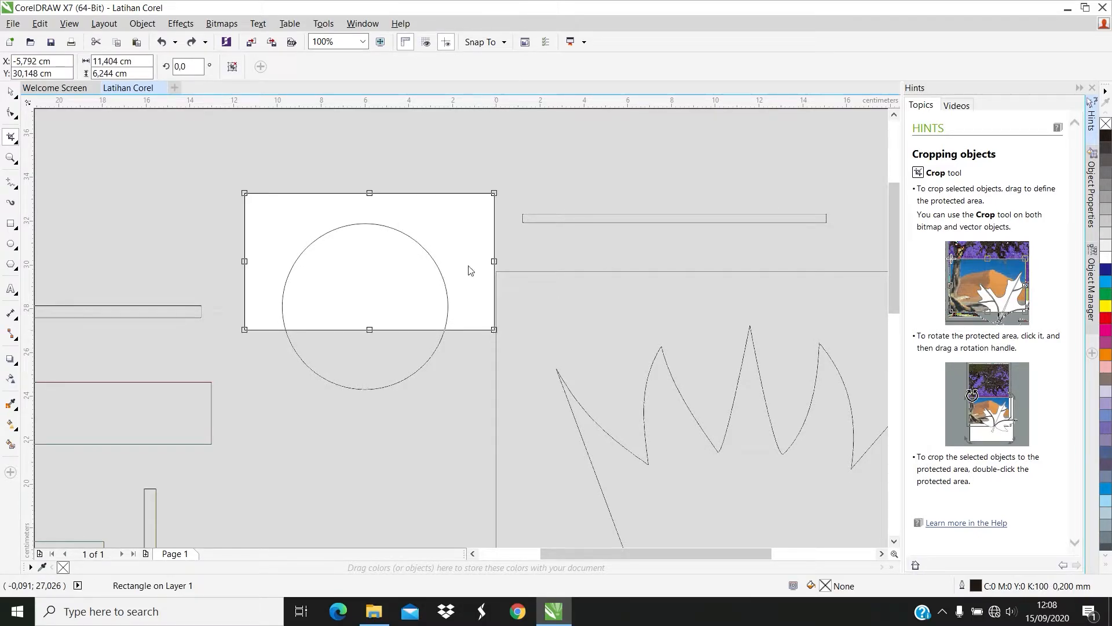
double_click(412, 239)
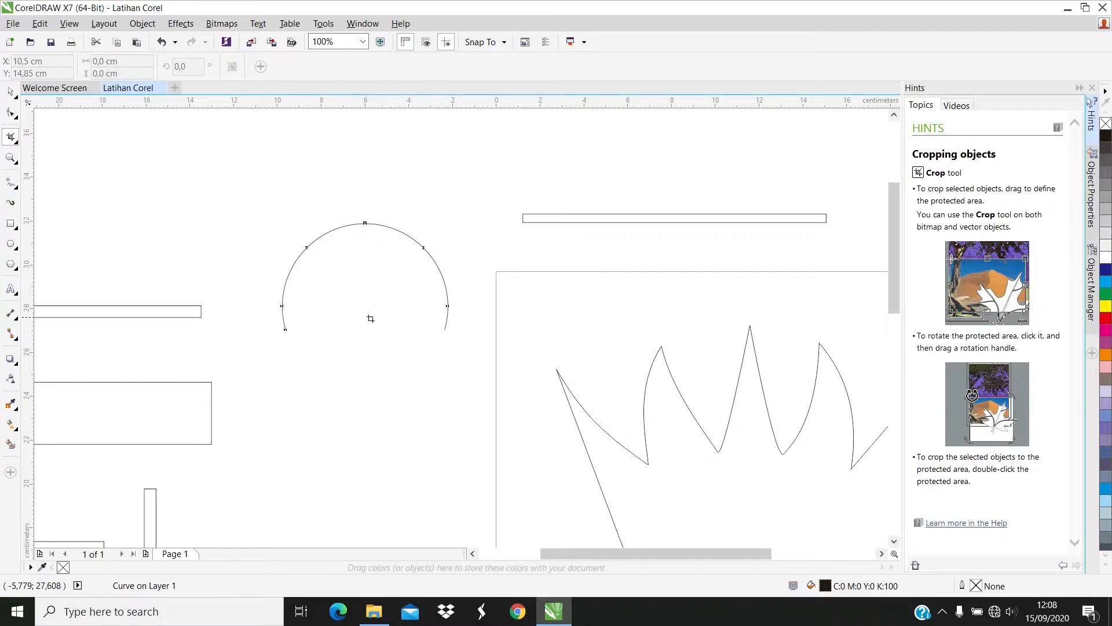
- Deselect the cropped arc and bring the backpack-guy photo from the img folder in File Explorer into the drawing
click(10, 93)
click(313, 196)
drag(313, 196, 450, 247)
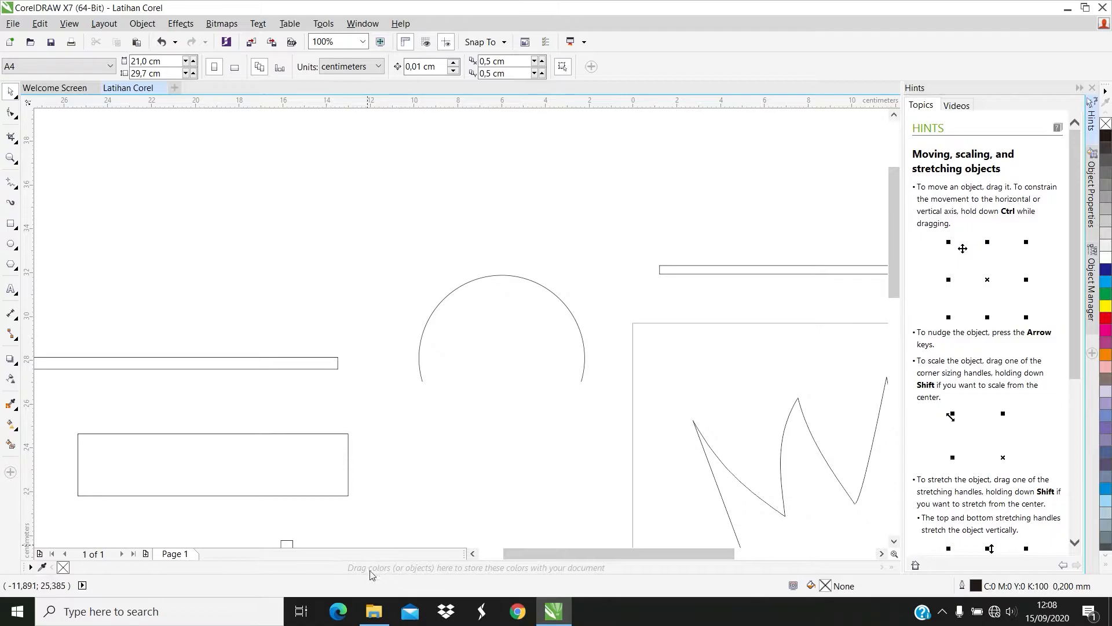
click(375, 611)
drag(542, 278, 261, 217)
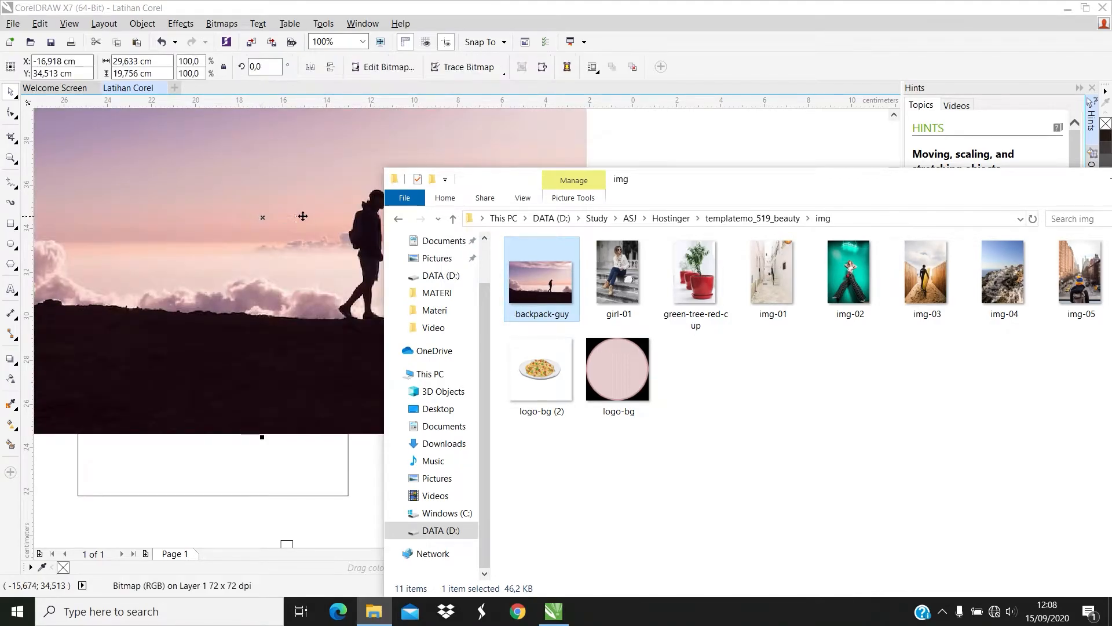
- Scale the photo down to about 13.3 by 8.9 cm and place it just above the long thin horizontal rectangle
scroll(306, 215, up, 1)
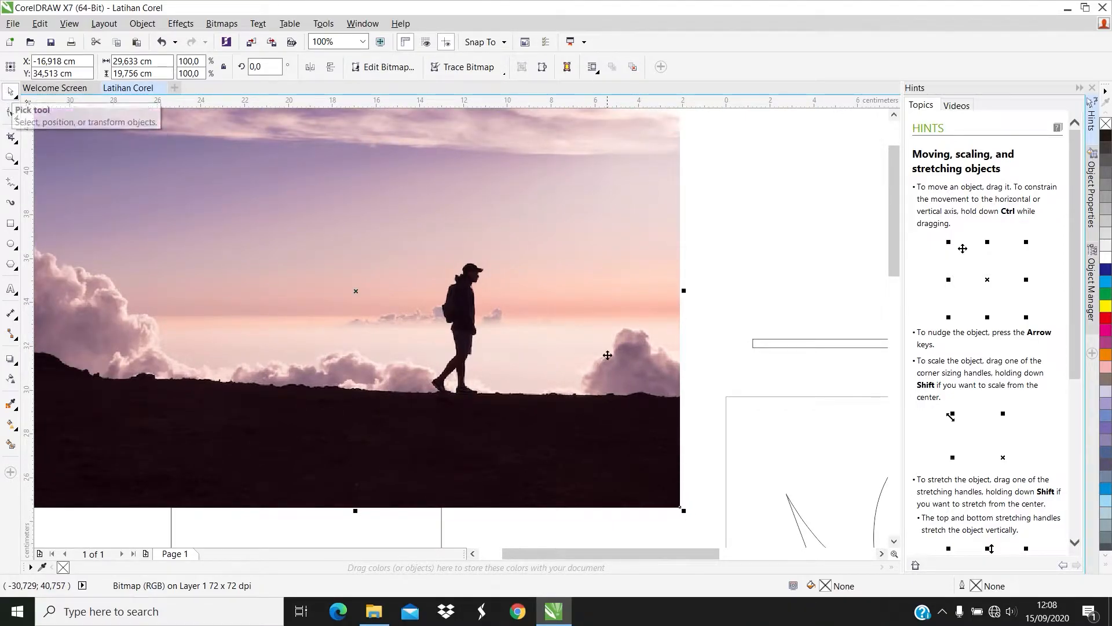
drag(683, 510, 326, 272)
drag(191, 183, 414, 267)
drag(317, 291, 299, 314)
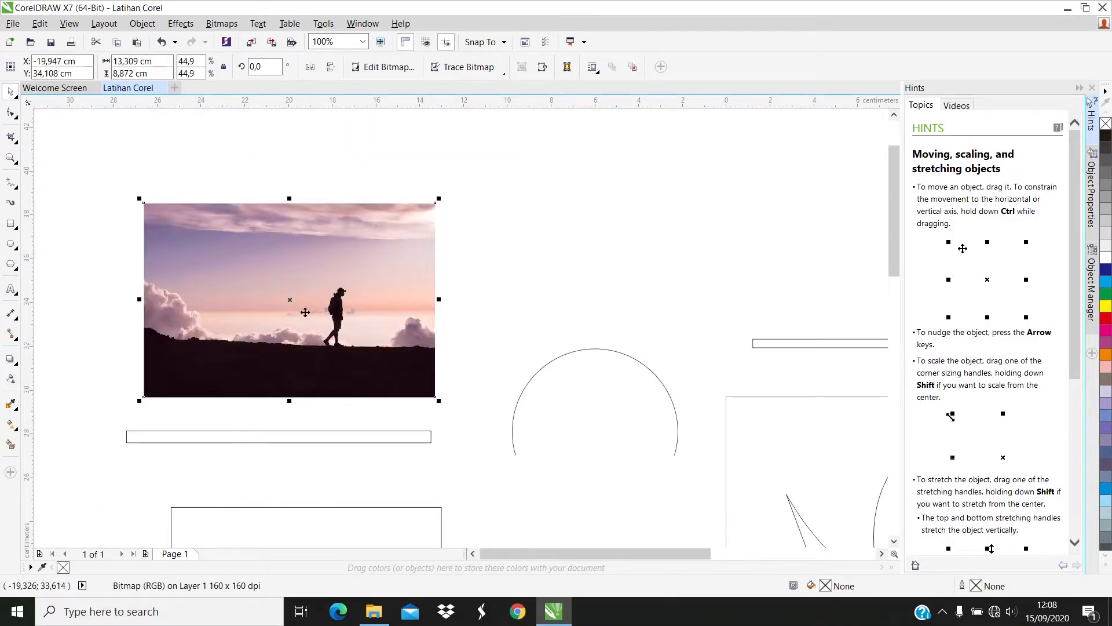
key(Escape)
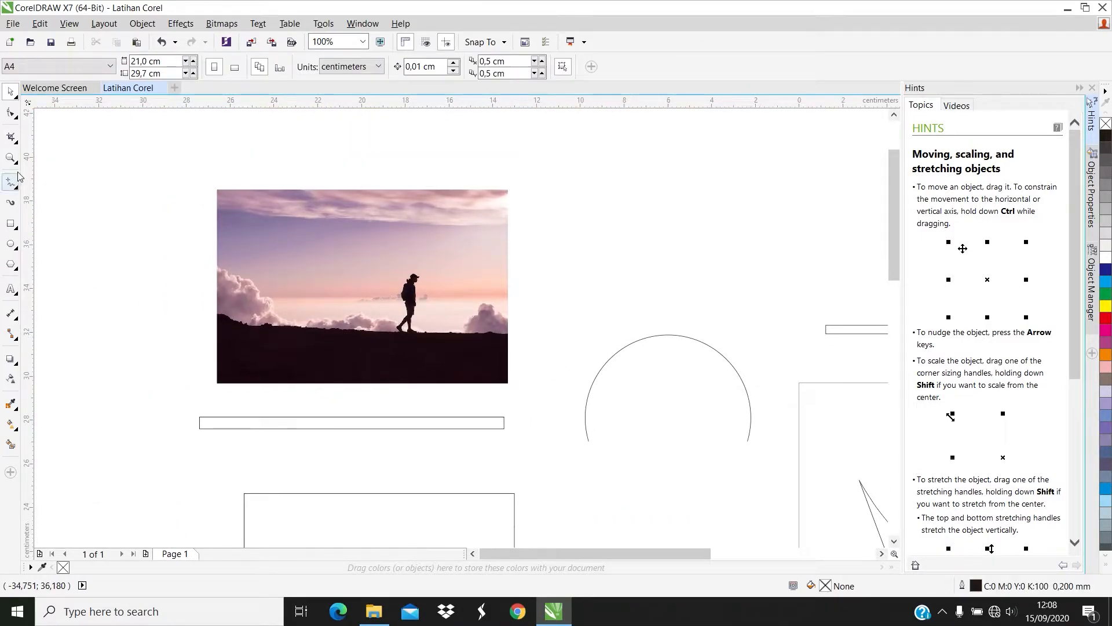
- Crop the photo around the walking man with a protected area of about 8.1 by 9.0 cm, removing its left side and bottom strip
click(283, 233)
click(11, 137)
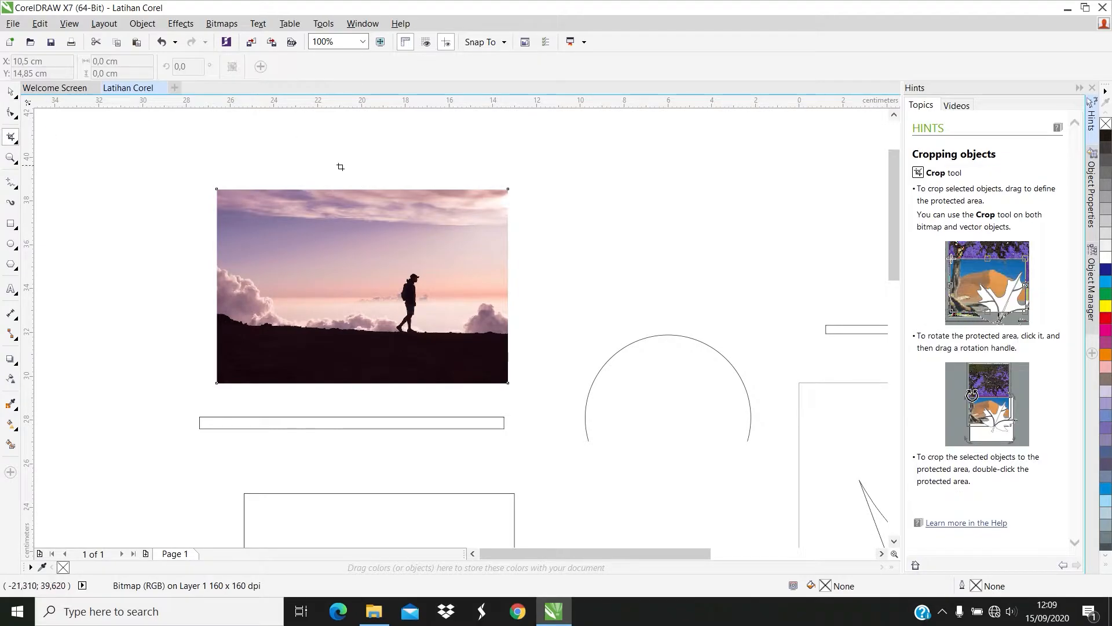
drag(341, 161, 520, 359)
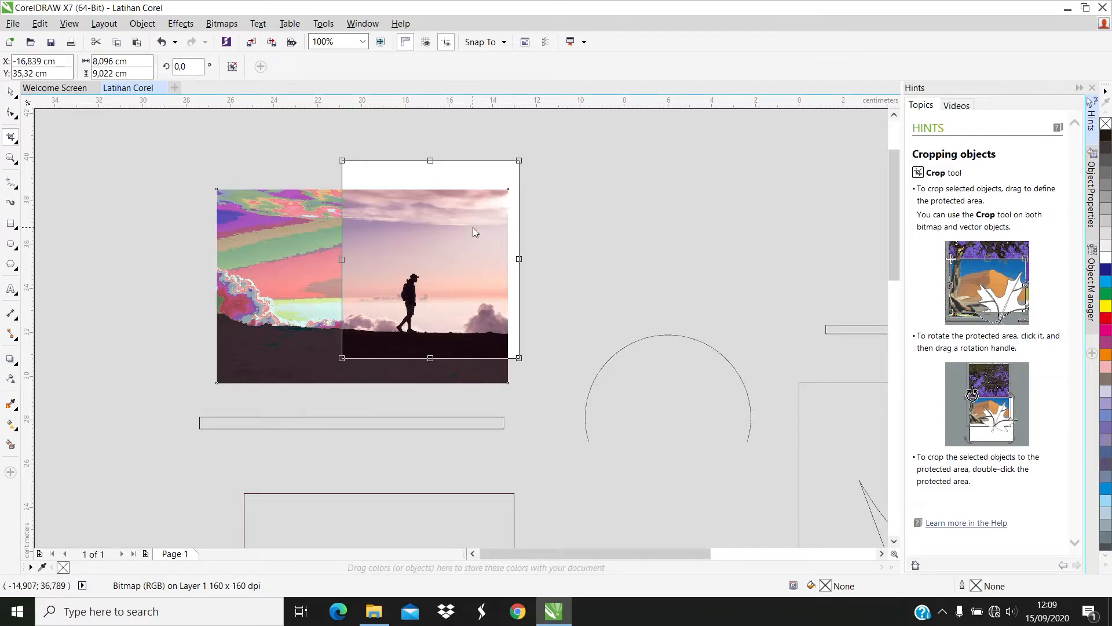
double_click(473, 228)
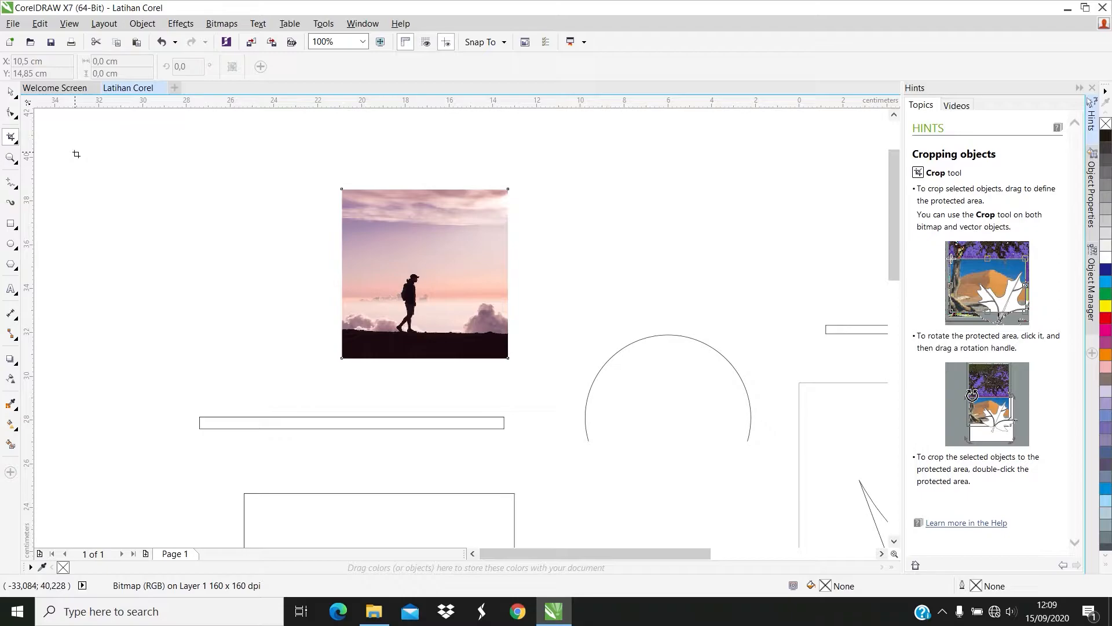
- Zoom in on the cropped photo with the Zoom tool up to 3200% to examine its pixels
click(11, 158)
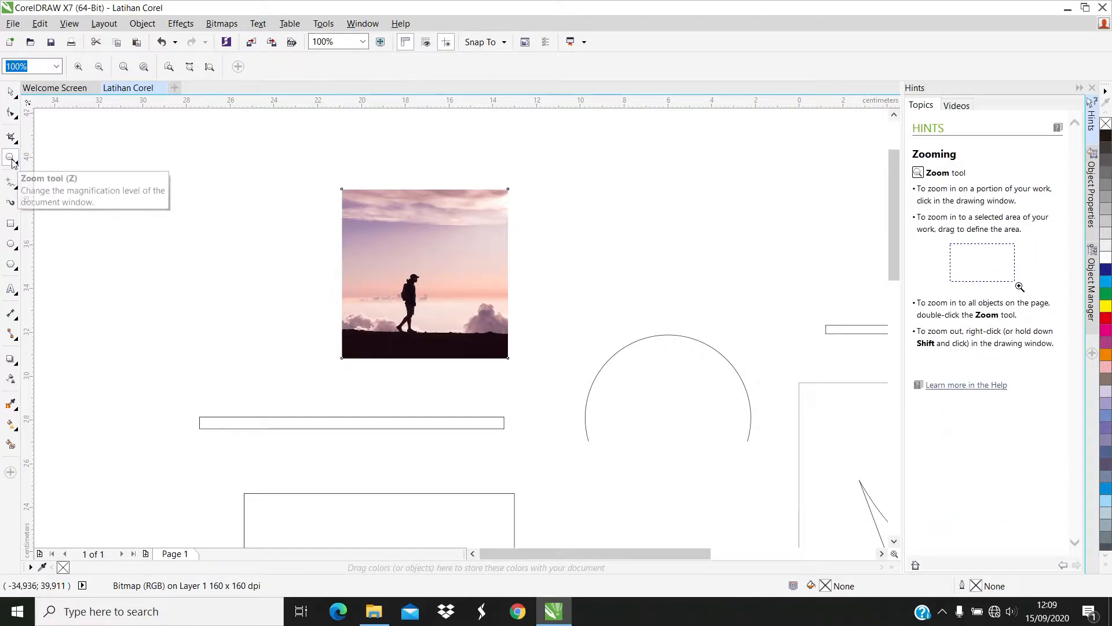
click(78, 67)
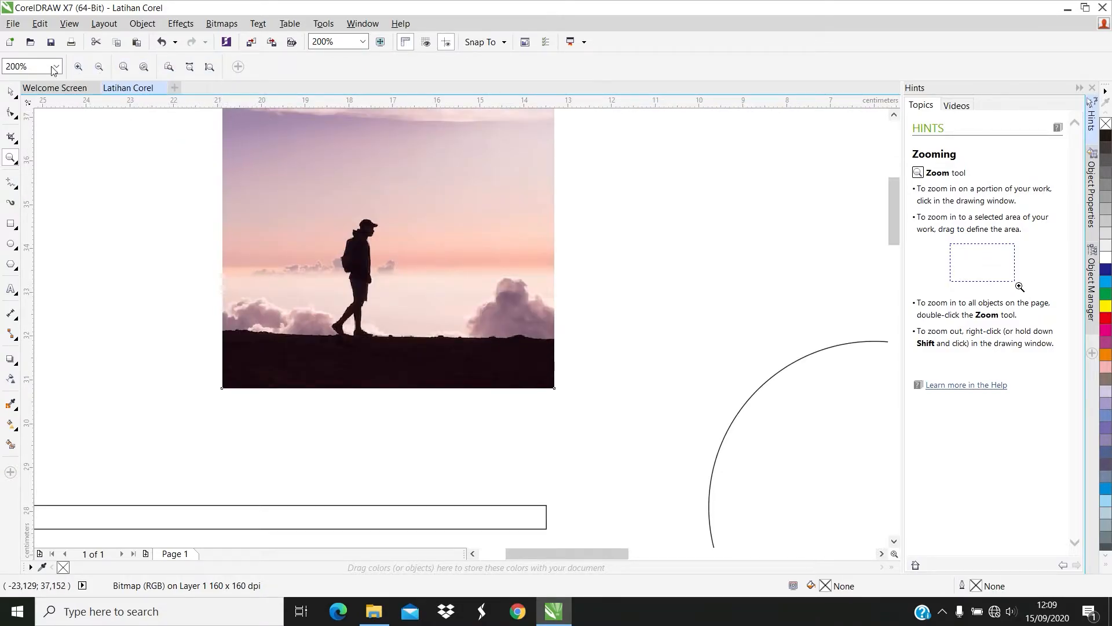
click(79, 67)
click(80, 67)
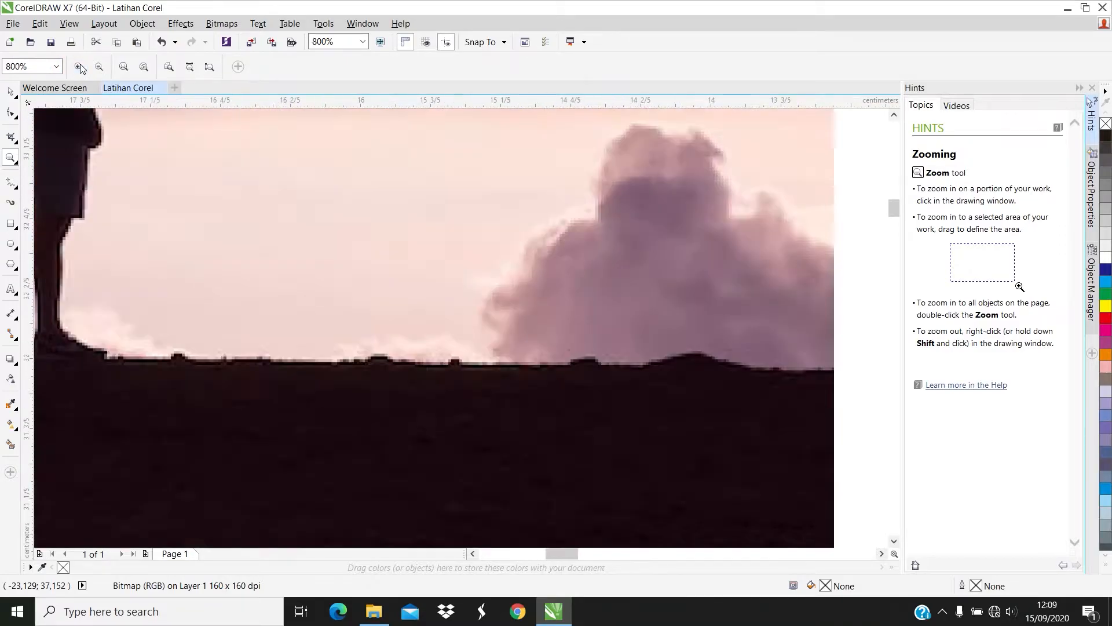
click(80, 67)
click(80, 67)
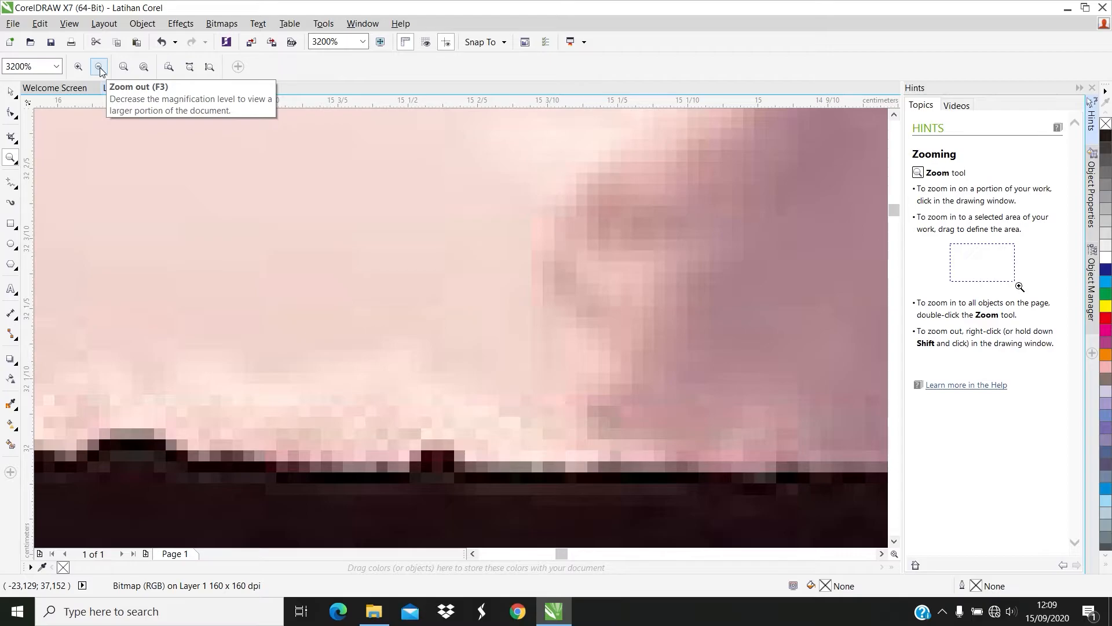
- Zoom back out from the photo to 25% to view the page and all surrounding objects
click(99, 67)
click(99, 67)
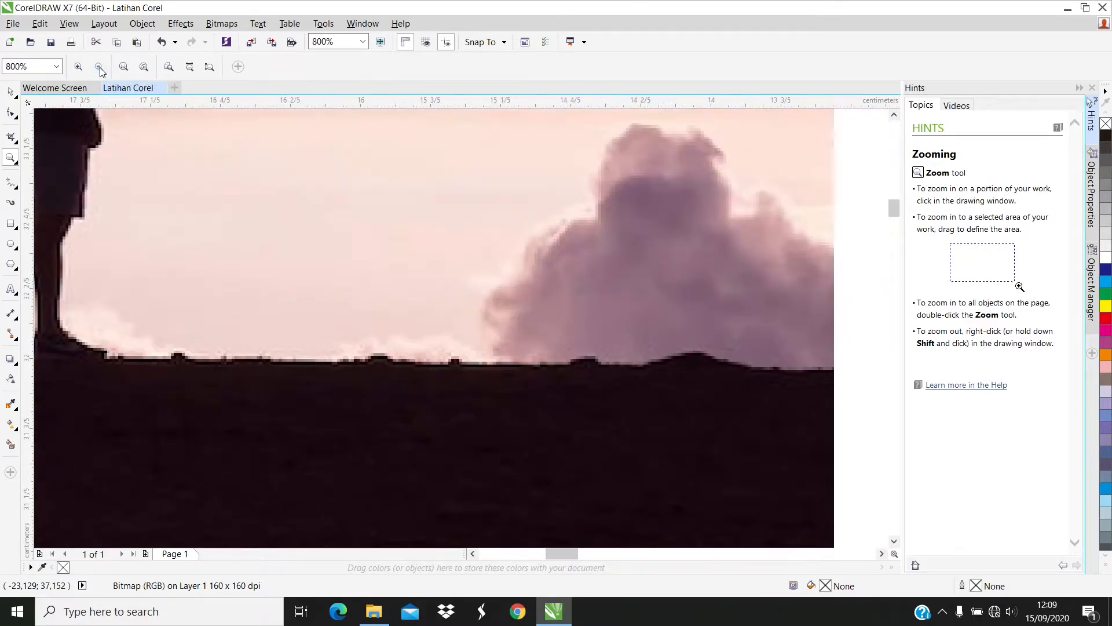
click(99, 68)
click(99, 67)
click(99, 67)
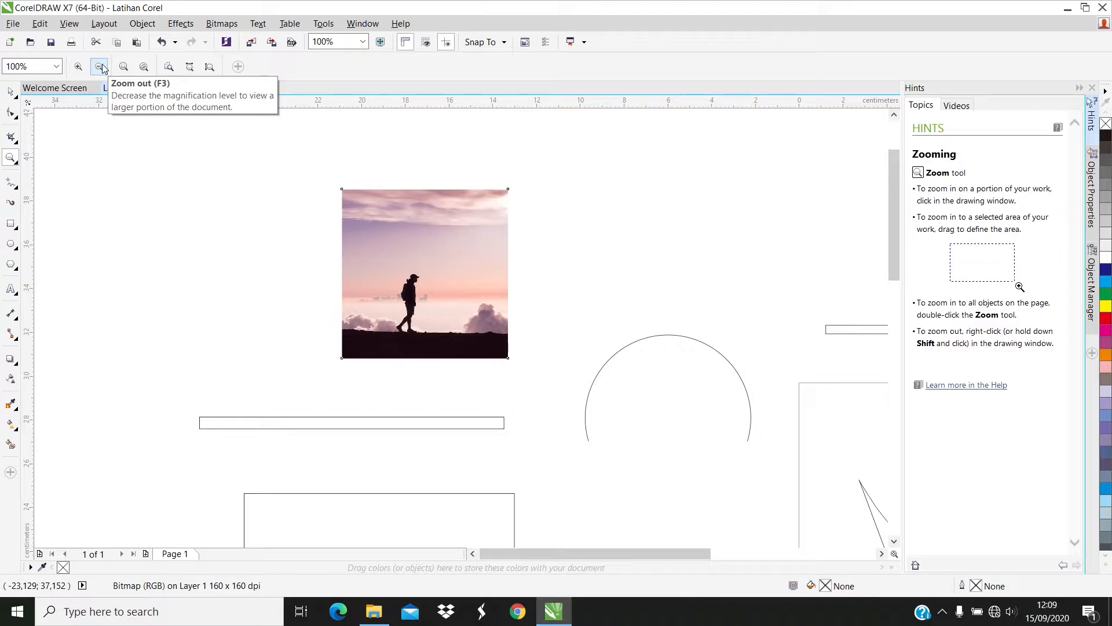
click(101, 68)
click(102, 70)
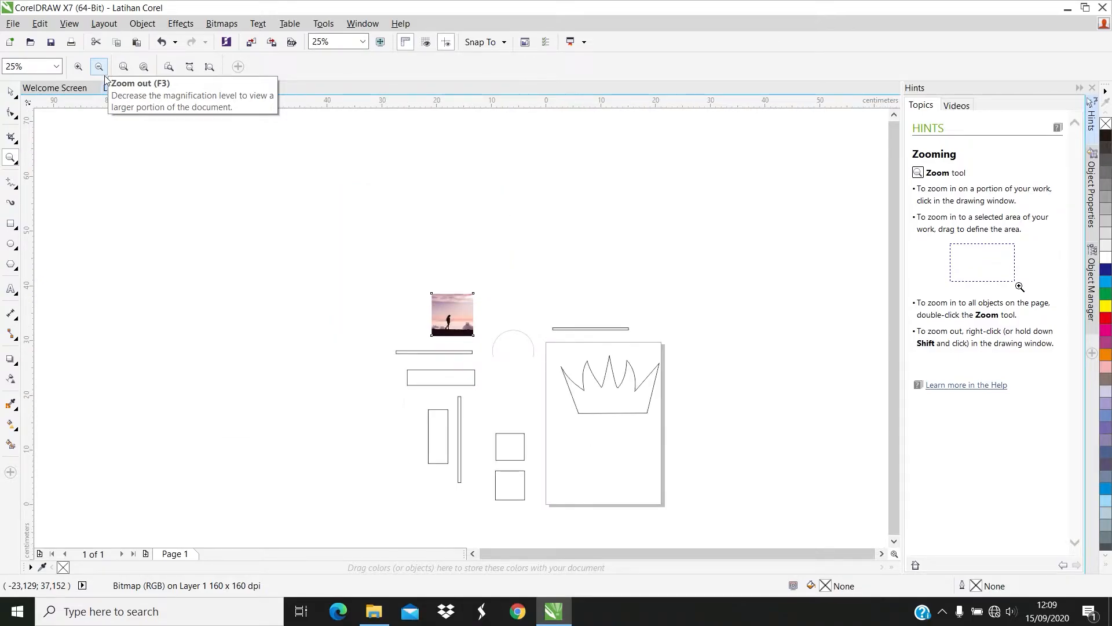
click(102, 74)
click(78, 69)
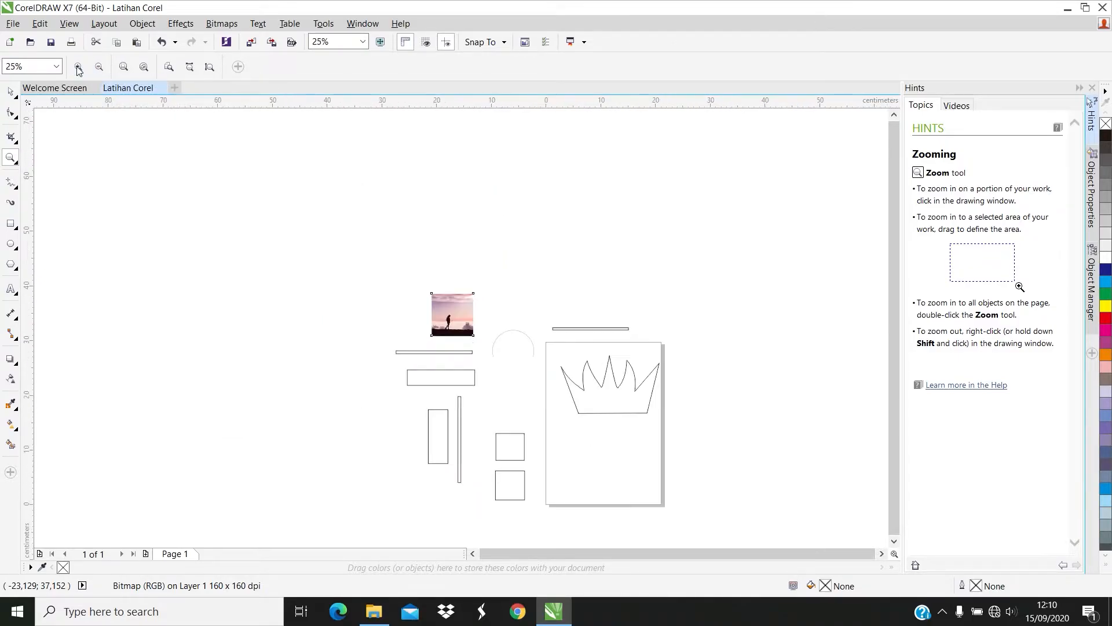
- Zoom in on the cropped photo to 200% and back out to show the surrounding shapes
click(78, 68)
click(78, 68)
click(78, 68)
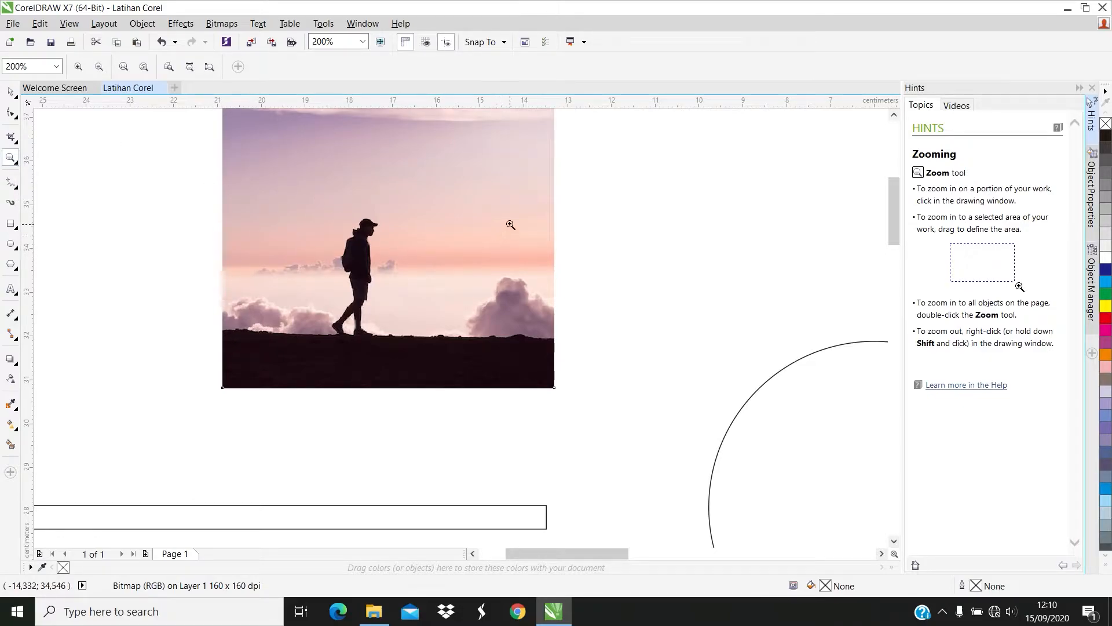
right_click(447, 219)
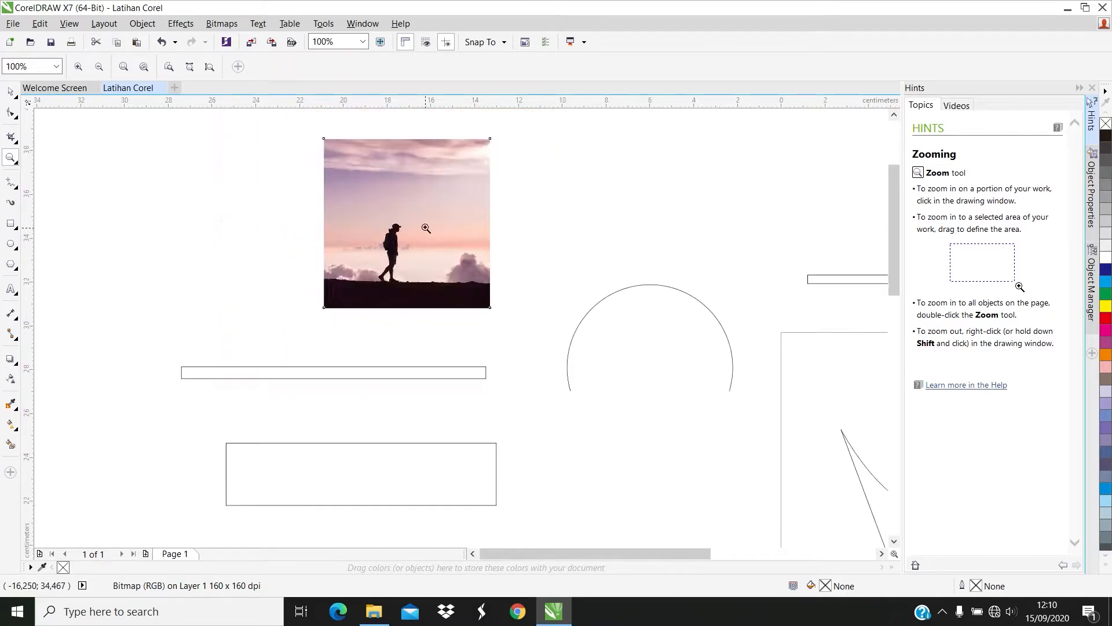
right_click(426, 228)
right_click(426, 228)
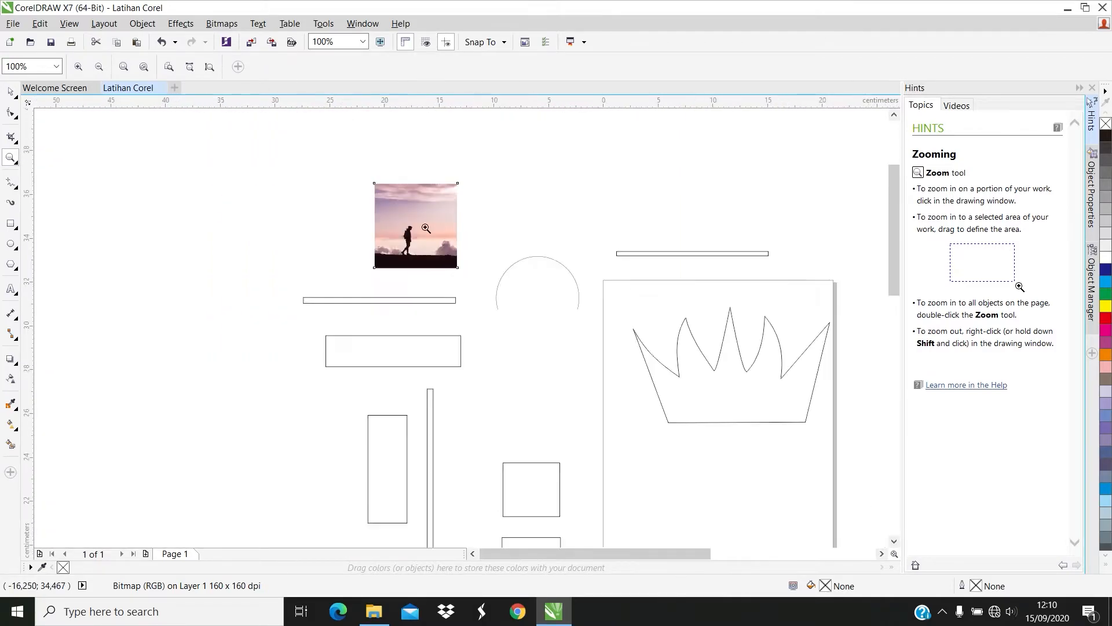
- Zoom in on the photo's sky up to 1600% with the Zoom tool and return to 100%
click(426, 229)
click(426, 228)
click(426, 228)
click(426, 228)
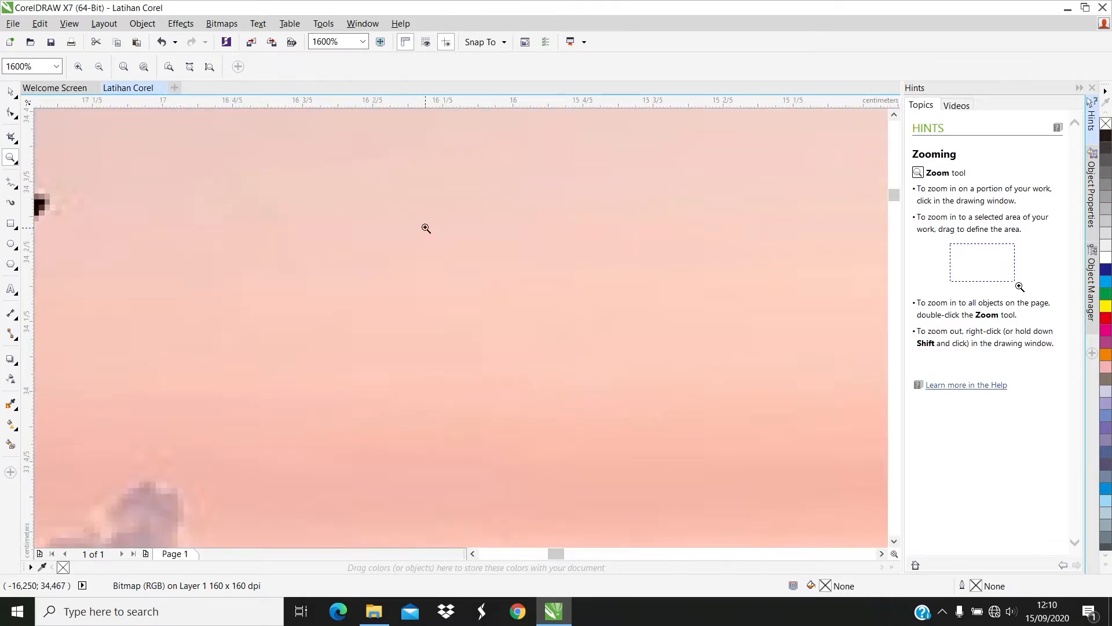
right_click(425, 228)
right_click(426, 229)
right_click(426, 228)
right_click(426, 228)
right_click(425, 228)
click(426, 228)
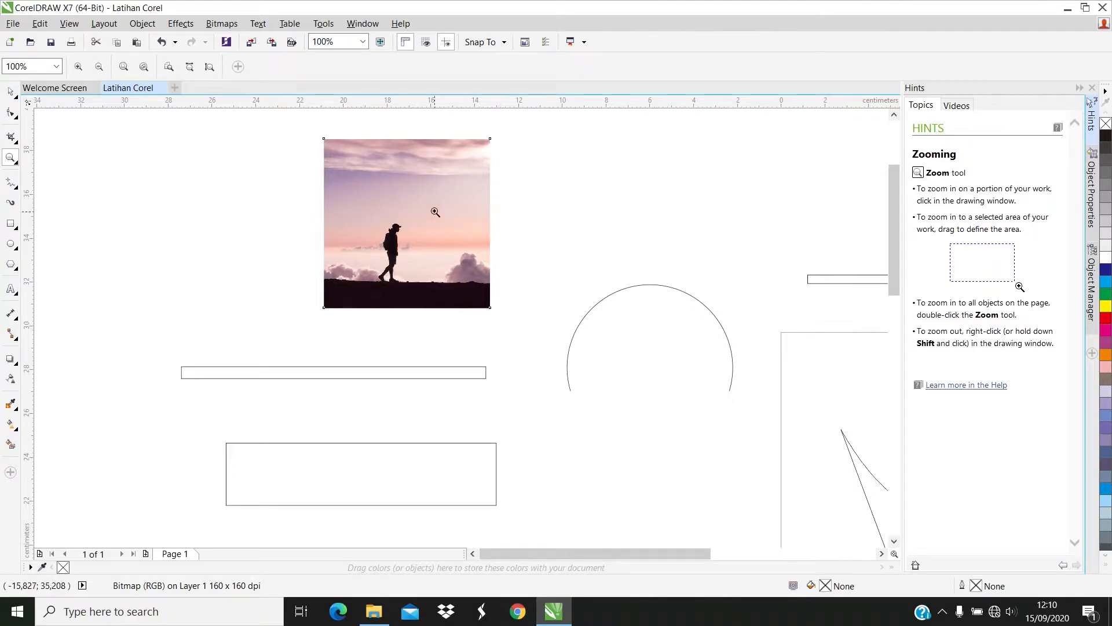
- Deselect the photo with the Pick tool and bring the empty area beside it into view
click(11, 94)
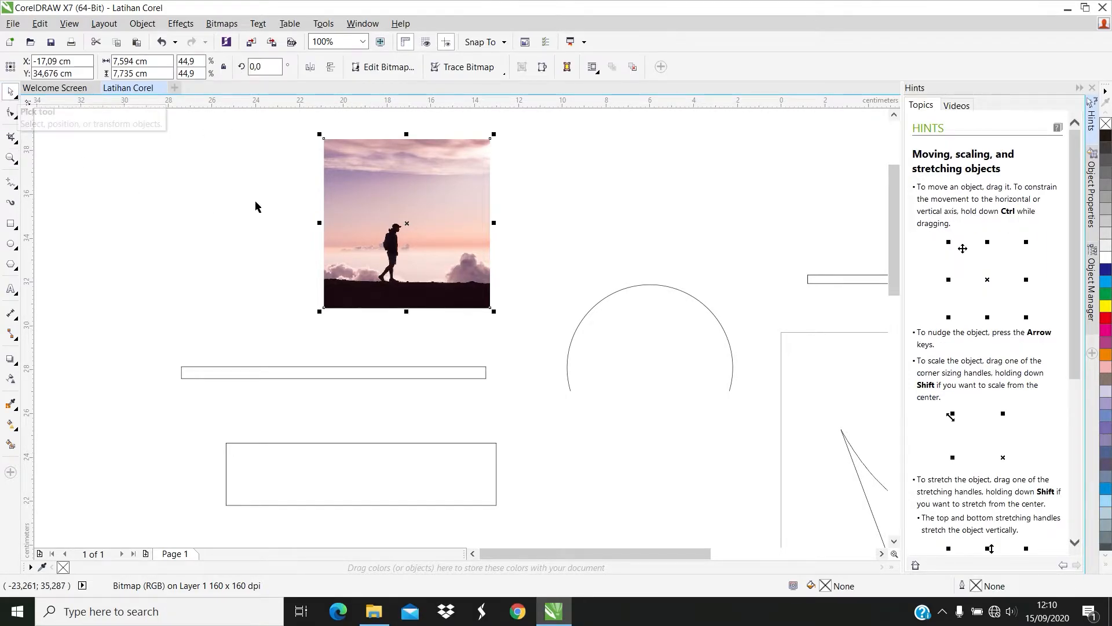
click(294, 178)
drag(295, 177, 105, 278)
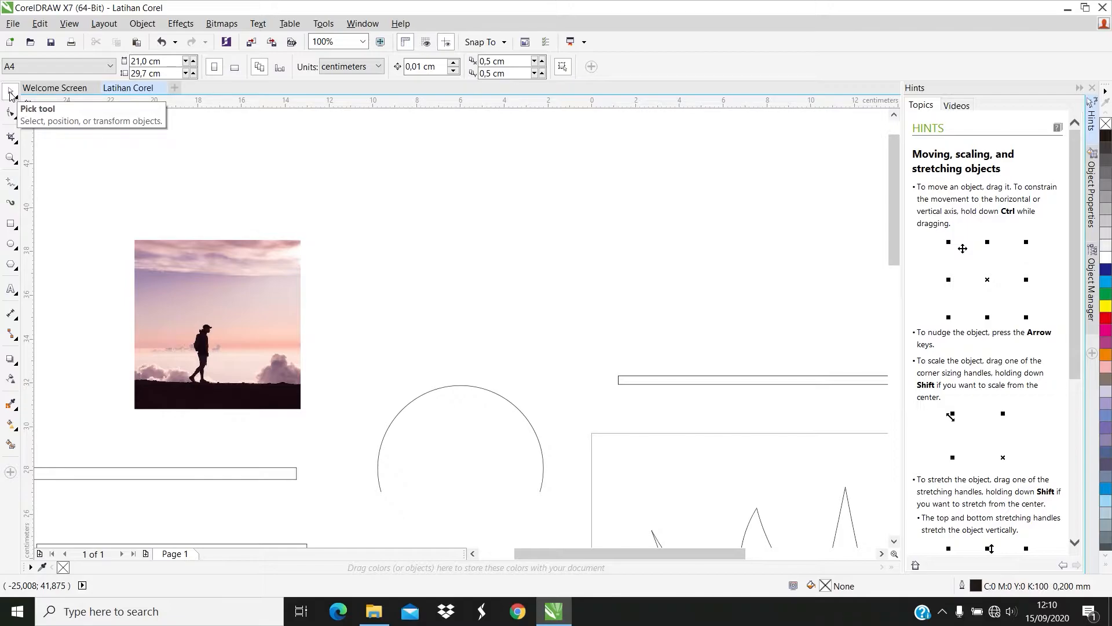
click(9, 185)
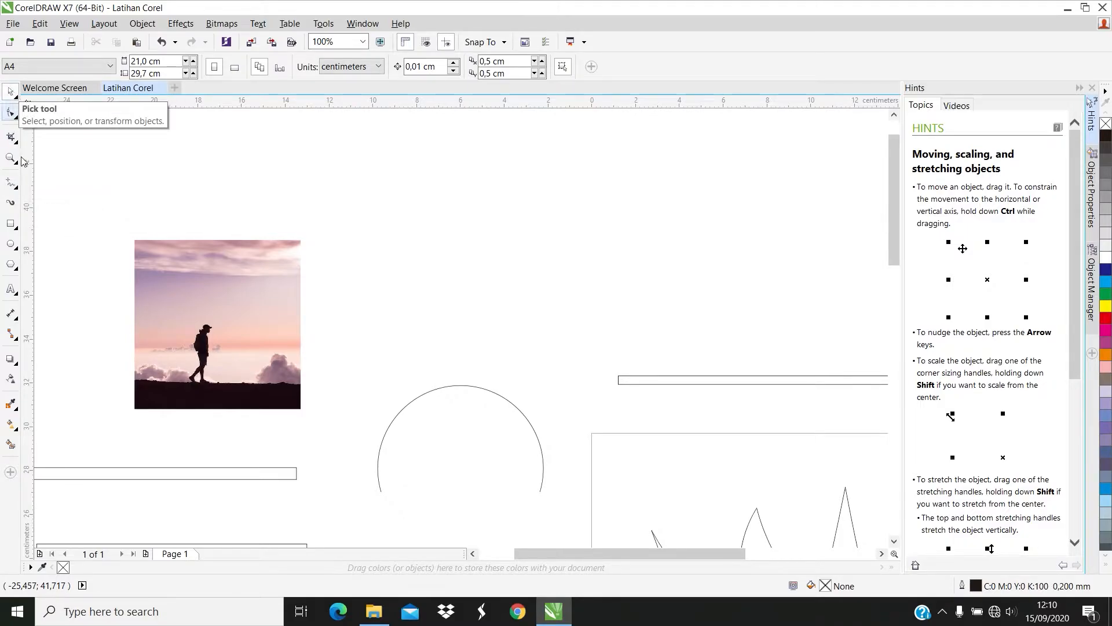
click(14, 186)
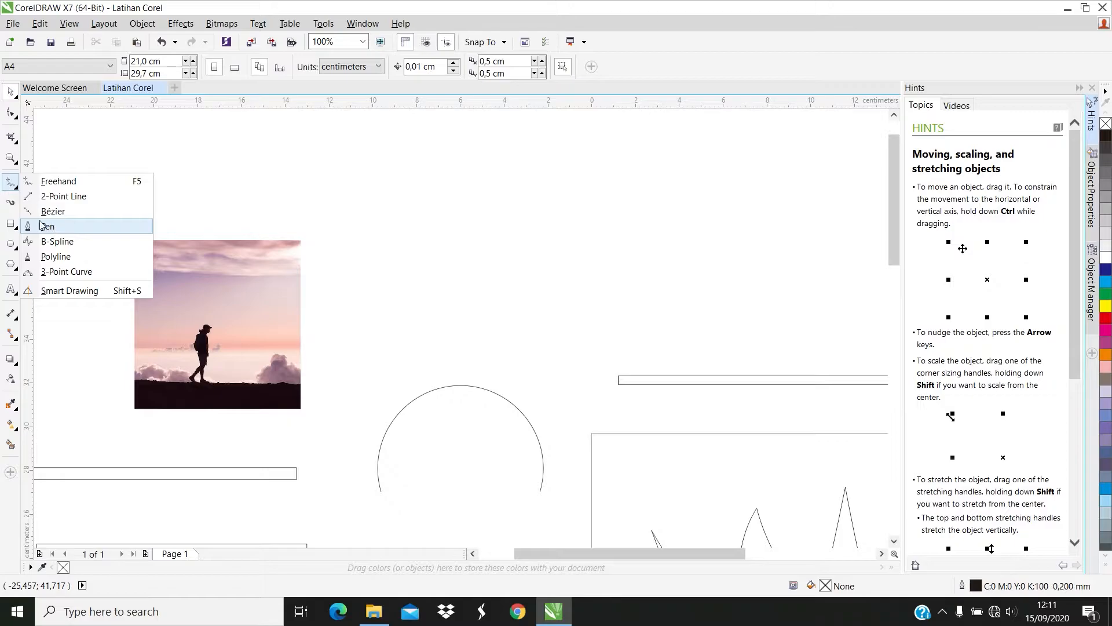
click(55, 231)
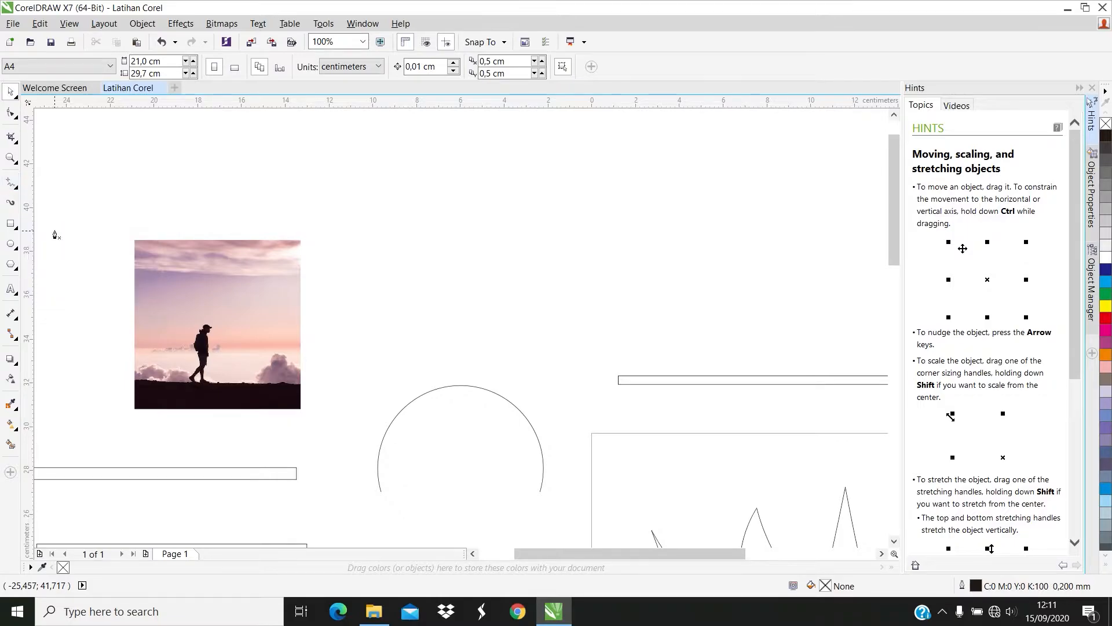
- Draw a closed four-sided shape of straight segments, about 13.6 by 2.7 cm, above the cropped circle with the Freehand tool
click(16, 186)
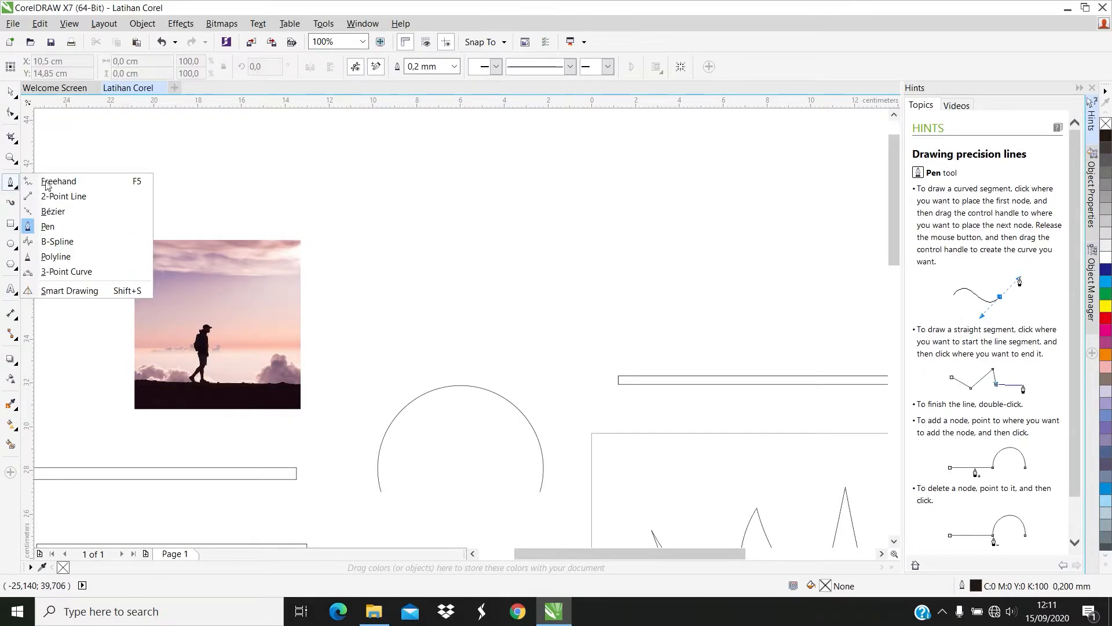
click(58, 181)
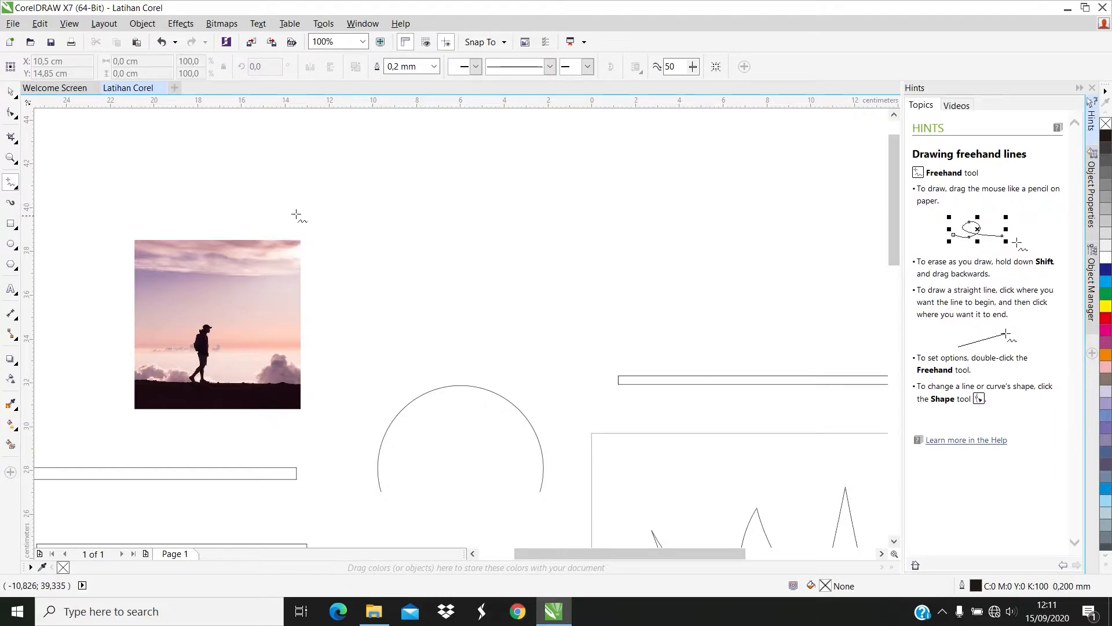
click(397, 225)
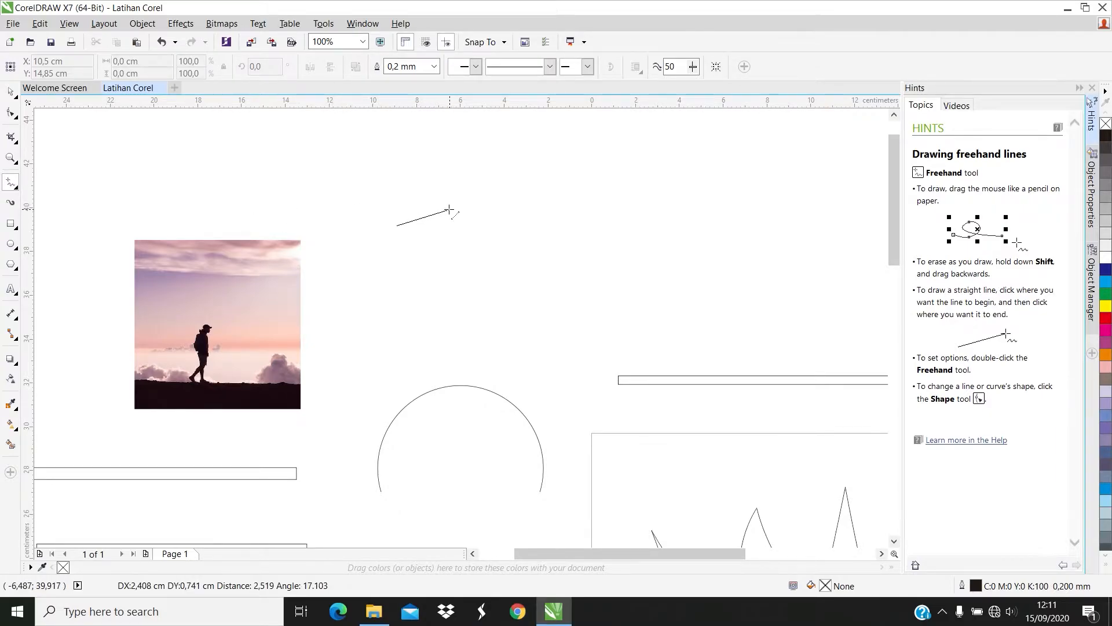
click(539, 197)
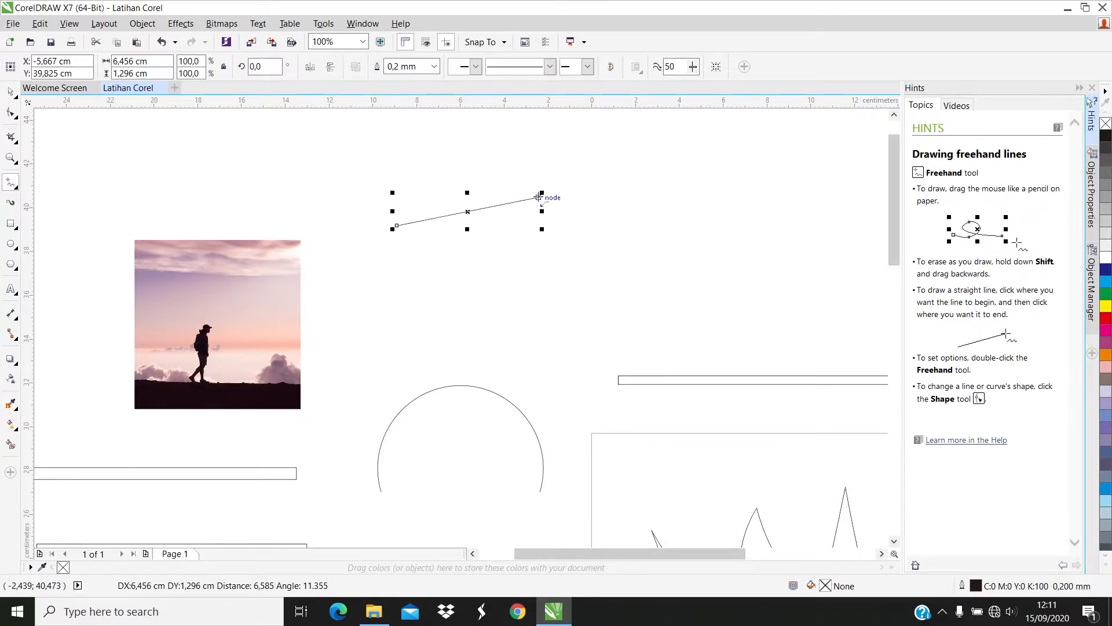
click(534, 198)
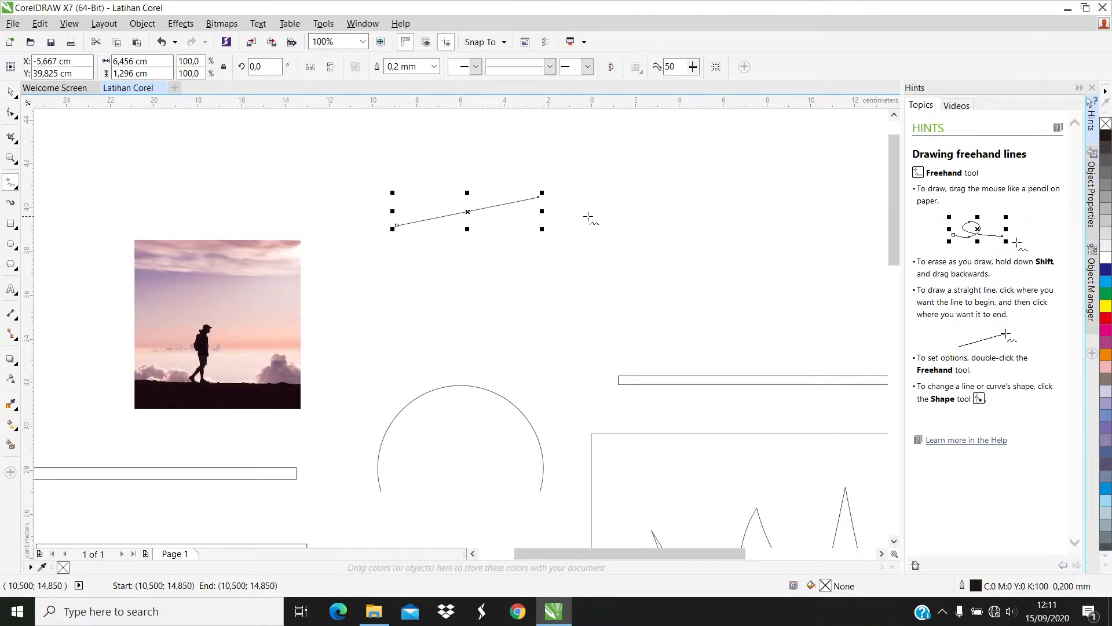
click(553, 198)
click(696, 202)
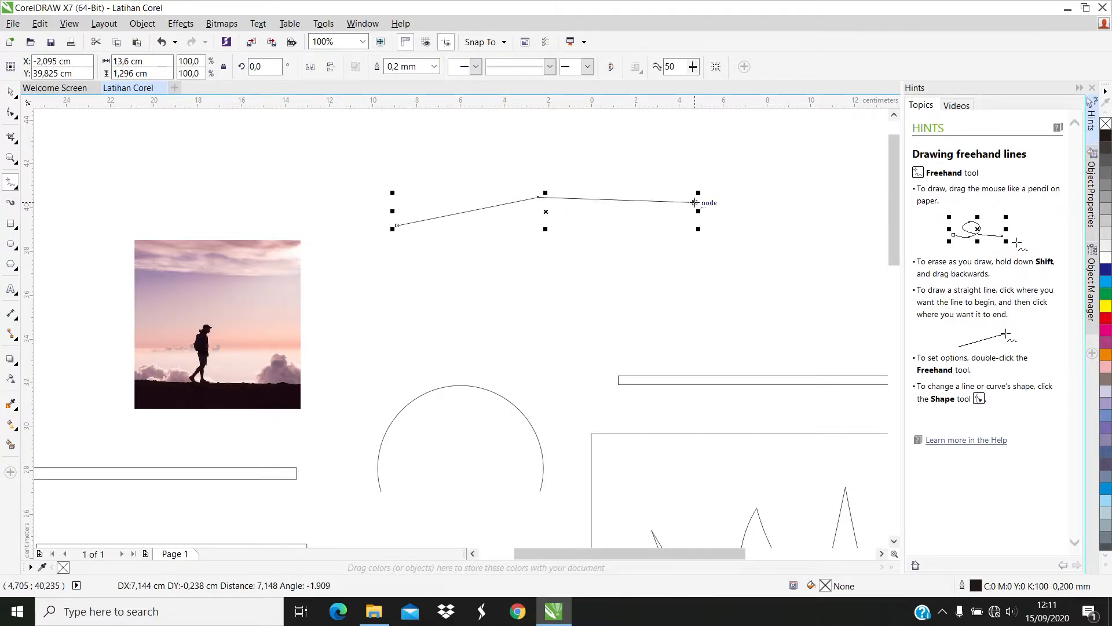
click(695, 203)
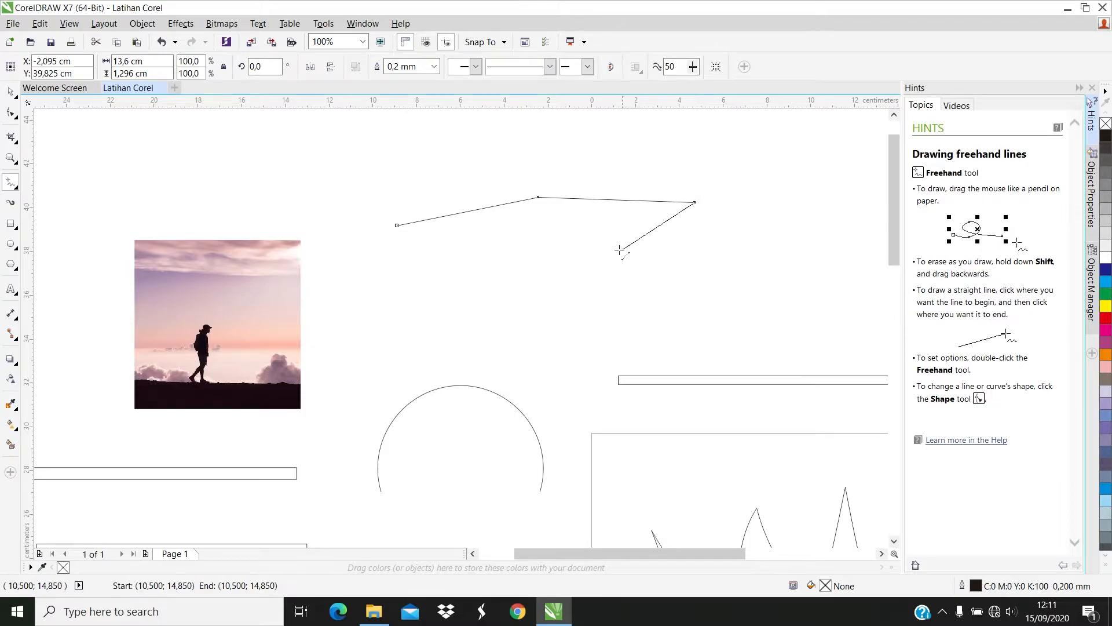
click(546, 260)
click(547, 258)
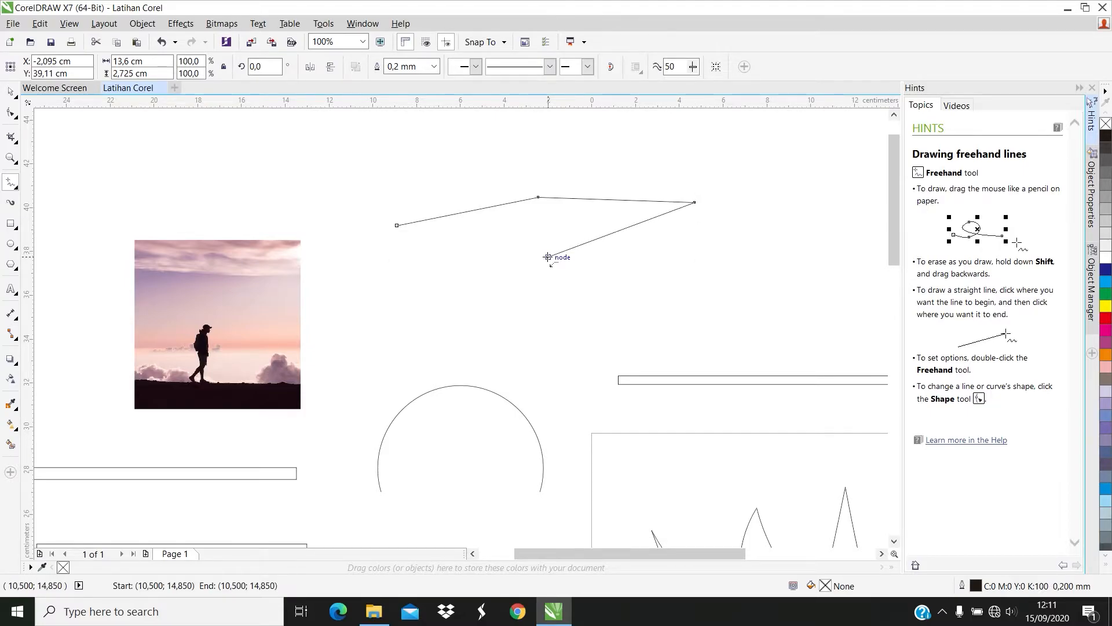
click(397, 226)
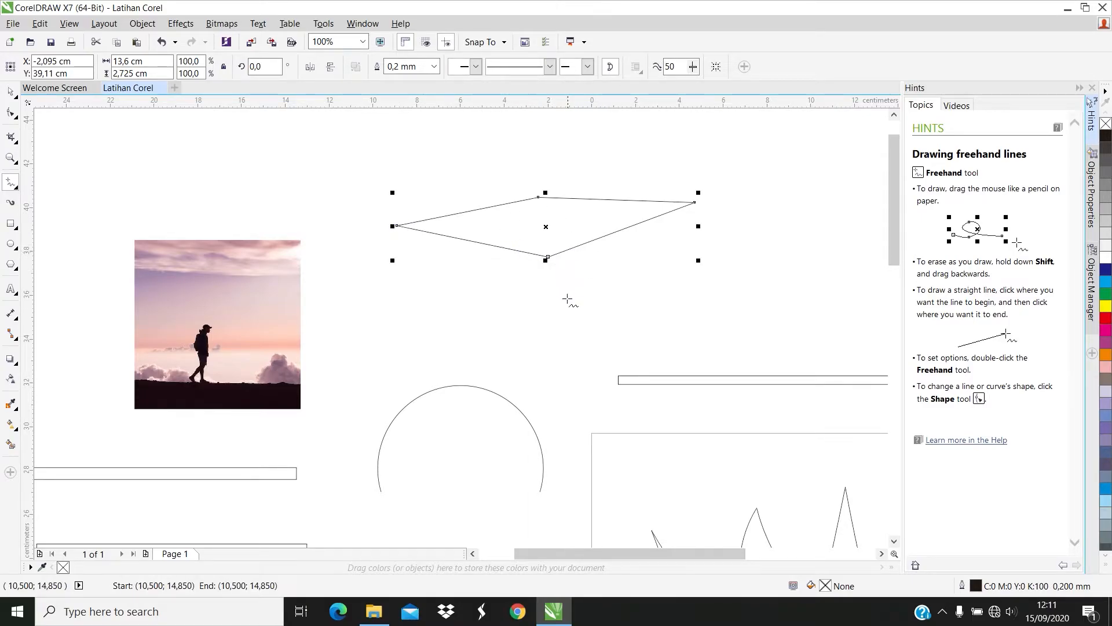
- Draw a closed narrow triangle about 4.9 by 4.1 cm below the four-sided shape with the Freehand tool
click(557, 328)
click(666, 271)
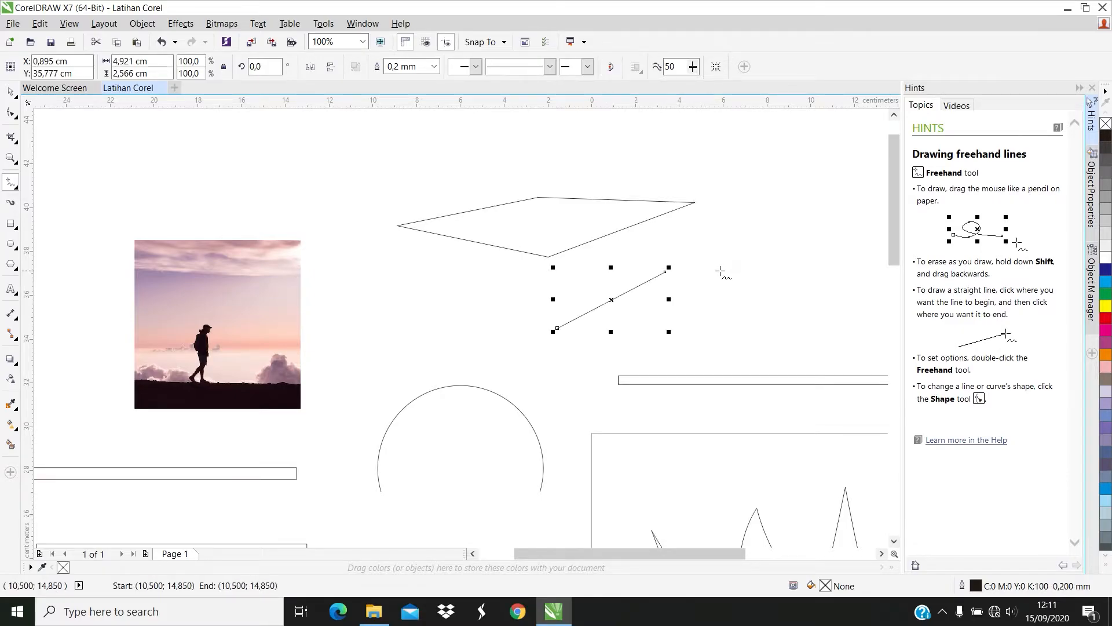
click(666, 271)
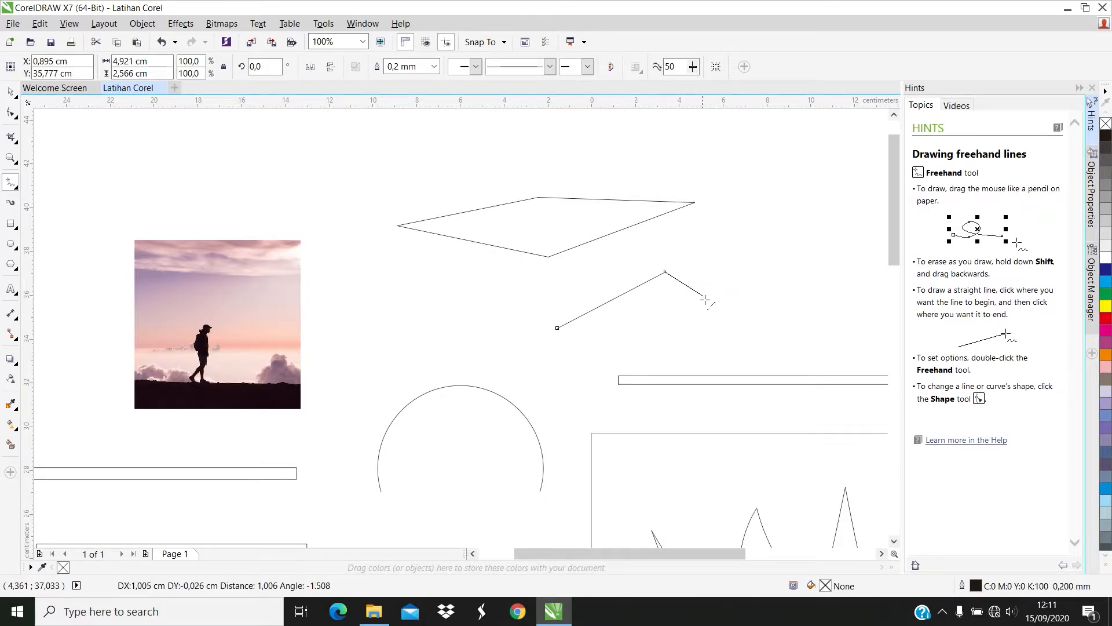
click(560, 361)
click(557, 329)
click(561, 359)
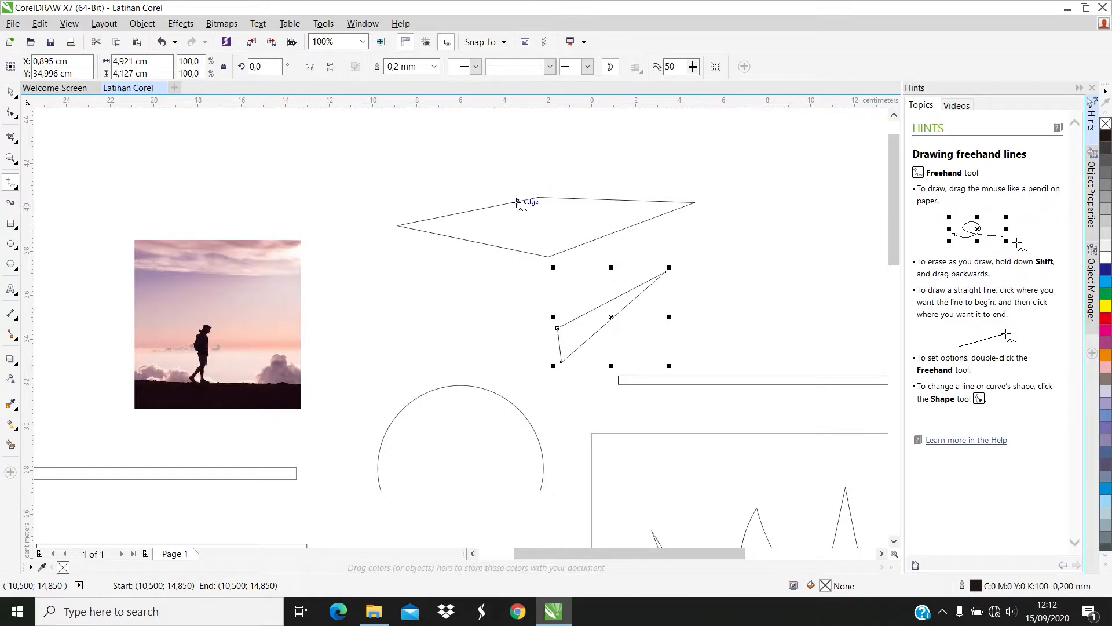
- Draw a closed, roughly rectangular shape about 7.4 by 3.5 cm just above the photo with the Pen tool
click(8, 186)
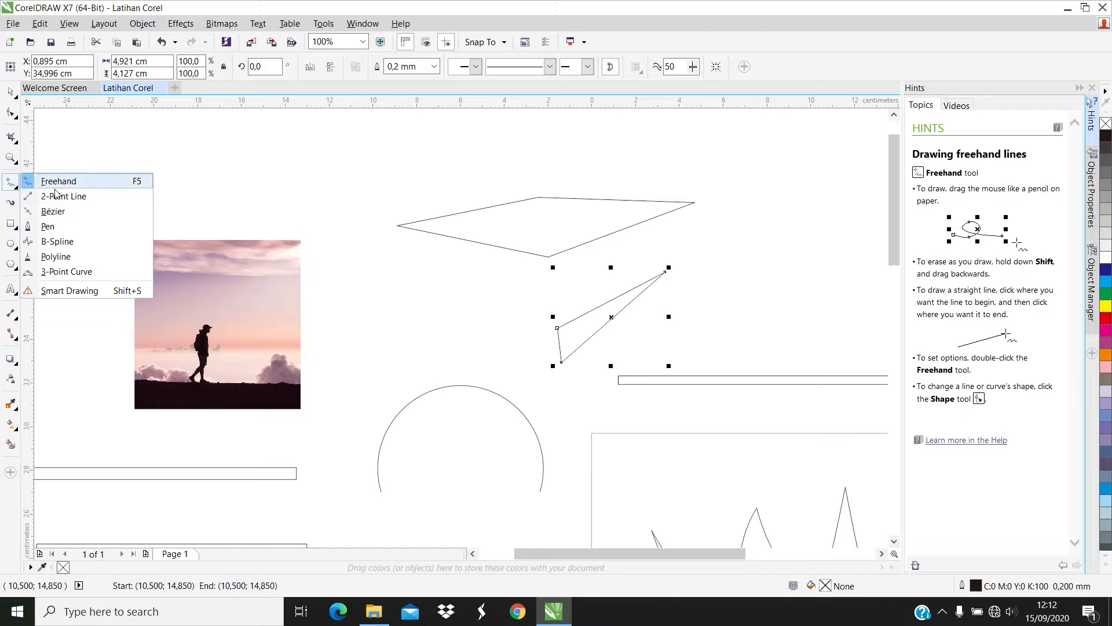
click(49, 227)
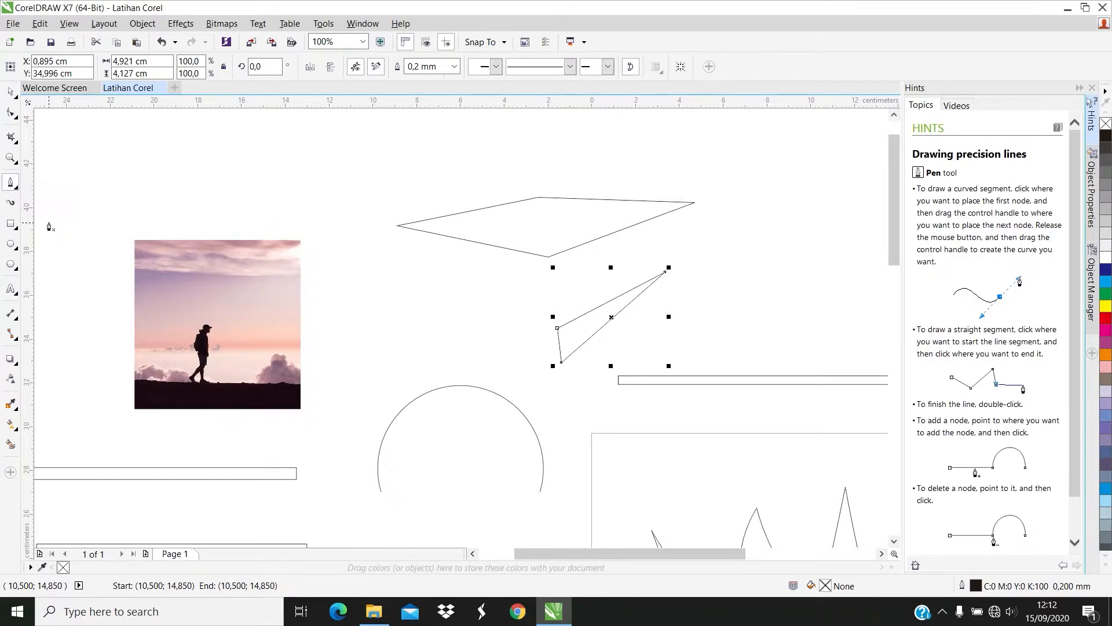
click(137, 144)
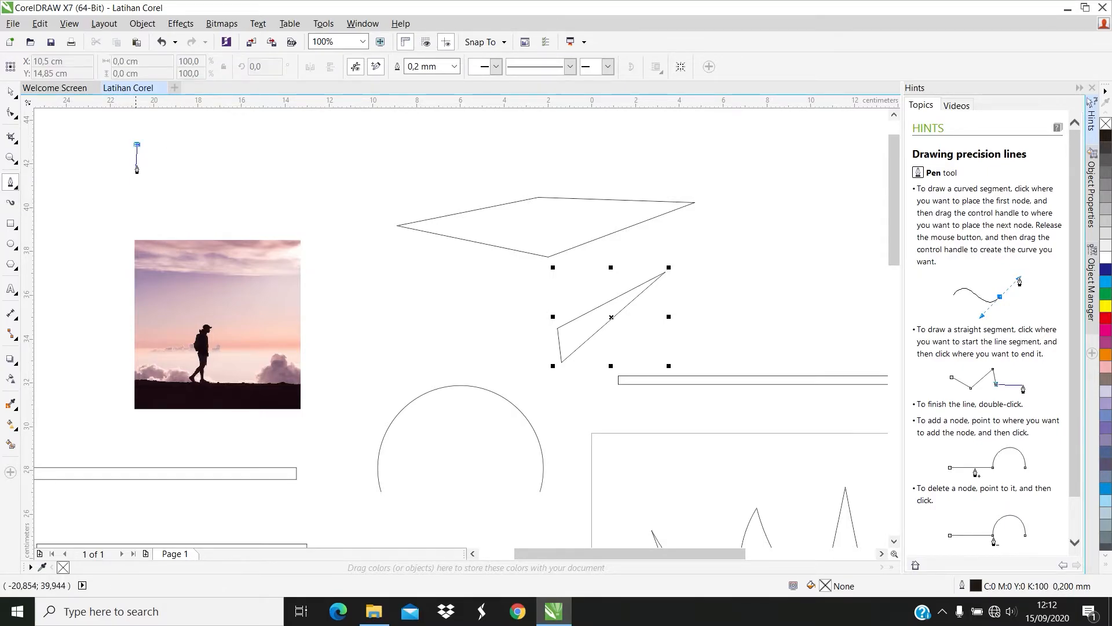
click(138, 216)
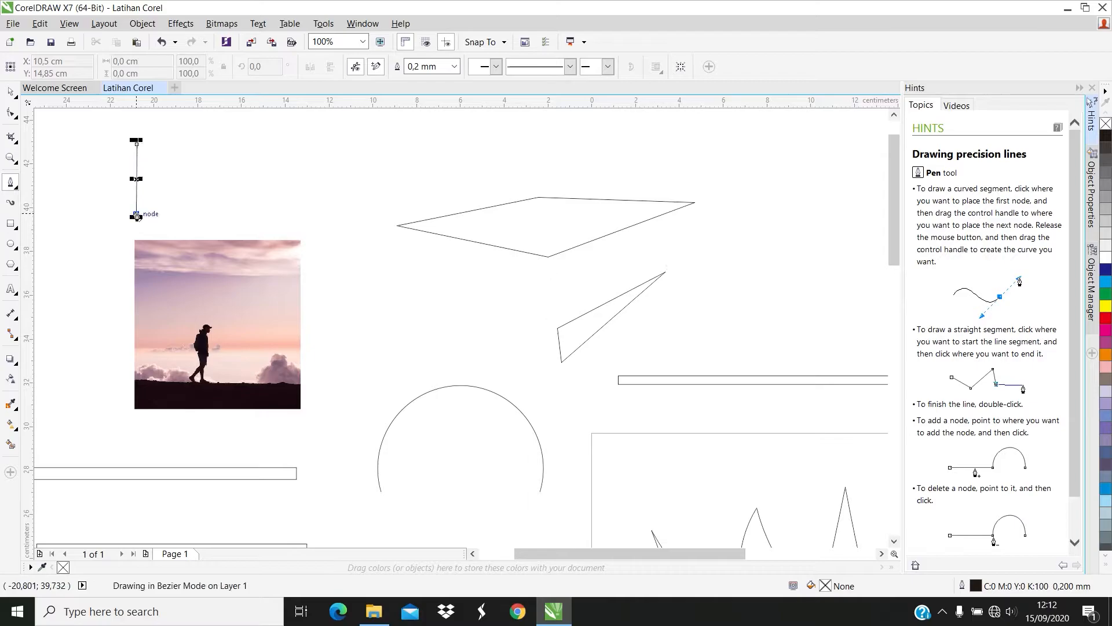
click(299, 216)
click(295, 141)
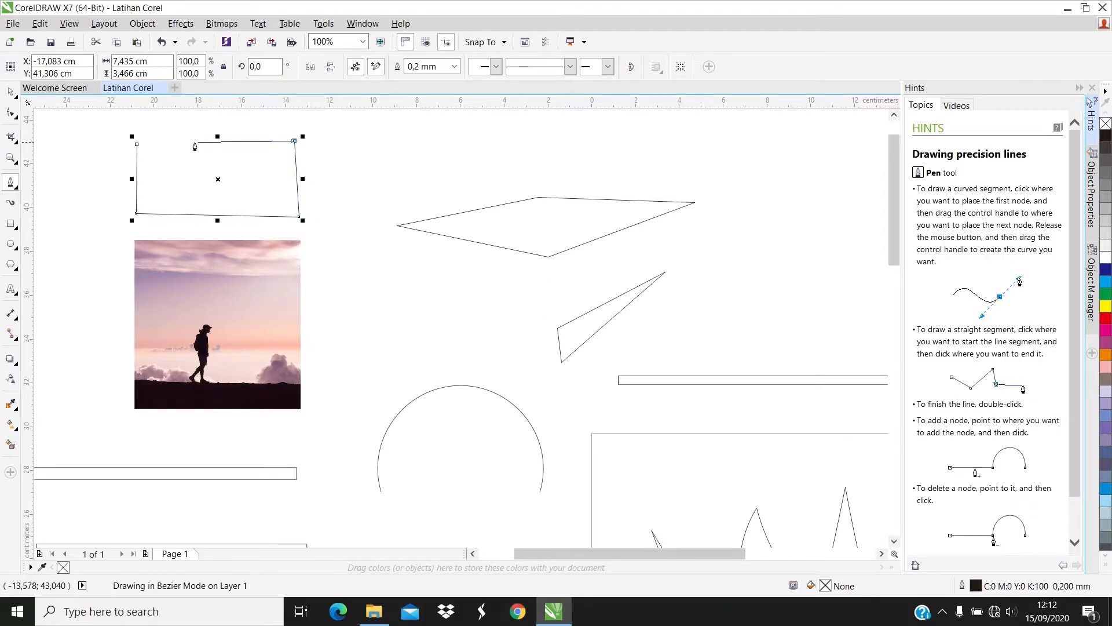
click(137, 145)
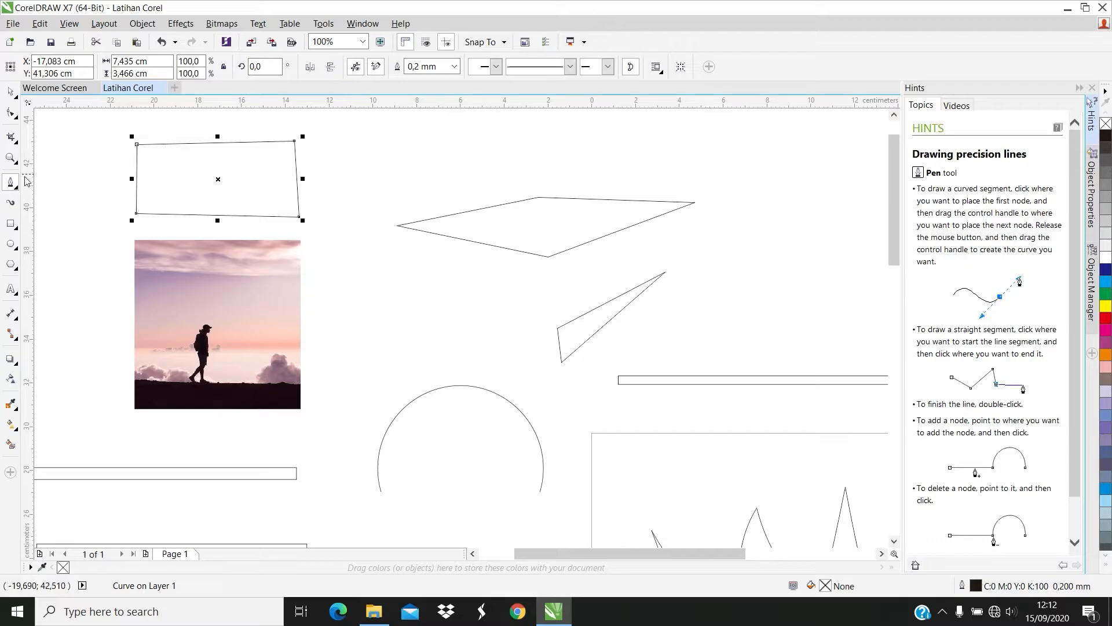
- Draw a closed four-sided shape about 13.7 by 1.9 cm above the freehand four-sided shape with the 2-Point Line tool
click(8, 187)
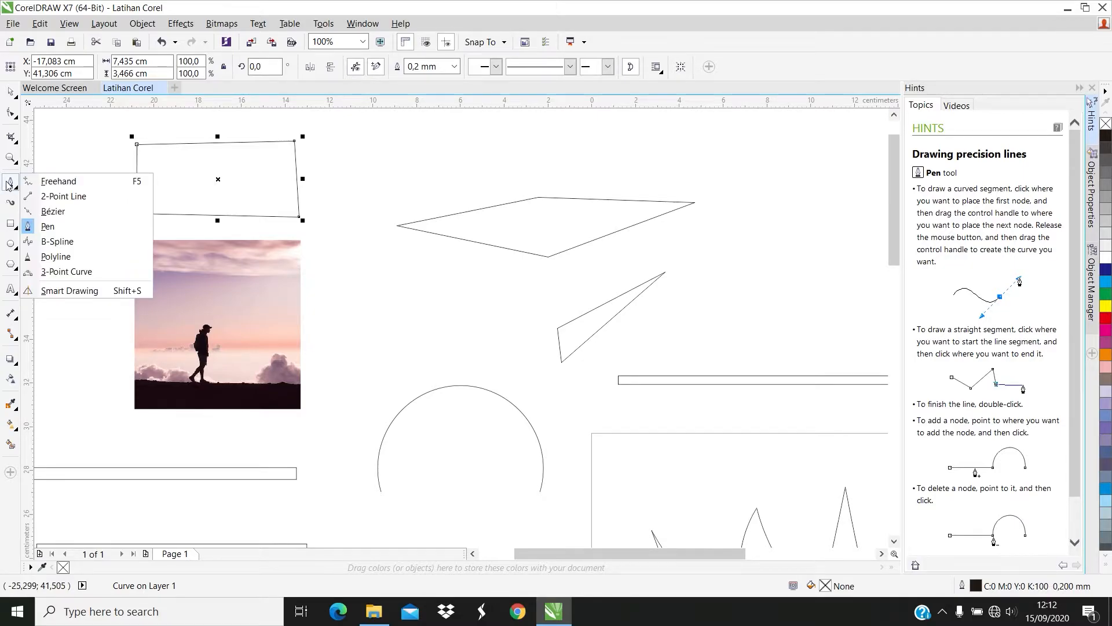
click(62, 199)
click(408, 153)
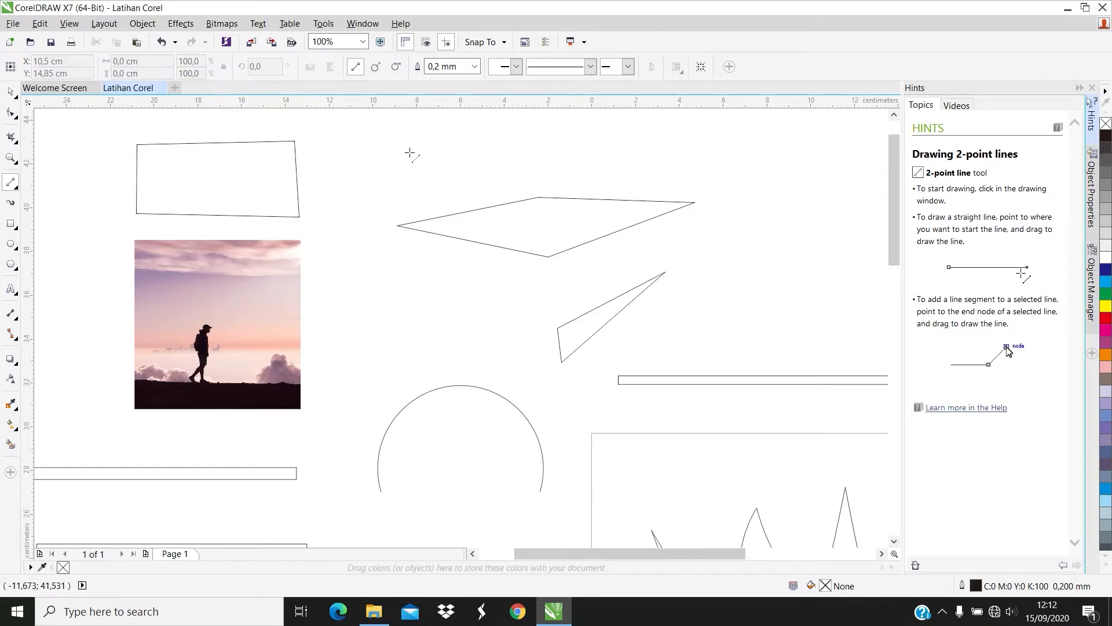
drag(380, 157, 341, 175)
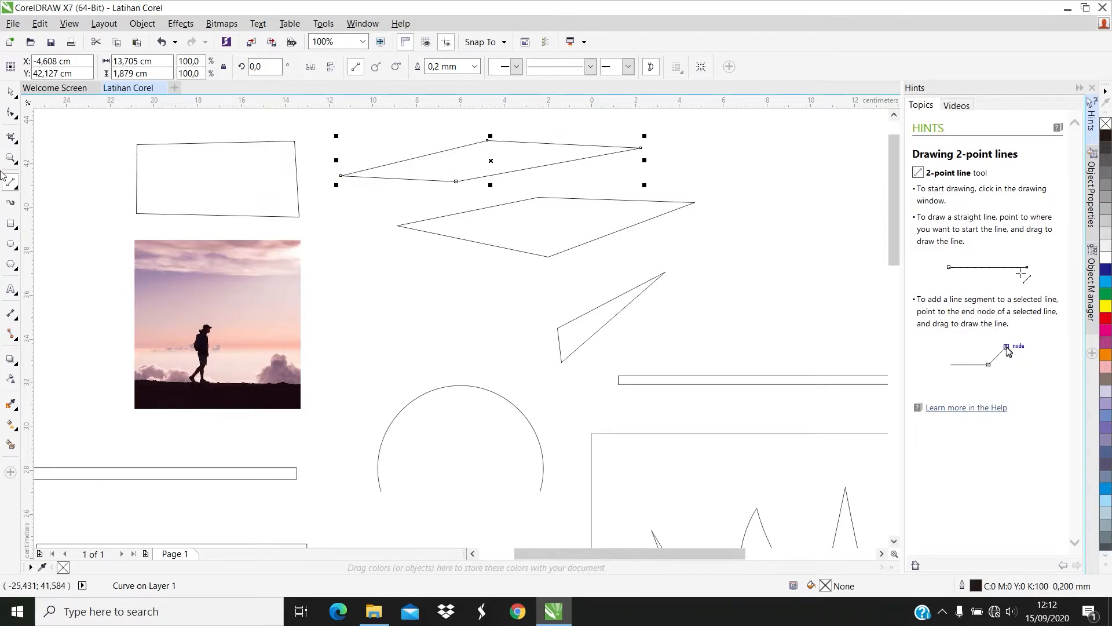
- Draw a small closed shape with one curved side, about 2.2 by 2.6 cm, between the photo and the triangle with the Bézier tool
click(11, 185)
click(55, 215)
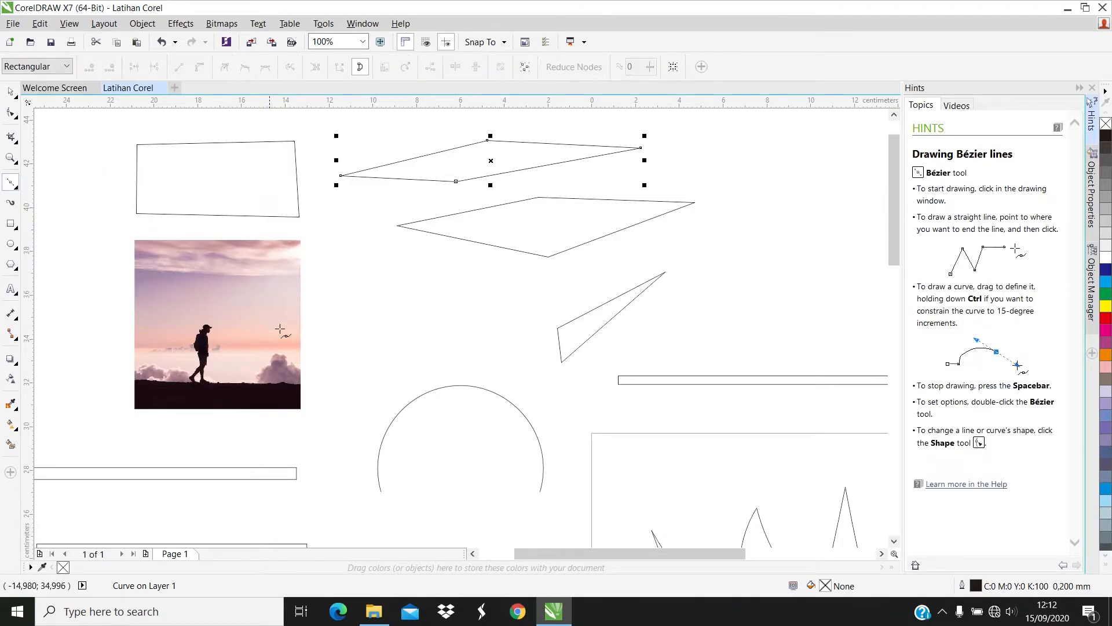
drag(338, 333, 432, 296)
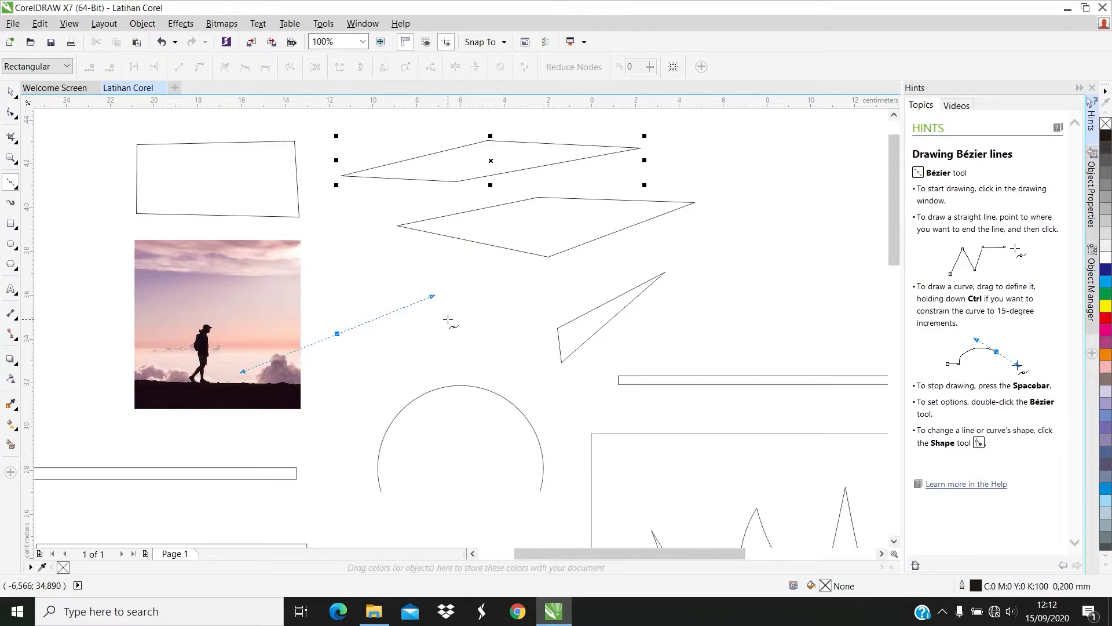
click(359, 341)
click(347, 375)
click(337, 334)
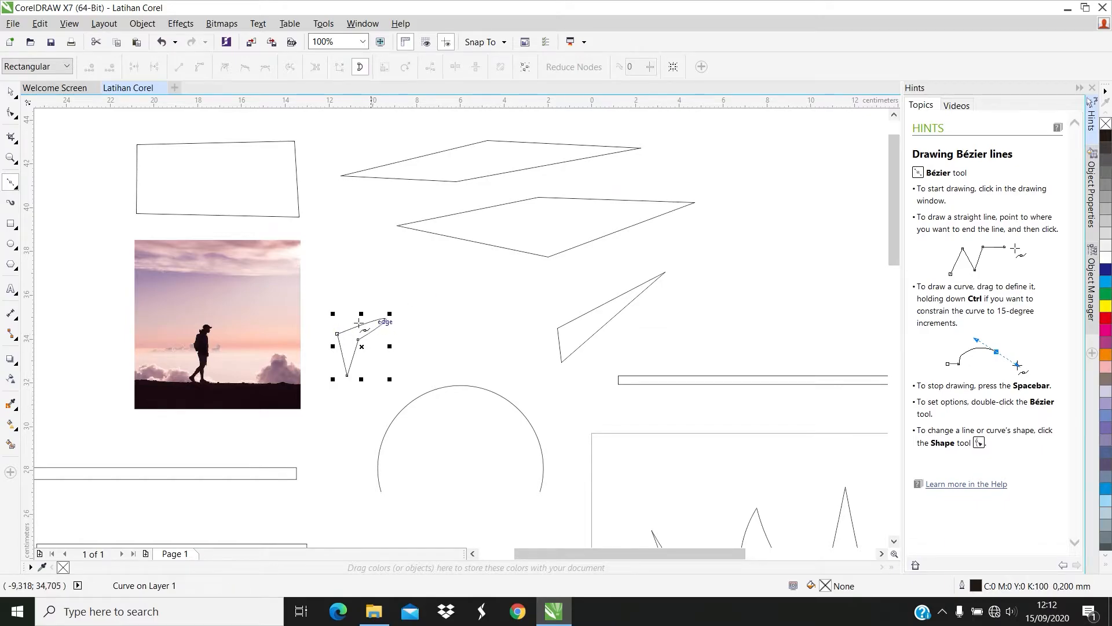
click(10, 92)
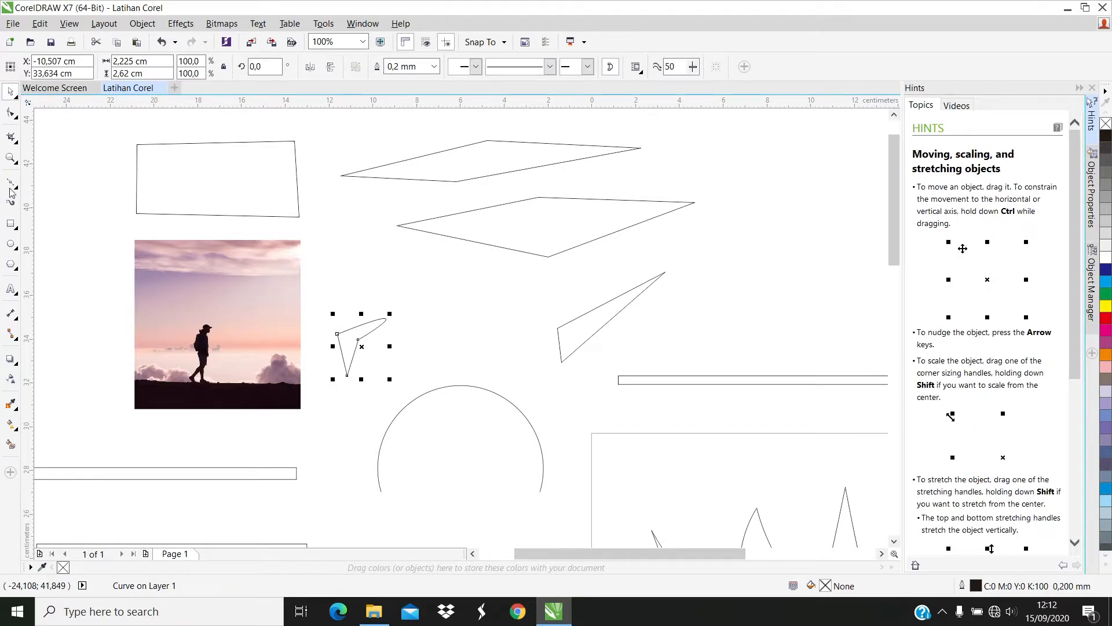
- Delete the small Bézier shape beside the photo and draw an open, sharply bowed 3-Point Curve between the photo and the triangle
key(Escape)
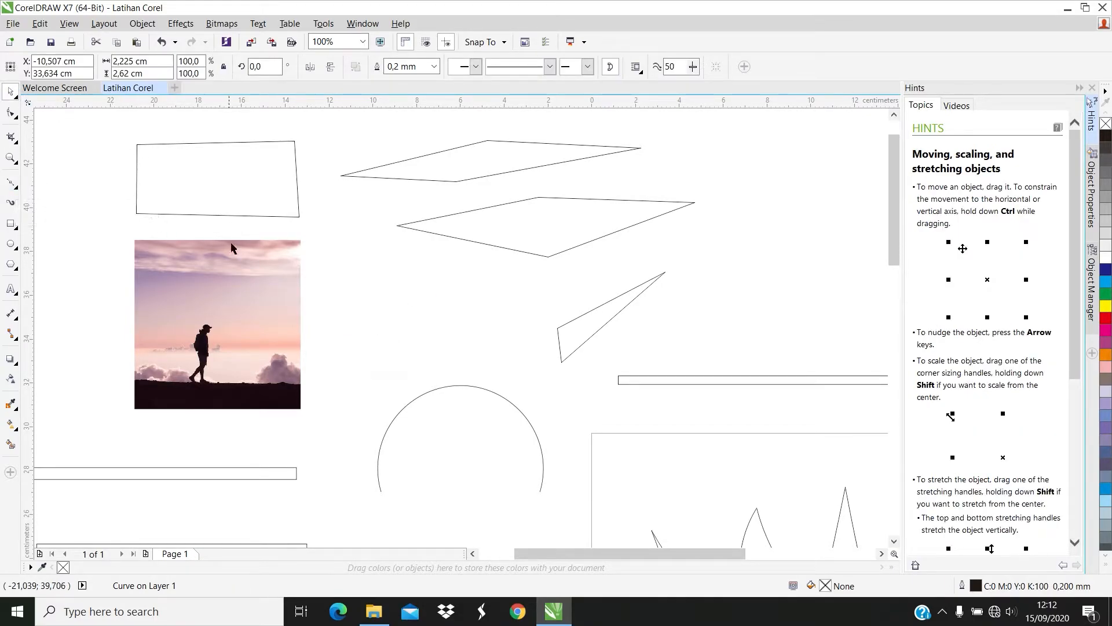
click(13, 185)
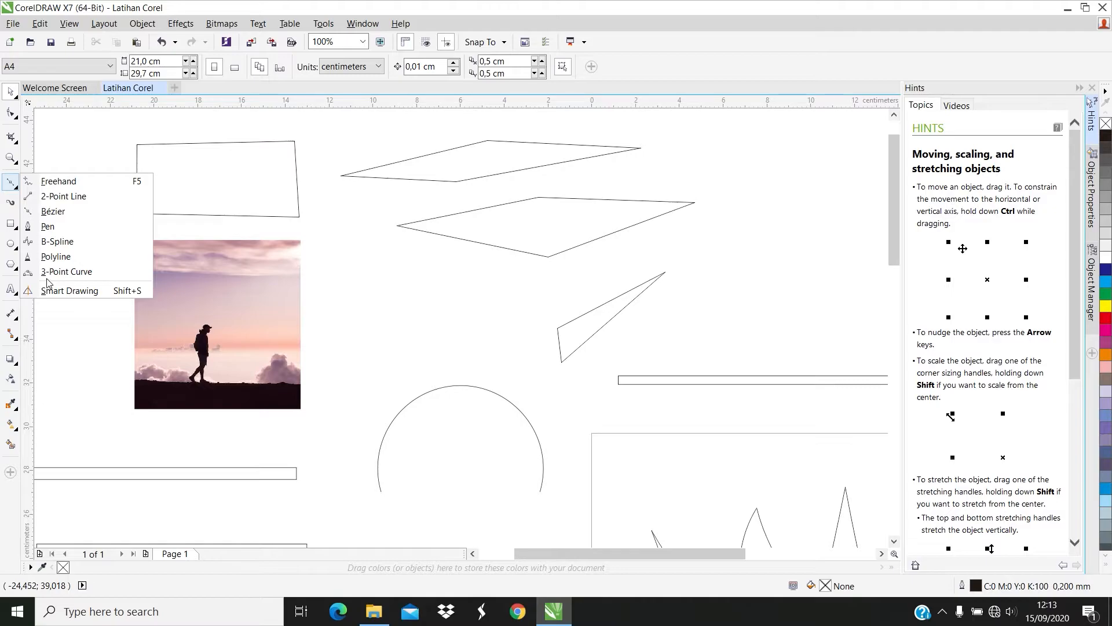
click(66, 272)
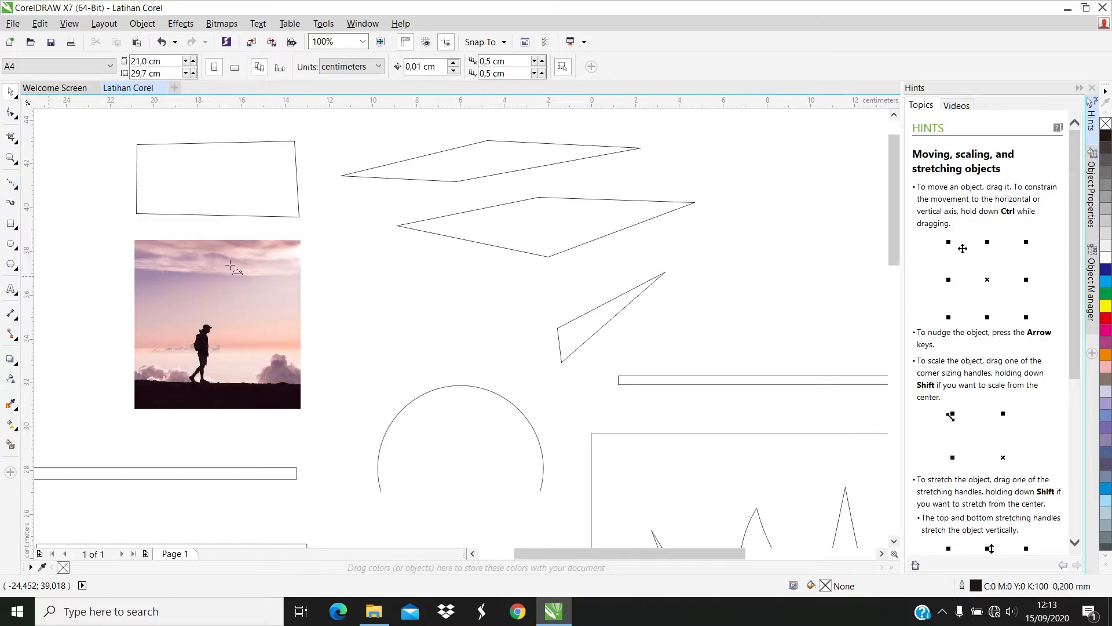
drag(337, 330, 378, 267)
click(485, 310)
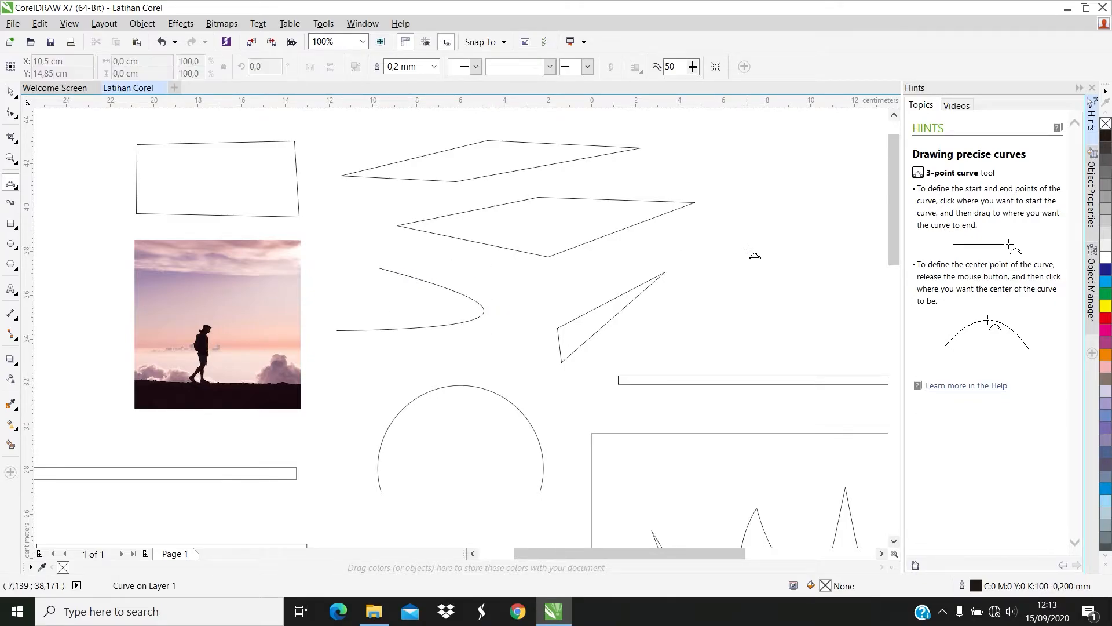
- Draw a closed shape about 2.4 by 6.7 cm from joined 3-Point Curve segments, to the right of the four-sided shapes
drag(786, 198, 825, 210)
click(789, 304)
click(837, 254)
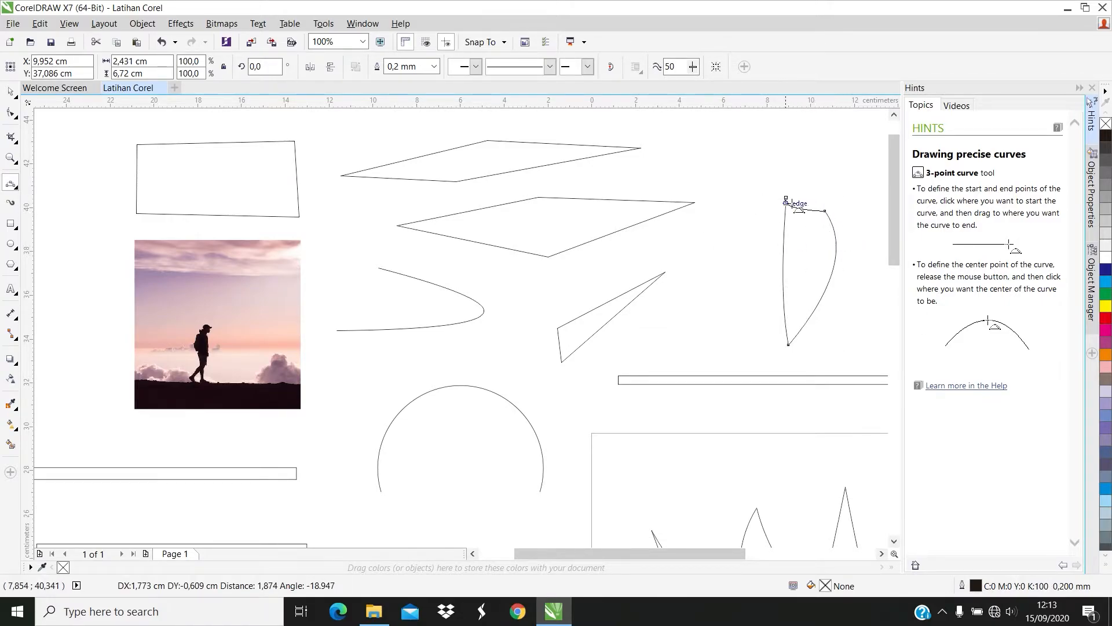
click(820, 149)
- Delete the closed curved shape to the right of the four-sided shapes
key(space)
click(795, 216)
click(784, 224)
key(Delete)
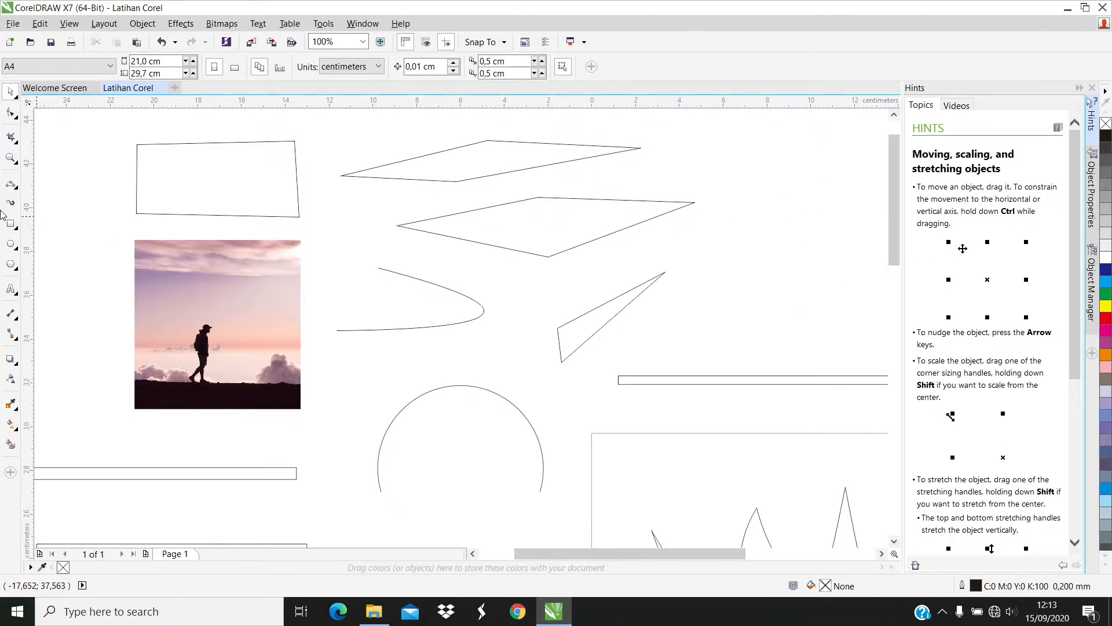
- Draw an arched Artistic Media stroke right of the four-sided shapes and change its preset to the tapered stroke with a squared end
click(12, 190)
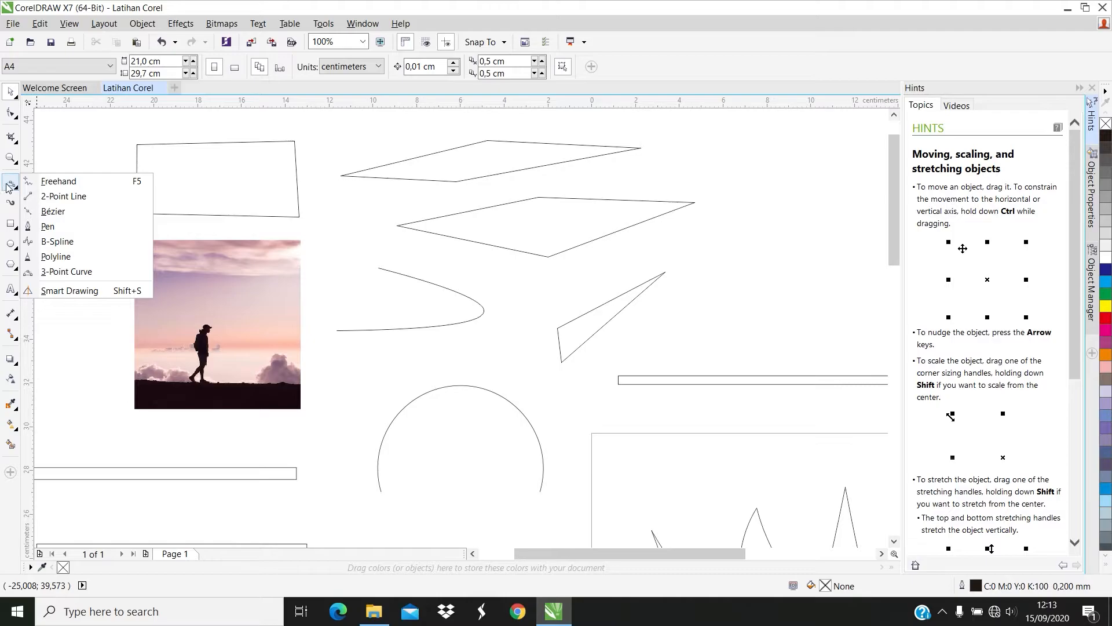
click(47, 226)
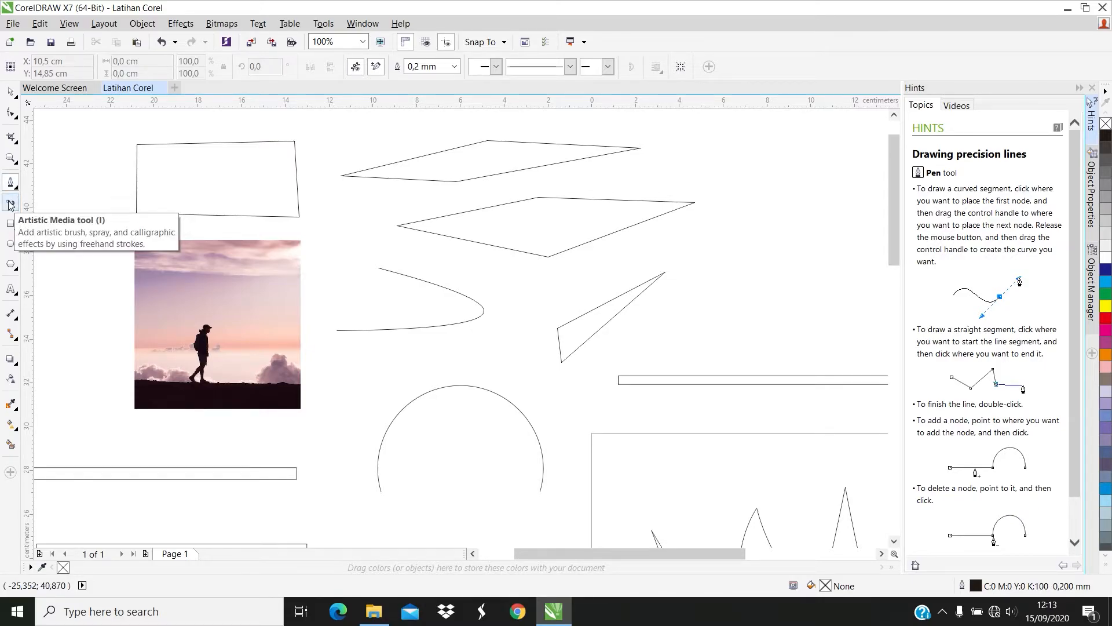
click(10, 203)
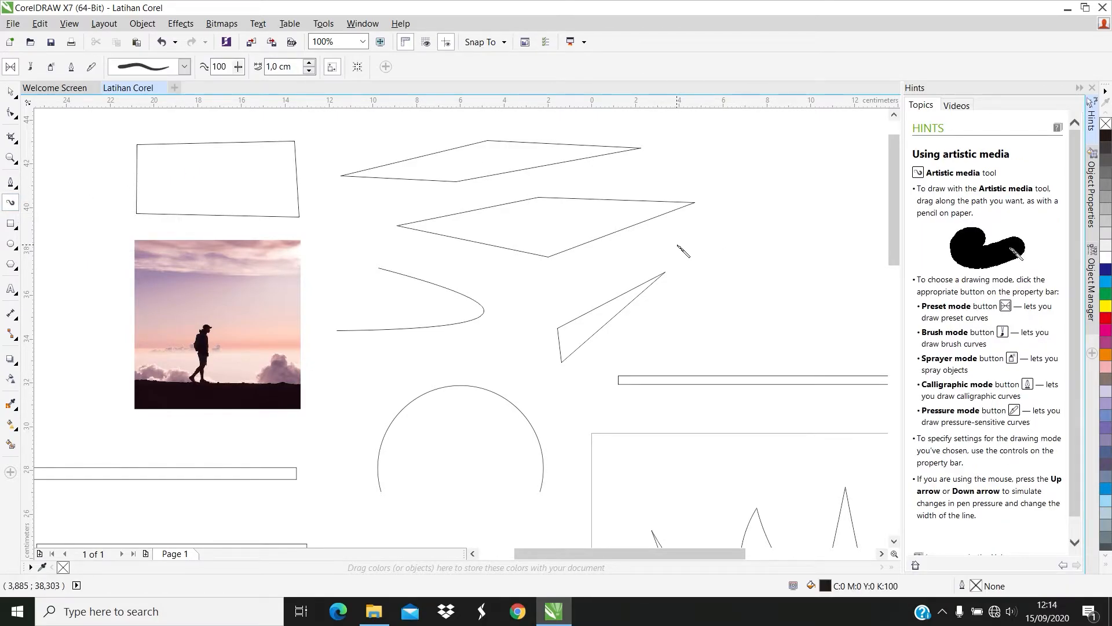
mouse_move(688, 239)
mouse_down()
mouse_move(807, 227)
mouse_move(851, 281)
mouse_up()
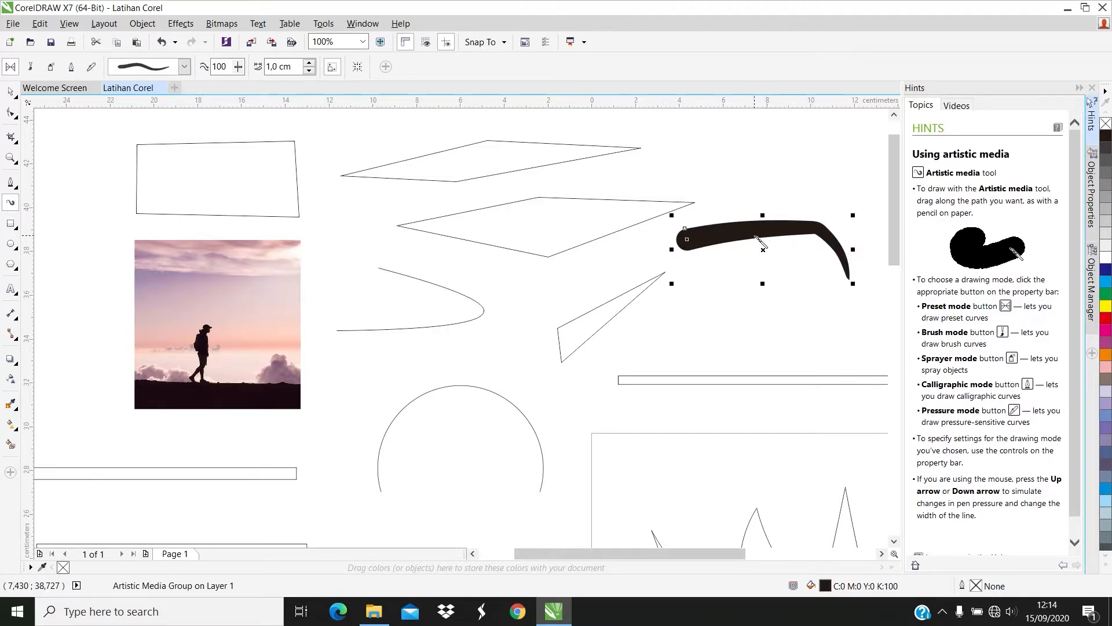
click(184, 67)
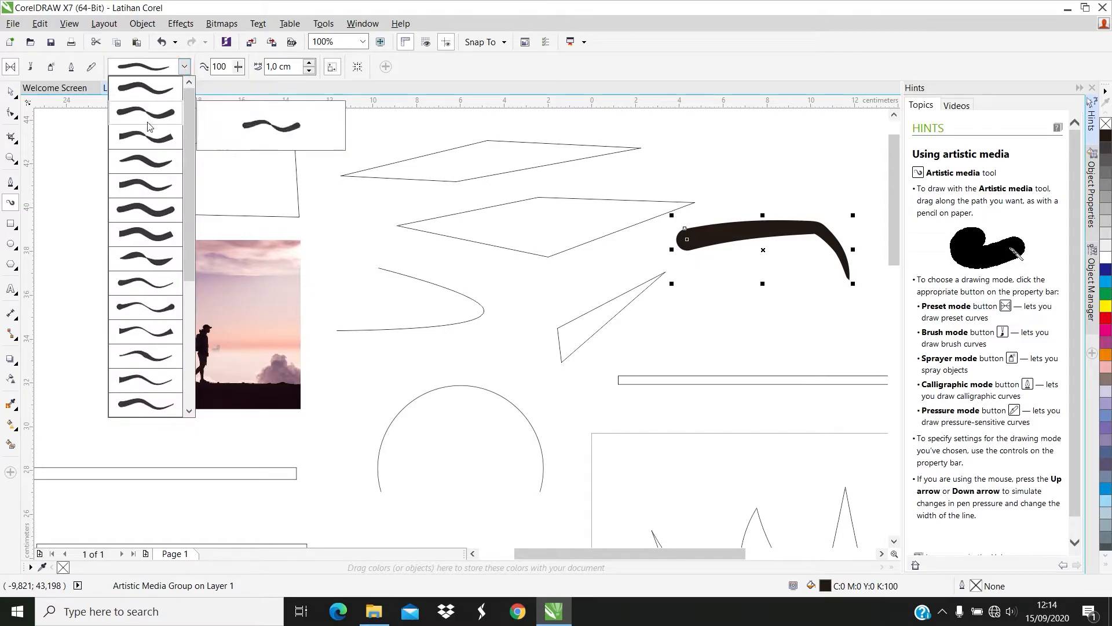
click(156, 186)
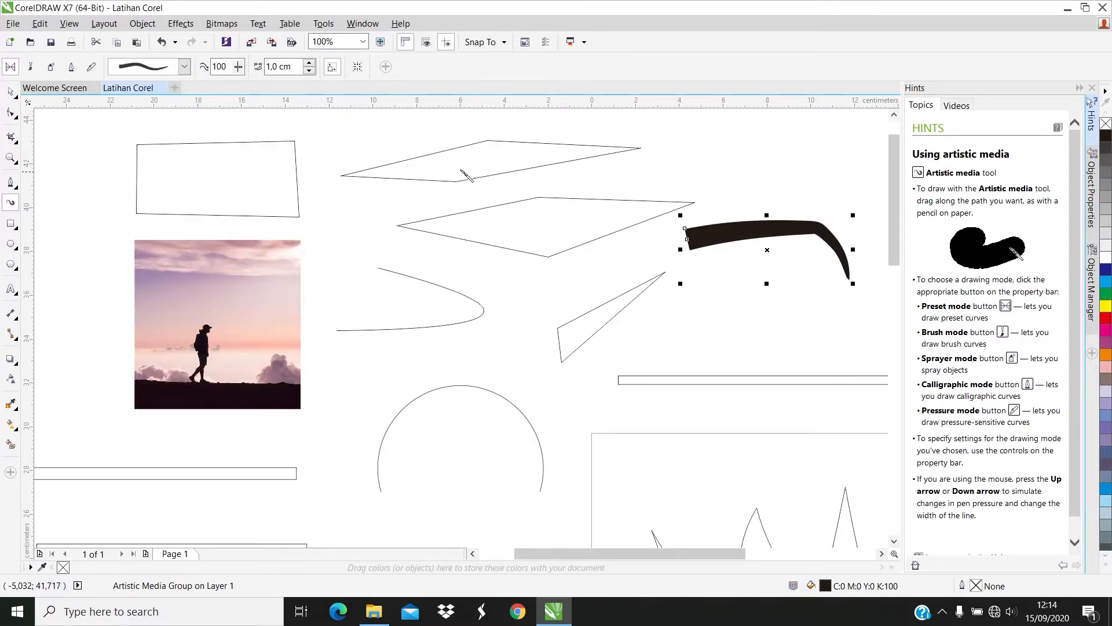
- Delete the arched Artistic Media stroke next to the four-sided shapes
drag(536, 550, 589, 550)
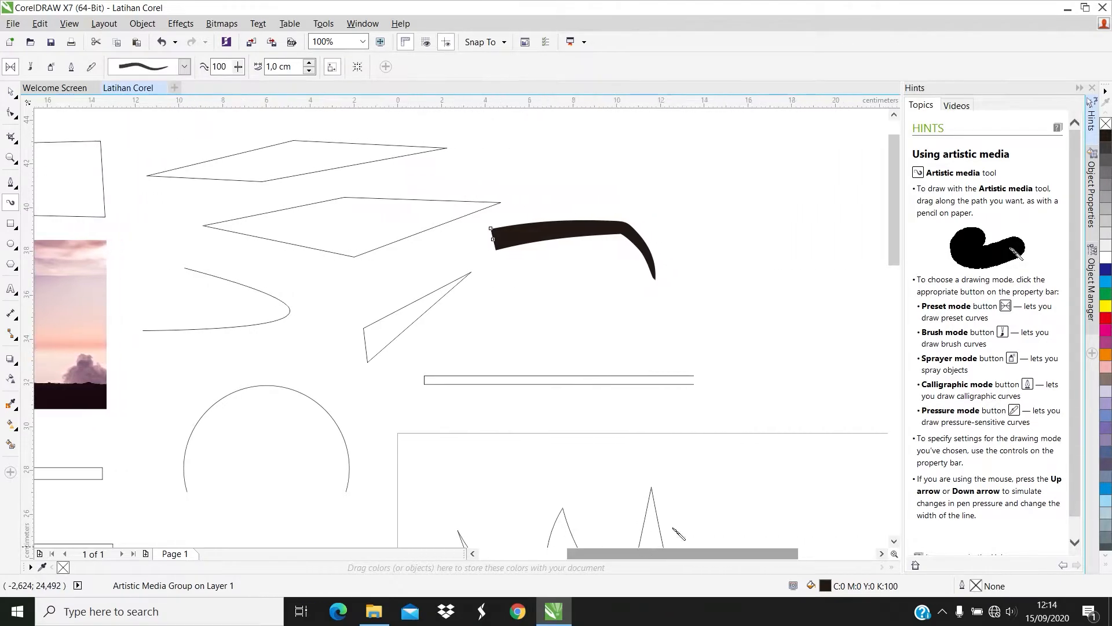
drag(897, 215, 898, 194)
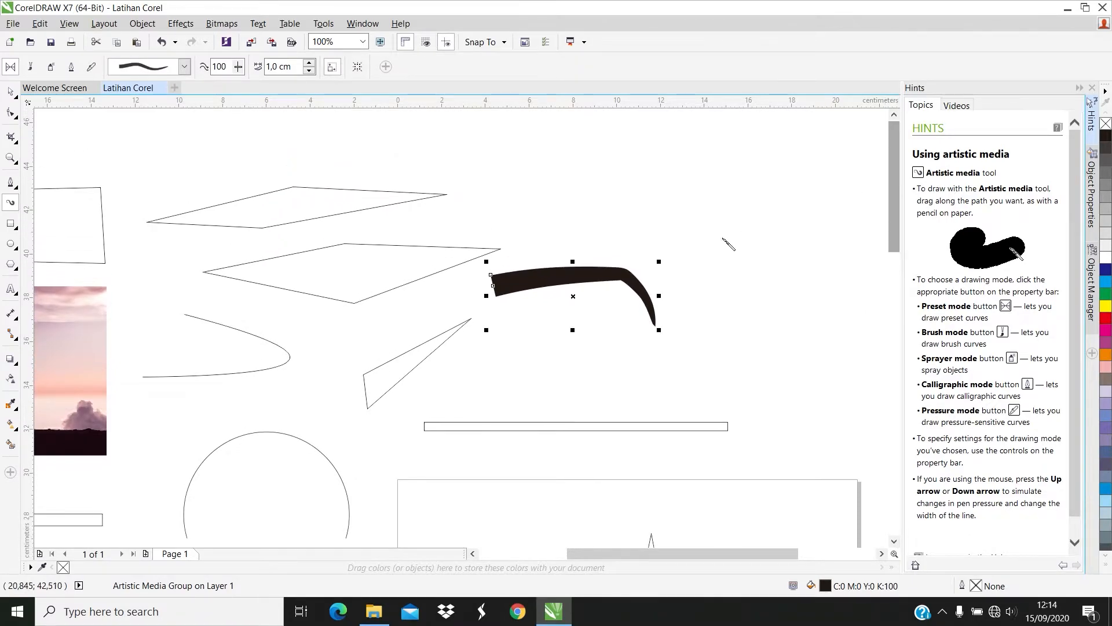
key(Delete)
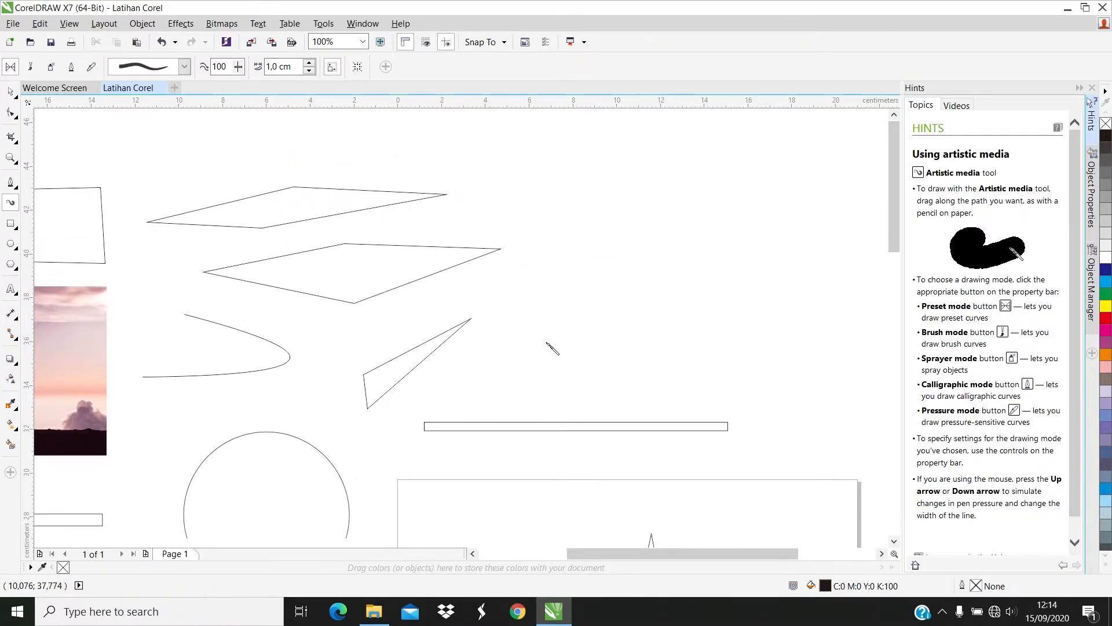
- Draw eight separate tapered Artistic Media strokes scattered over the empty area above the long thin rectangle
drag(549, 343, 697, 276)
mouse_move(577, 293)
mouse_down()
mouse_move(643, 227)
mouse_move(608, 207)
mouse_up()
drag(708, 238, 747, 167)
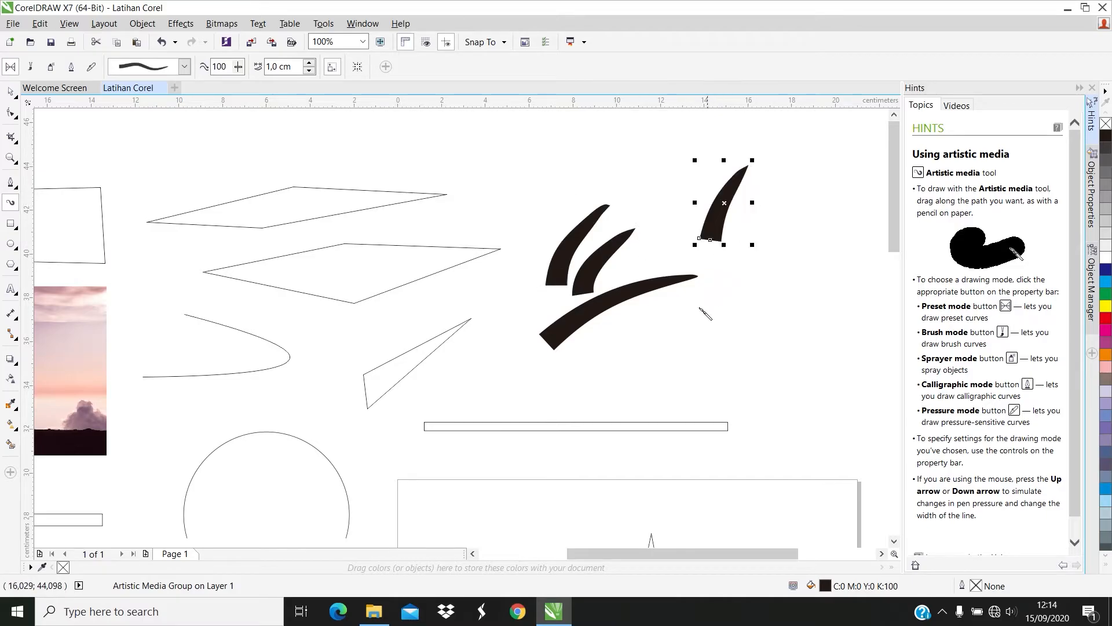
drag(652, 351, 749, 276)
drag(710, 377, 748, 287)
drag(785, 359, 779, 245)
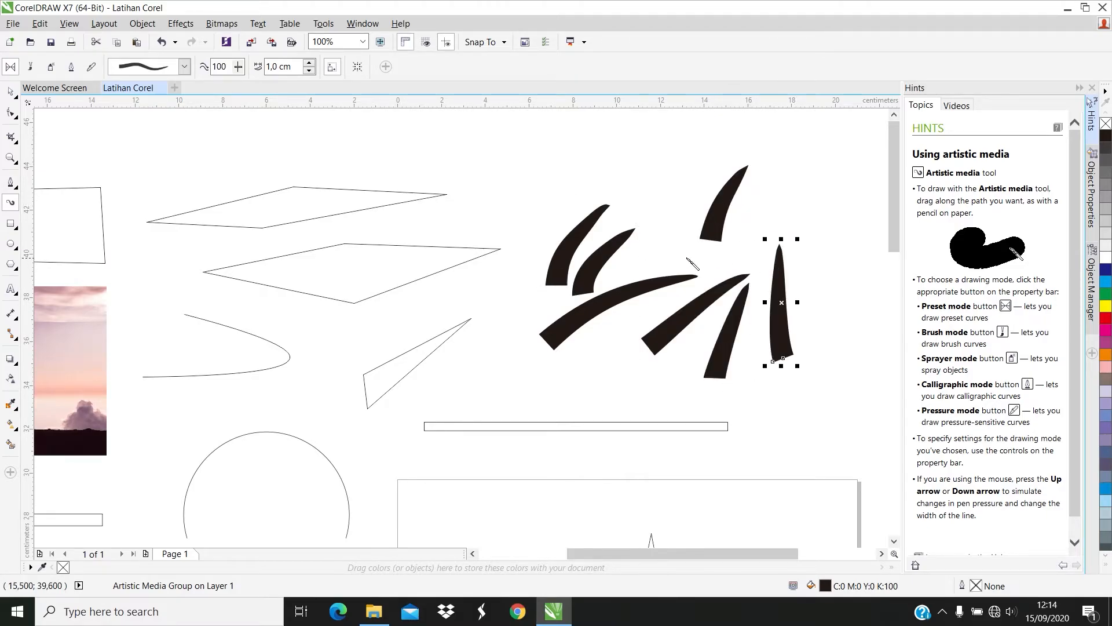
drag(661, 248, 697, 176)
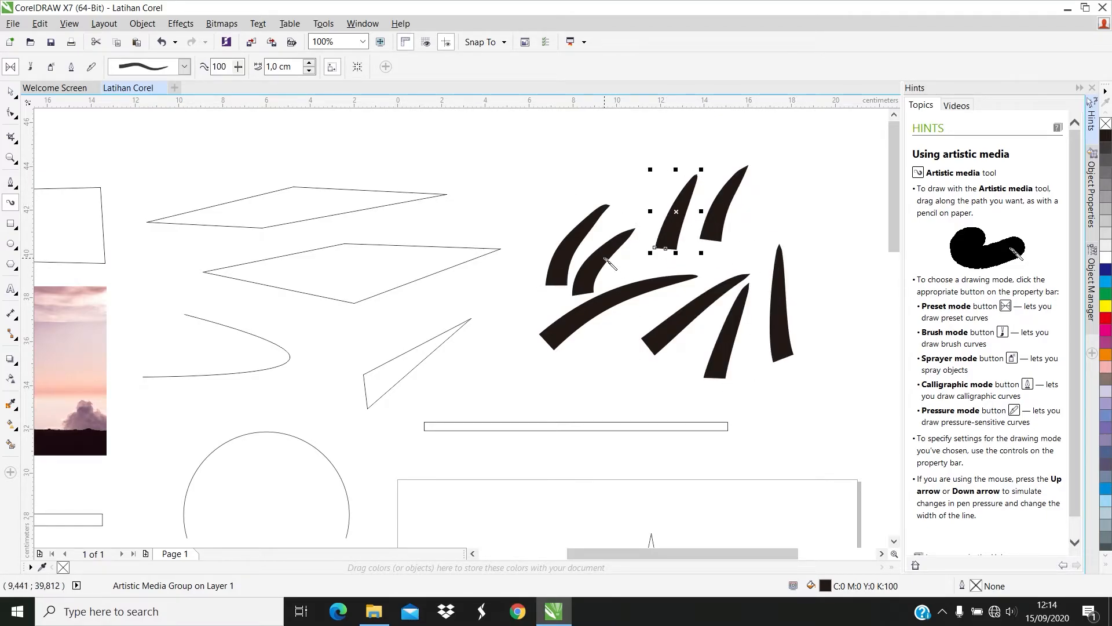
- Undo all the scattered tapered strokes above the long thin rectangle
key(ctrl+z)
key(ctrl+z)
key(ctrl+z)
key(ctrl+z)
key(ctrl+z)
key(ctrl+z)
key(ctrl+z)
key(ctrl+z)
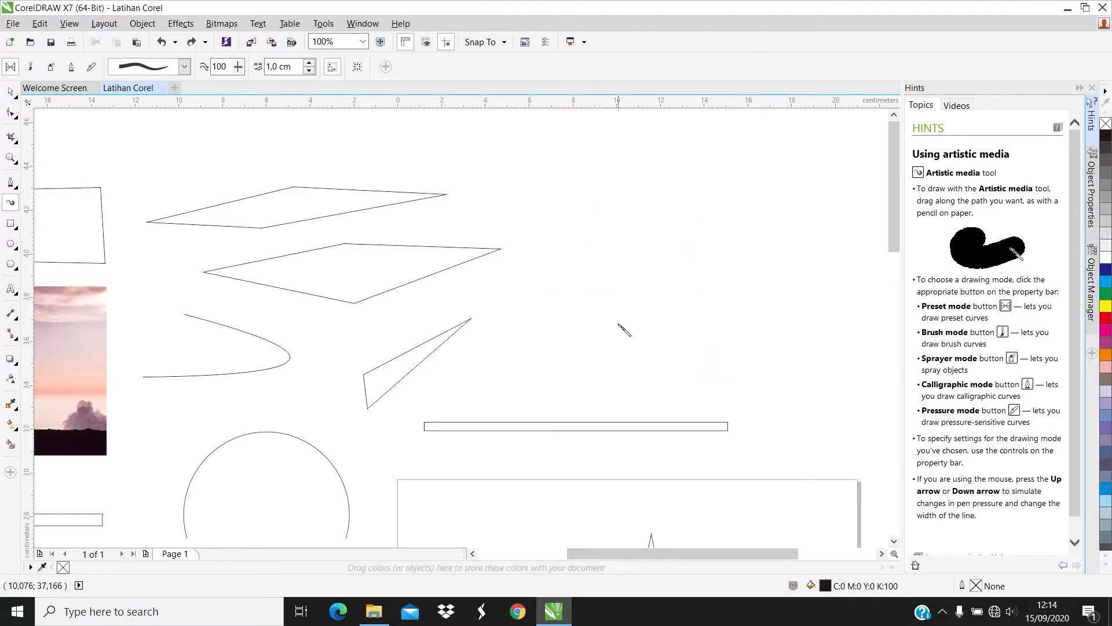
- Draw a palm tree's trunk and its first spreading fronds with Artistic Media strokes above the long thin rectangle
mouse_move(619, 375)
mouse_down()
mouse_move(622, 197)
mouse_move(501, 227)
mouse_up()
drag(620, 195, 538, 207)
drag(610, 197, 580, 215)
drag(634, 181, 744, 176)
mouse_move(602, 179)
mouse_down()
mouse_move(721, 175)
mouse_move(707, 206)
mouse_up()
drag(617, 164, 500, 136)
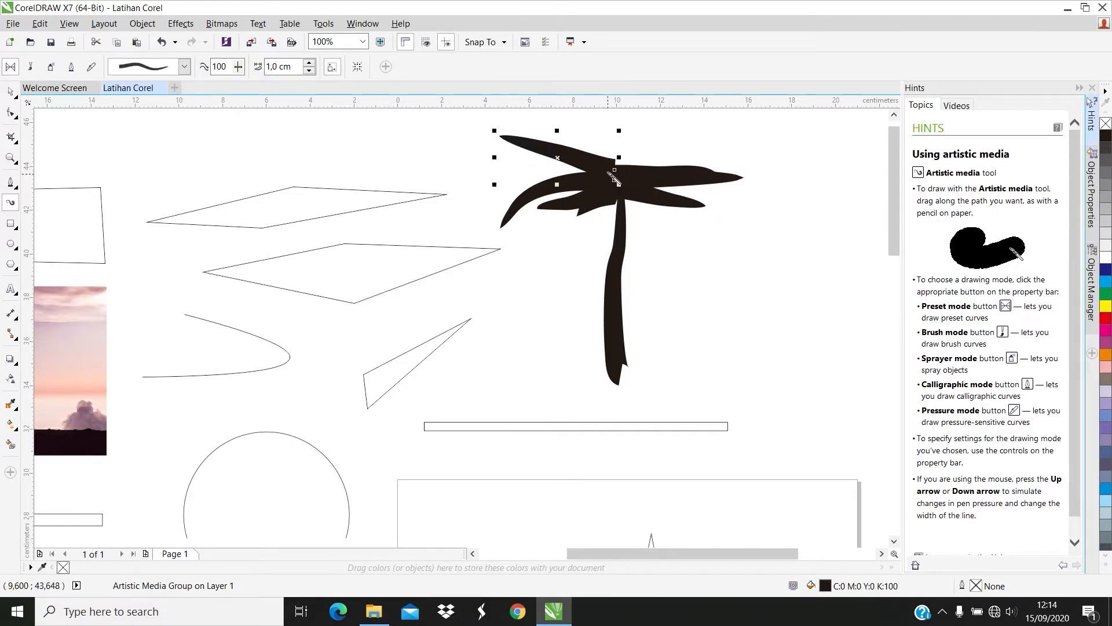
- Add more tapered fronds to the top and both sides of the palm's crown with Artistic Media strokes
drag(607, 164, 704, 121)
drag(634, 176, 575, 115)
drag(626, 163, 712, 137)
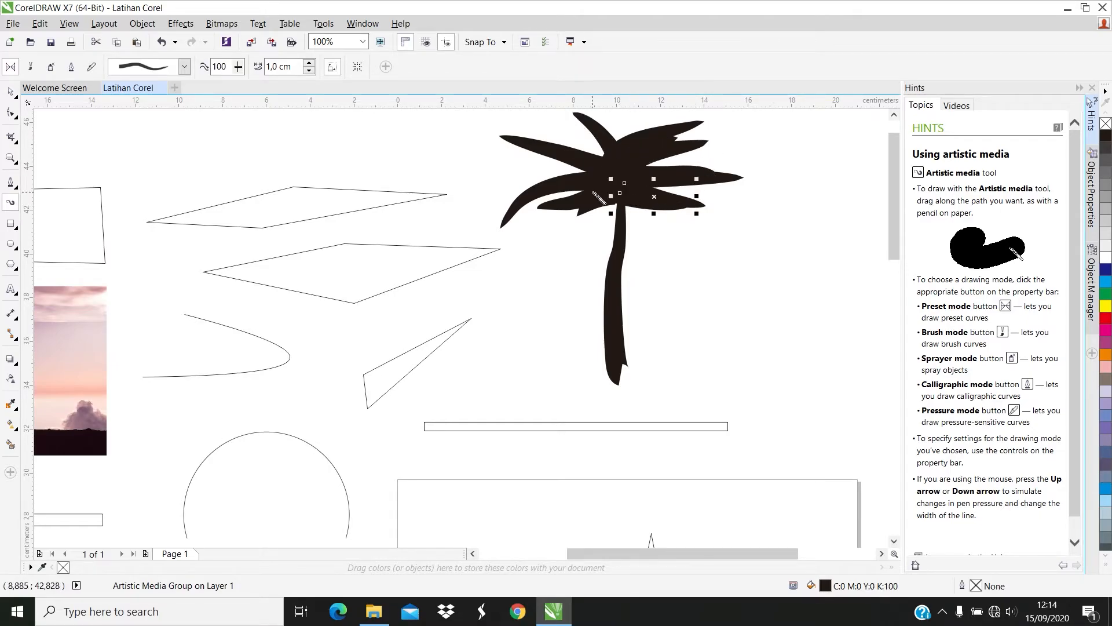
drag(605, 173, 481, 169)
drag(565, 126, 565, 126)
- Thicken the palm tree's trunk along both sides with additional overlapping Artistic Media strokes
mouse_move(615, 209)
mouse_down()
mouse_move(614, 235)
mouse_move(618, 180)
mouse_up()
drag(614, 298, 606, 226)
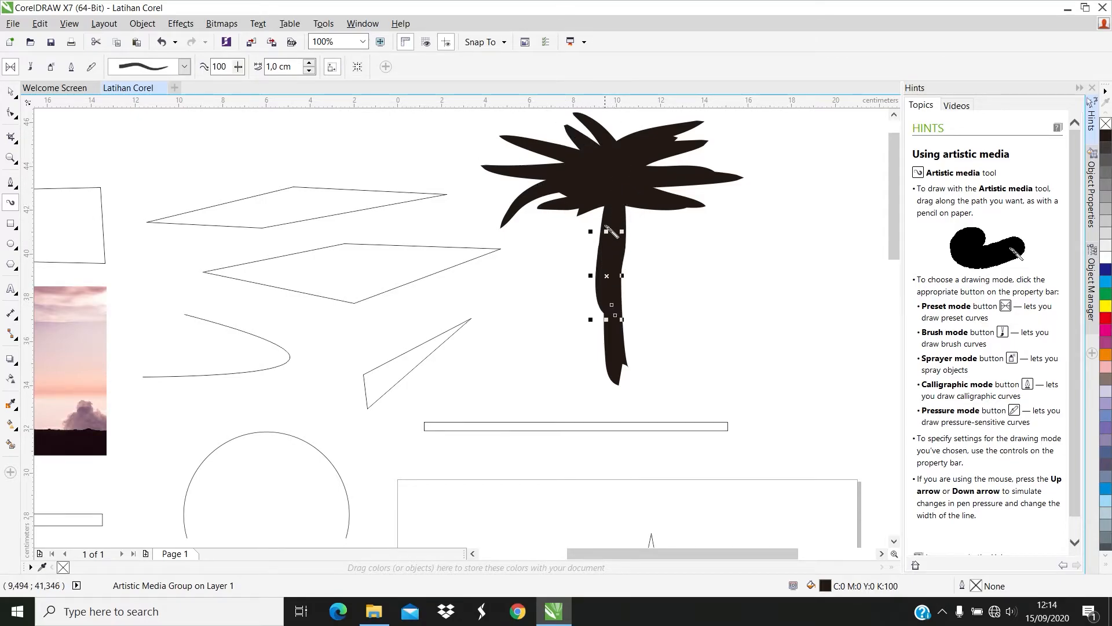
drag(613, 370, 595, 293)
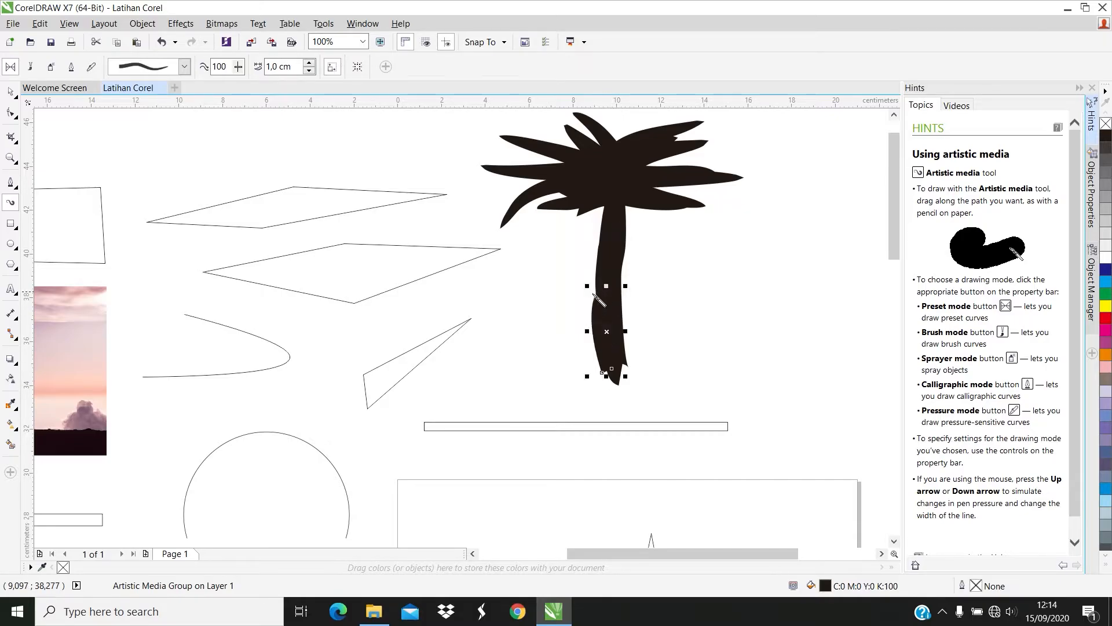
mouse_move(630, 375)
mouse_down()
mouse_move(619, 260)
mouse_move(616, 337)
mouse_move(632, 355)
mouse_move(632, 268)
mouse_up()
drag(634, 311, 626, 225)
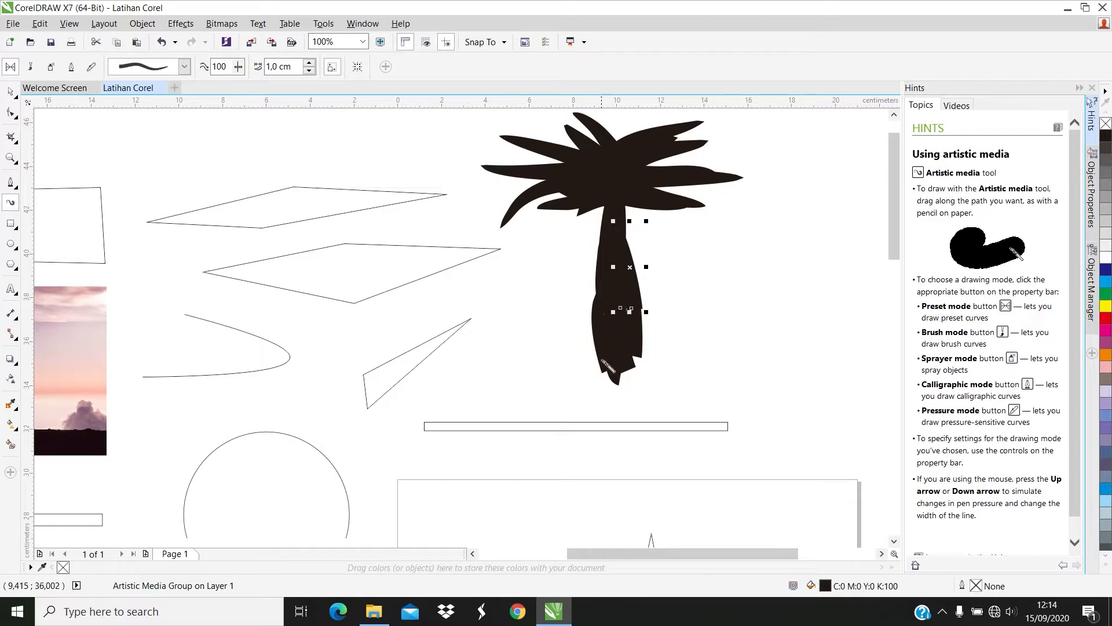
scroll(592, 295, down, 2)
scroll(641, 231, up, 2)
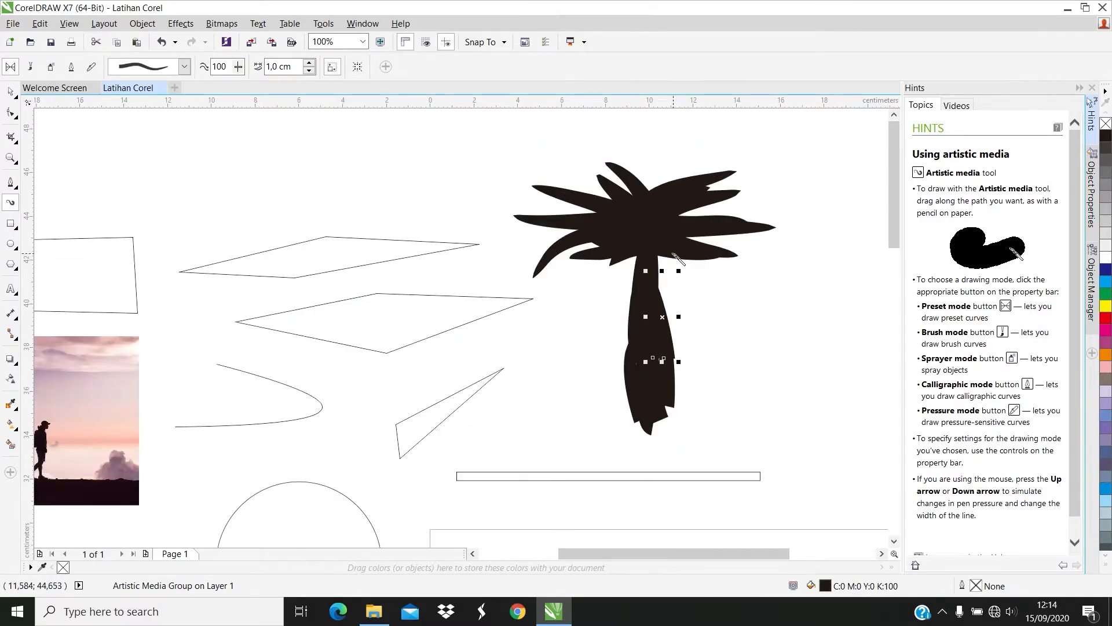
- Draw two dashed Artistic brush strokes above the four-sided shapes in Brush mode and change the lower one to the scribbled brush pattern
click(30, 66)
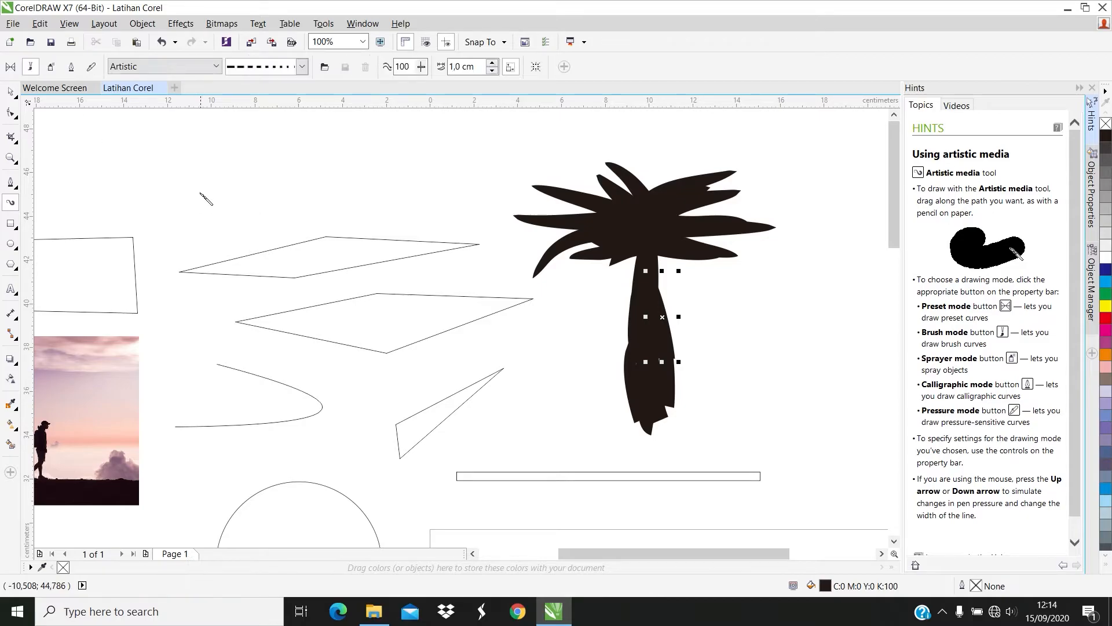
drag(173, 159, 384, 169)
drag(241, 210, 531, 190)
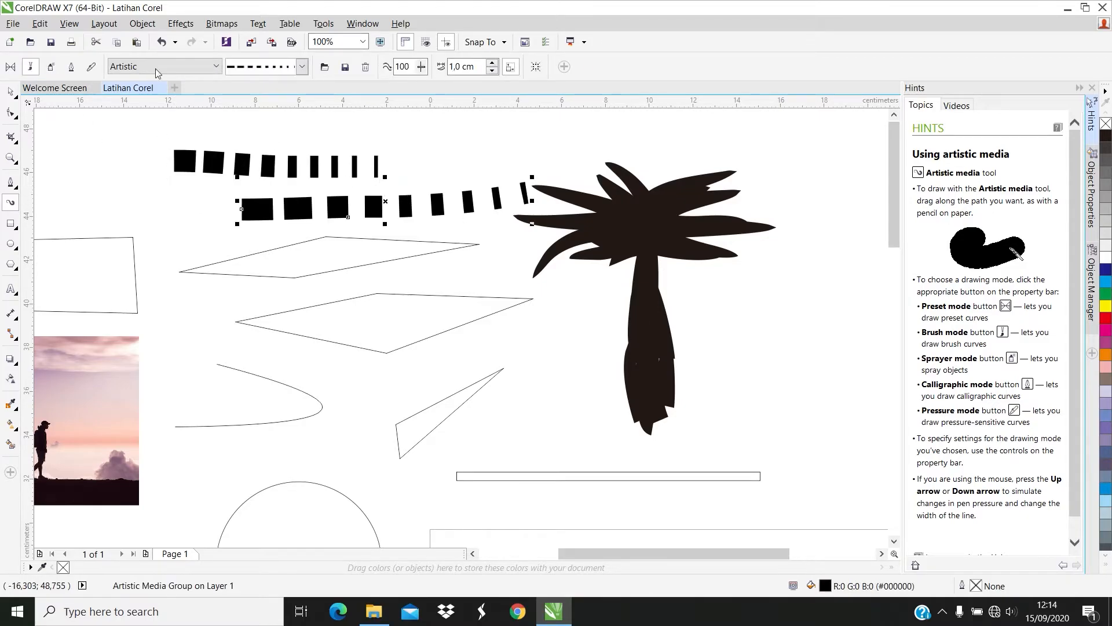
click(302, 67)
click(250, 145)
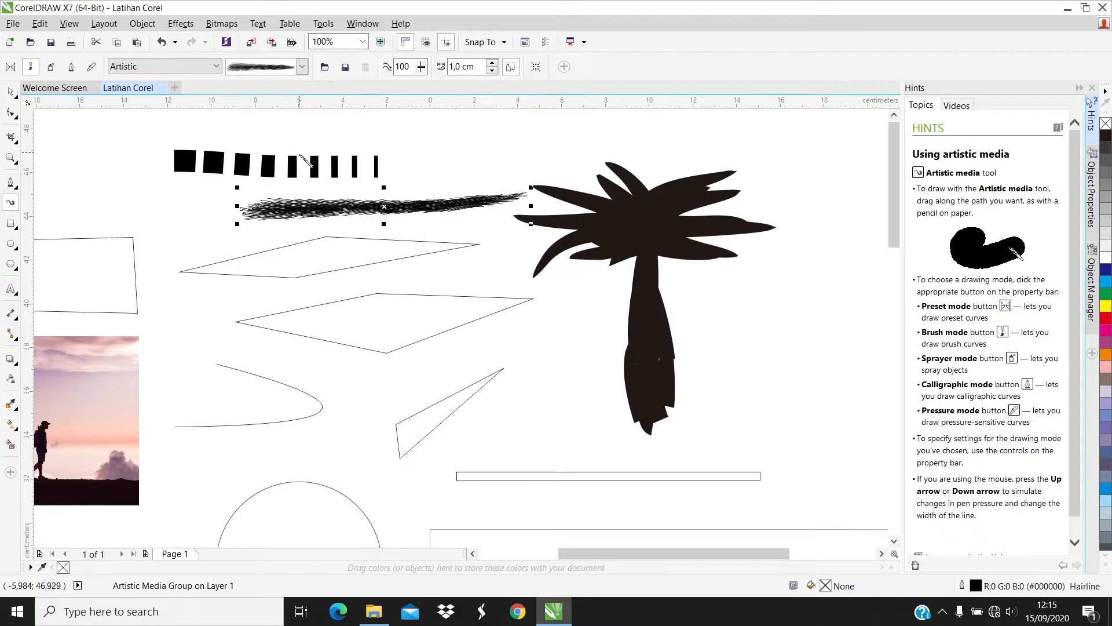
- Delete the dashed brush stroke above the scribbled one
click(11, 93)
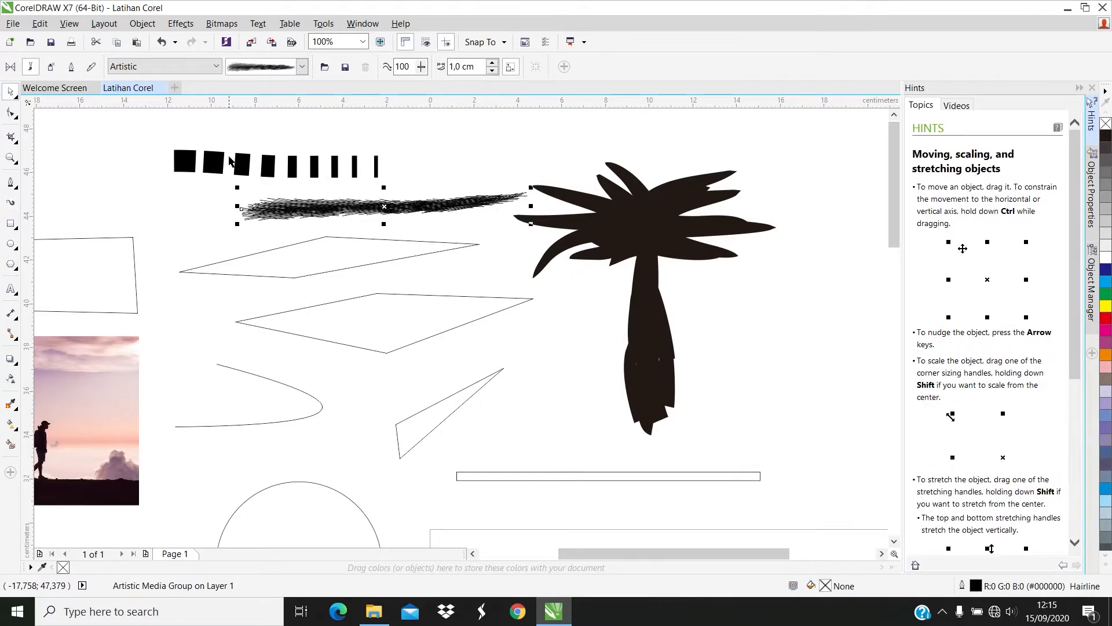
click(211, 162)
key(Delete)
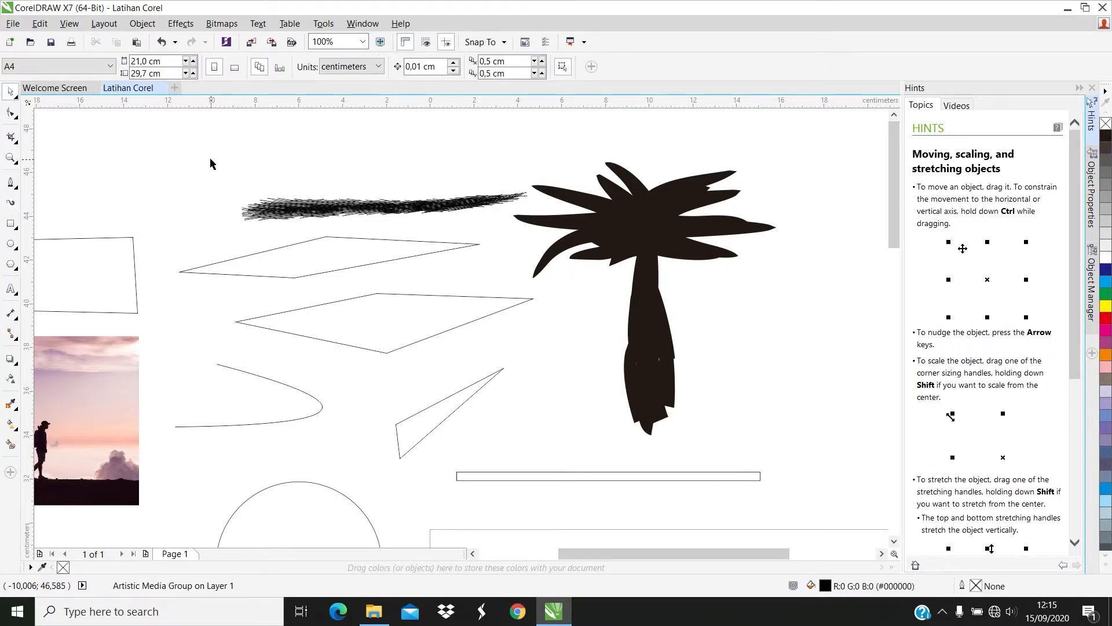
- Shift the scribbled brush stroke to the left above the four-sided shapes and delete it
click(346, 209)
mouse_move(346, 209)
mouse_down()
mouse_move(280, 139)
mouse_move(243, 197)
mouse_up()
click(302, 66)
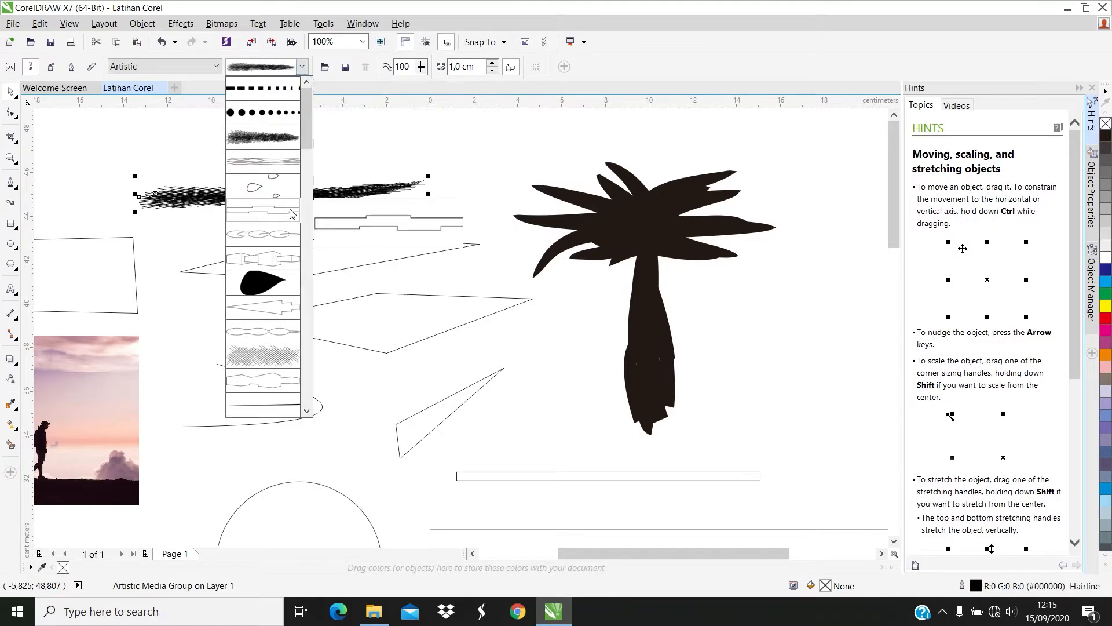
mouse_move(300, 123)
mouse_down()
mouse_move(319, 228)
mouse_move(316, 324)
mouse_move(316, 110)
mouse_up()
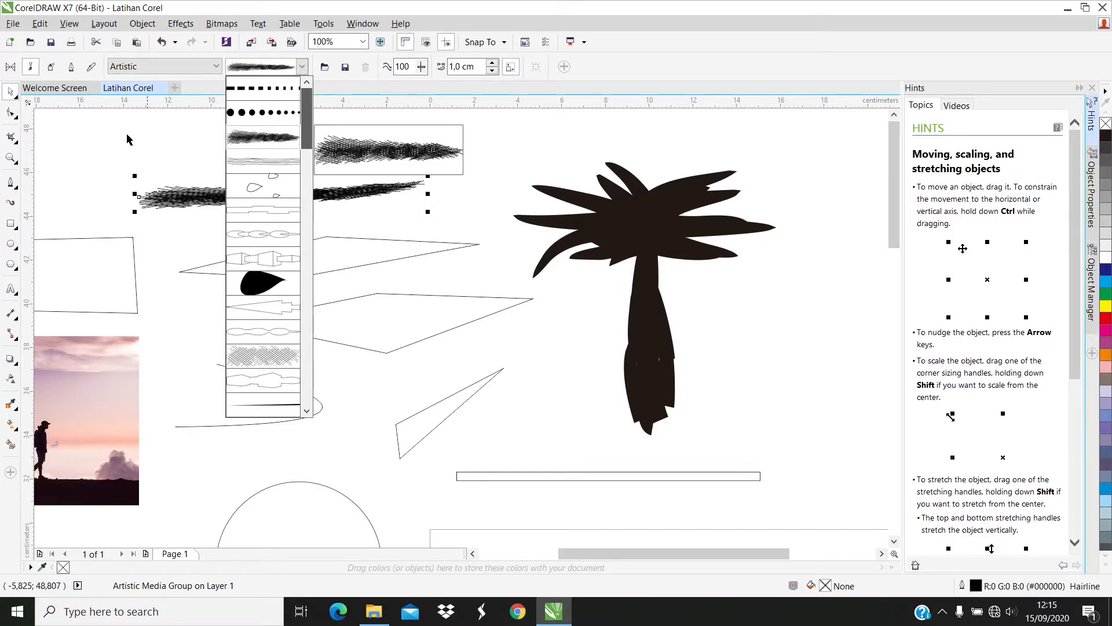
click(232, 214)
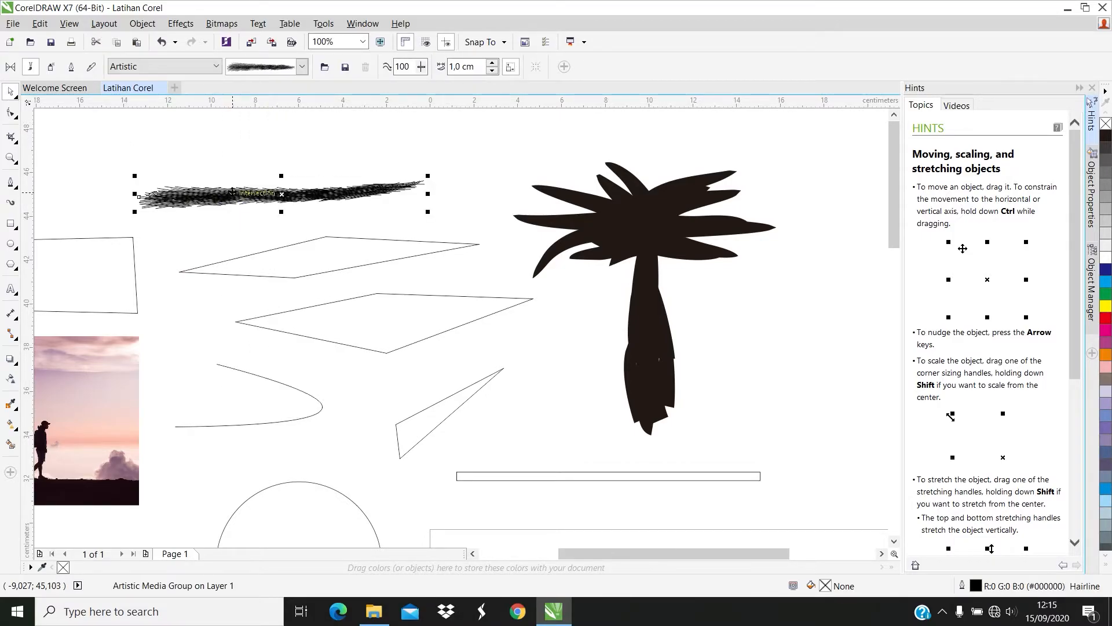
key(Delete)
- Delete all the Artistic Media strokes of the palm tree, including the leftover leaf stroke
drag(518, 141, 786, 462)
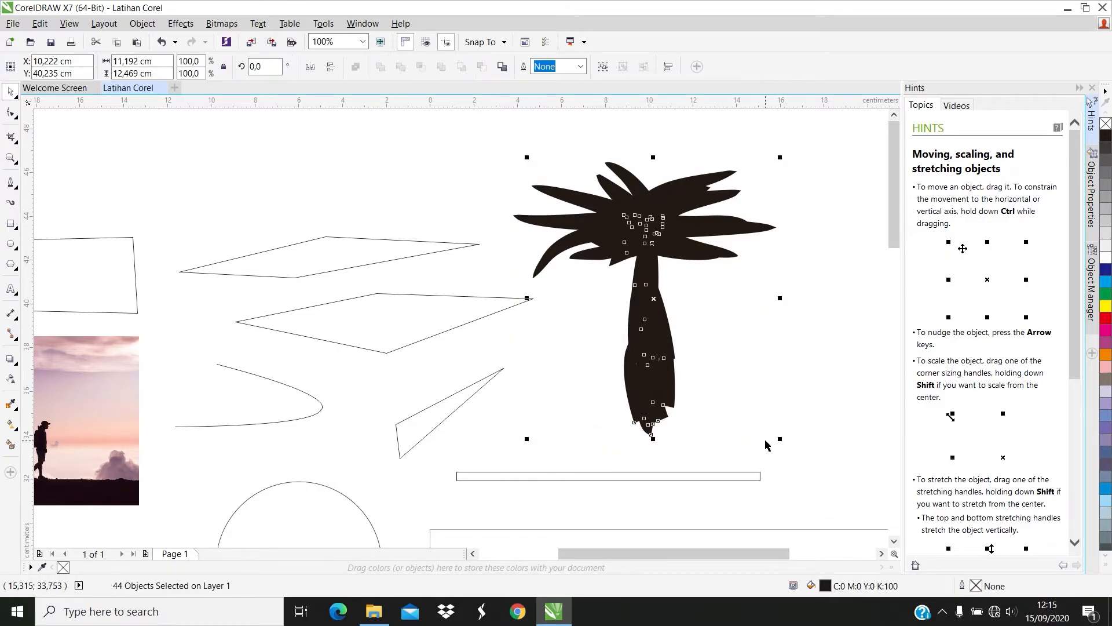
key(Delete)
click(586, 218)
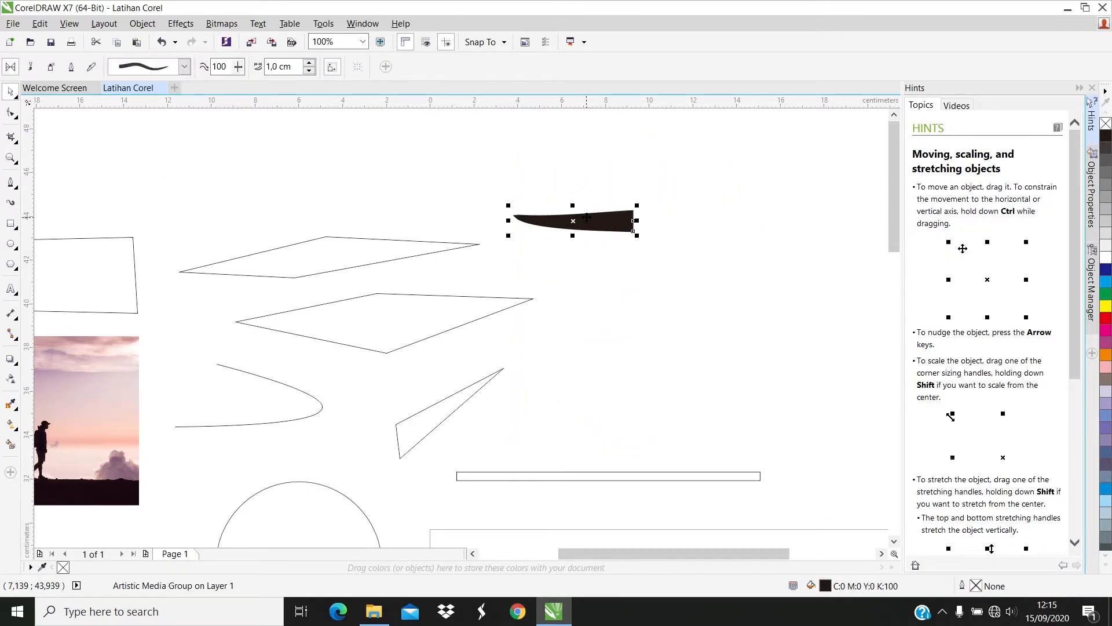
key(Delete)
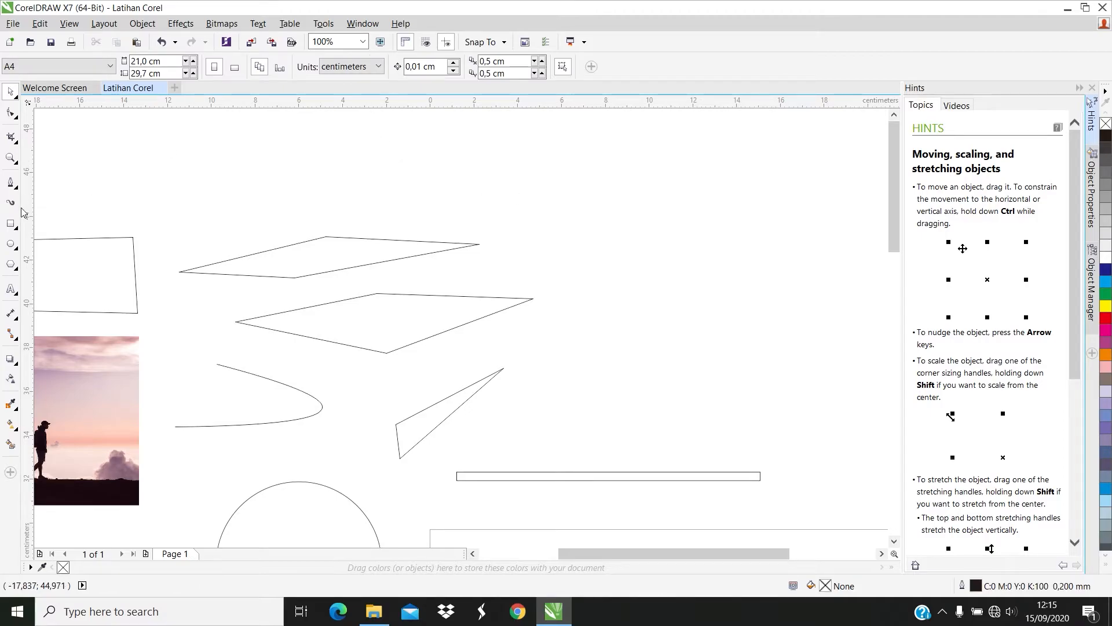
- Draw a tilted rectangle about 9.3 by 9.9 cm overall with the 3-Point Rectangle tool in the empty drawing area and delete it
click(12, 226)
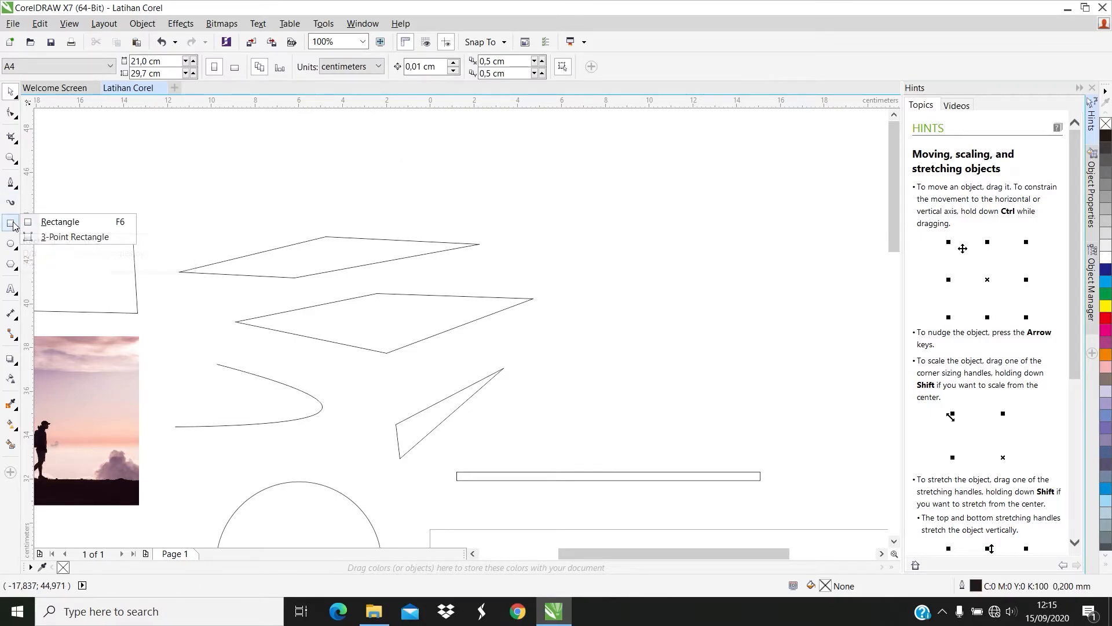
click(71, 238)
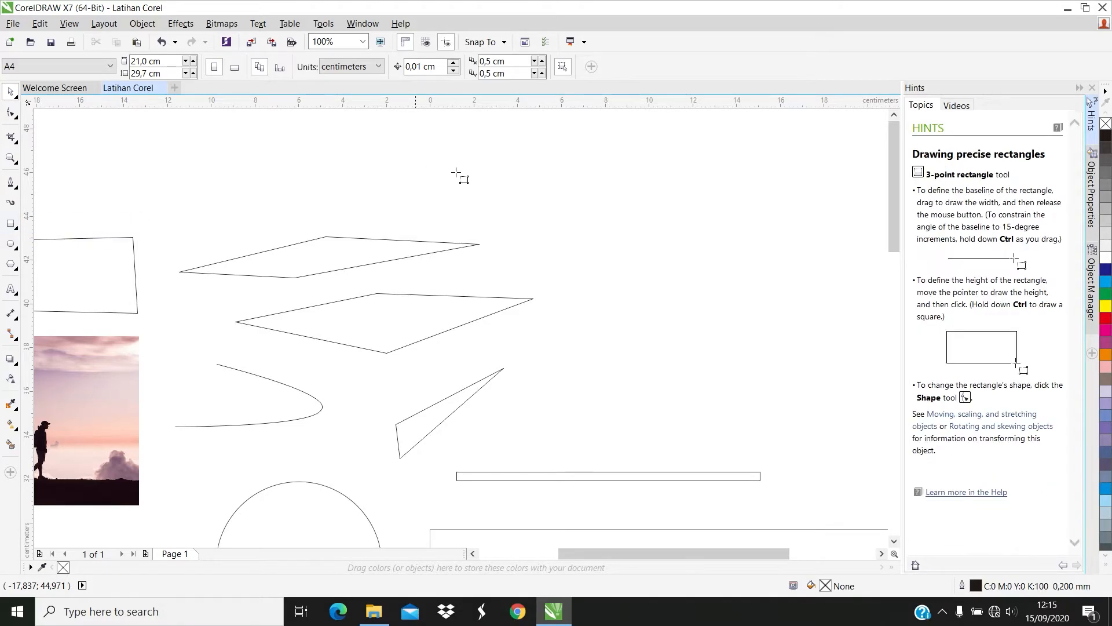
drag(547, 169, 645, 312)
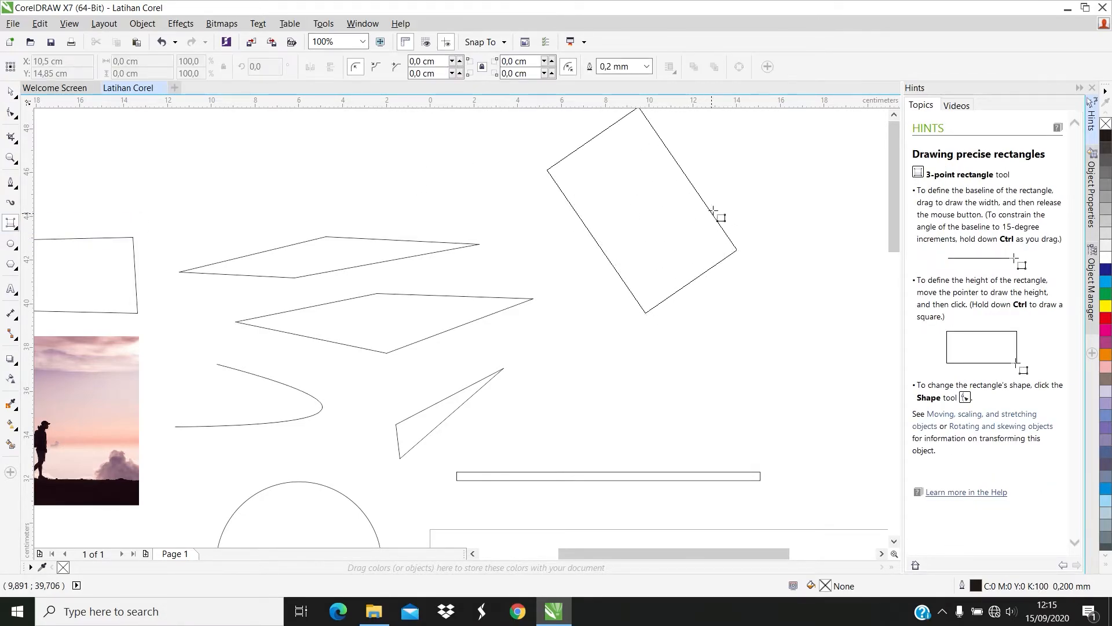
click(726, 204)
click(12, 94)
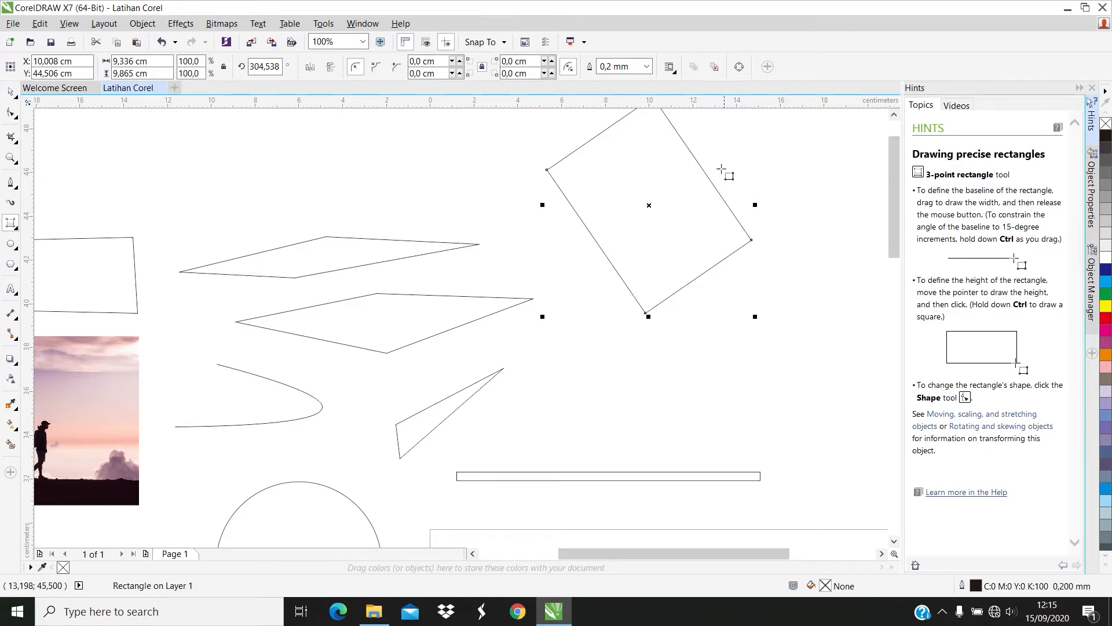
drag(575, 207, 592, 323)
key(Delete)
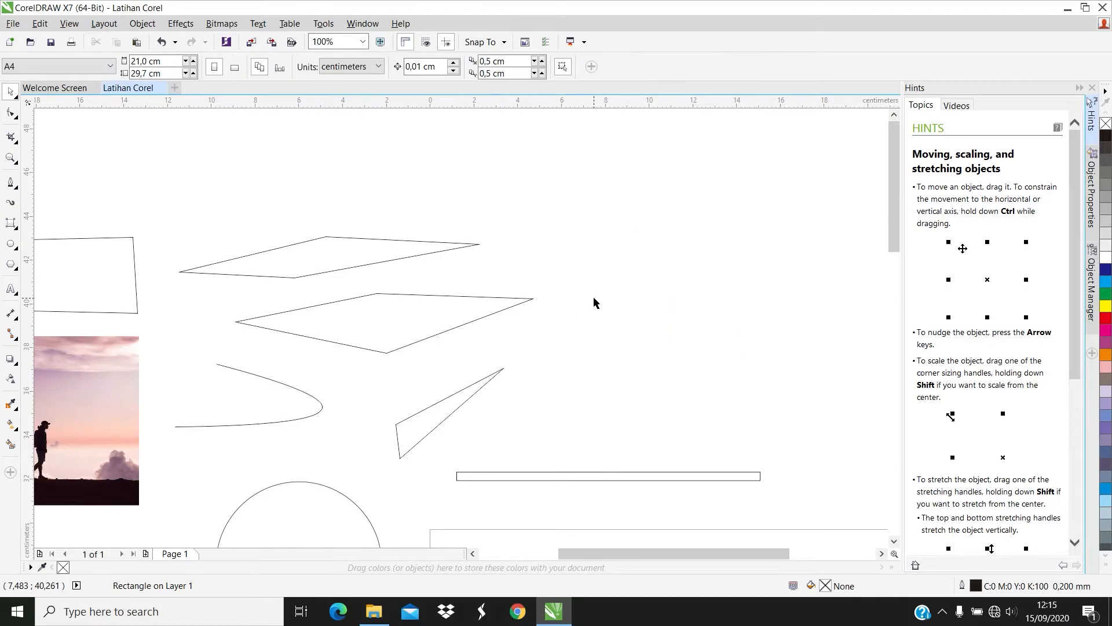
- Draw a circle about 7.3 cm across and three ellipses about 1.7 by 3.9, 6.5 by 1.5 and 3.5 by 4.1 cm above the page
click(11, 245)
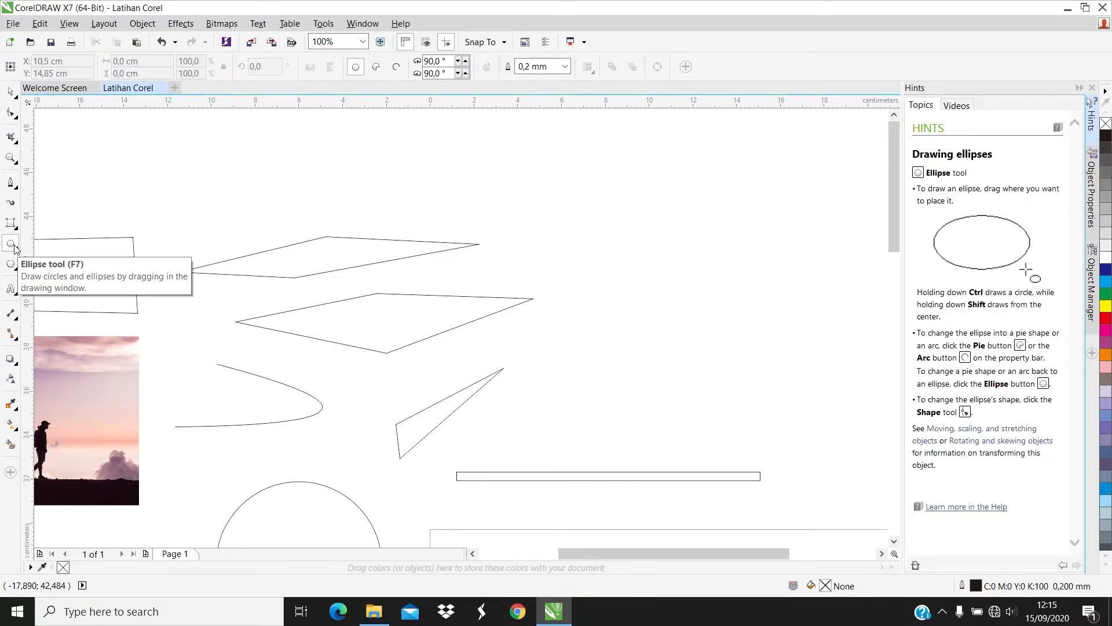
drag(647, 201, 806, 362)
drag(546, 166, 582, 252)
drag(610, 143, 752, 176)
drag(583, 320, 661, 409)
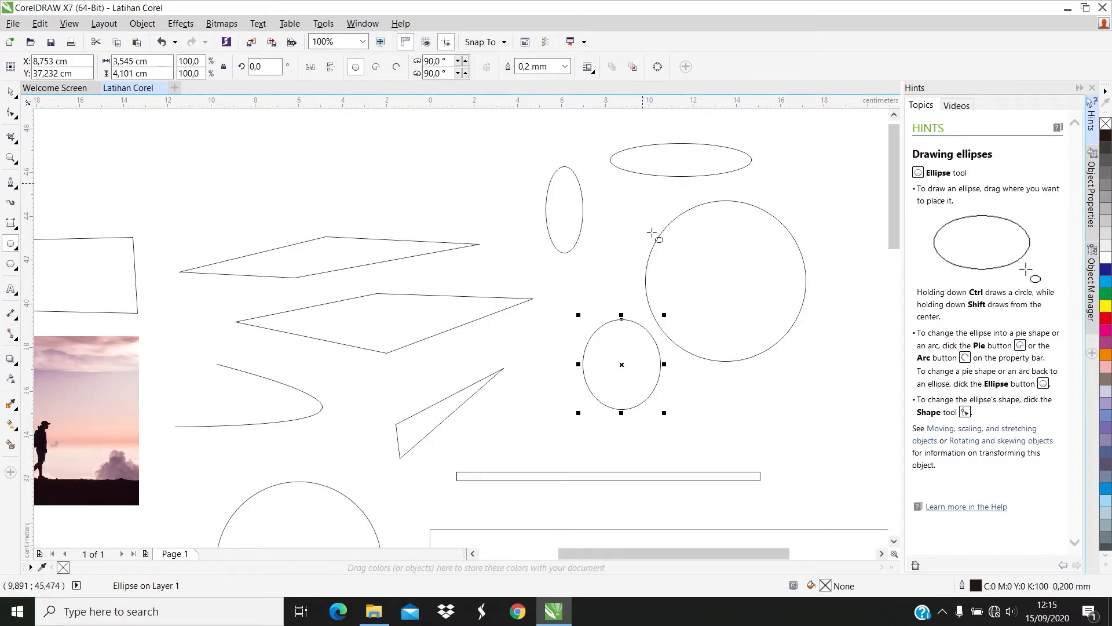
click(14, 94)
click(400, 186)
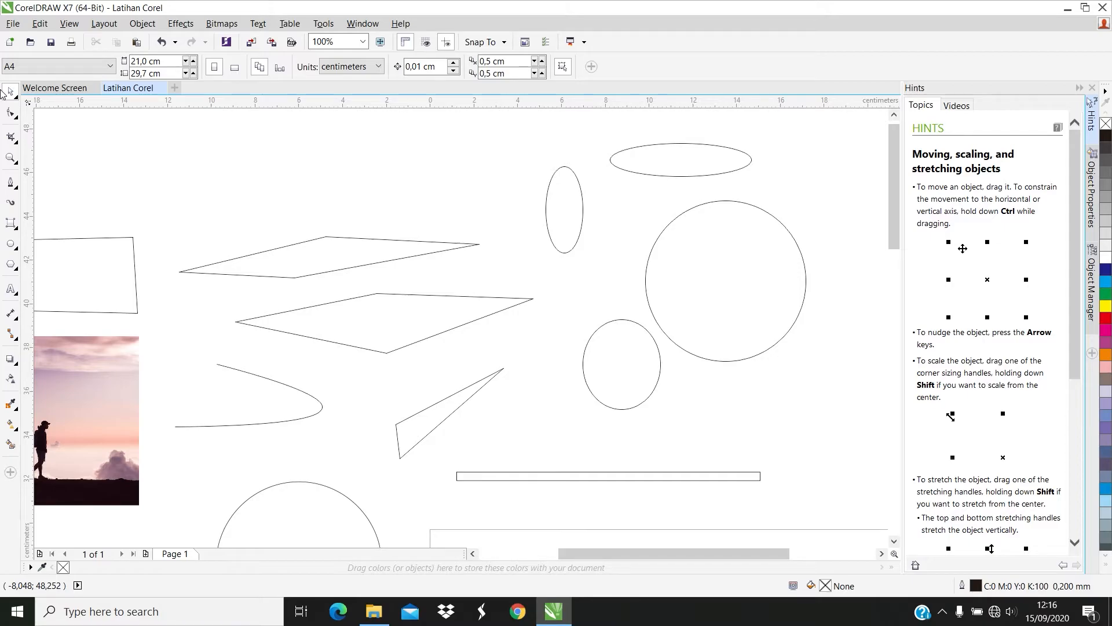
- Delete the tall narrow ellipse, the wide flat ellipse, the large circle and the small oval
click(560, 168)
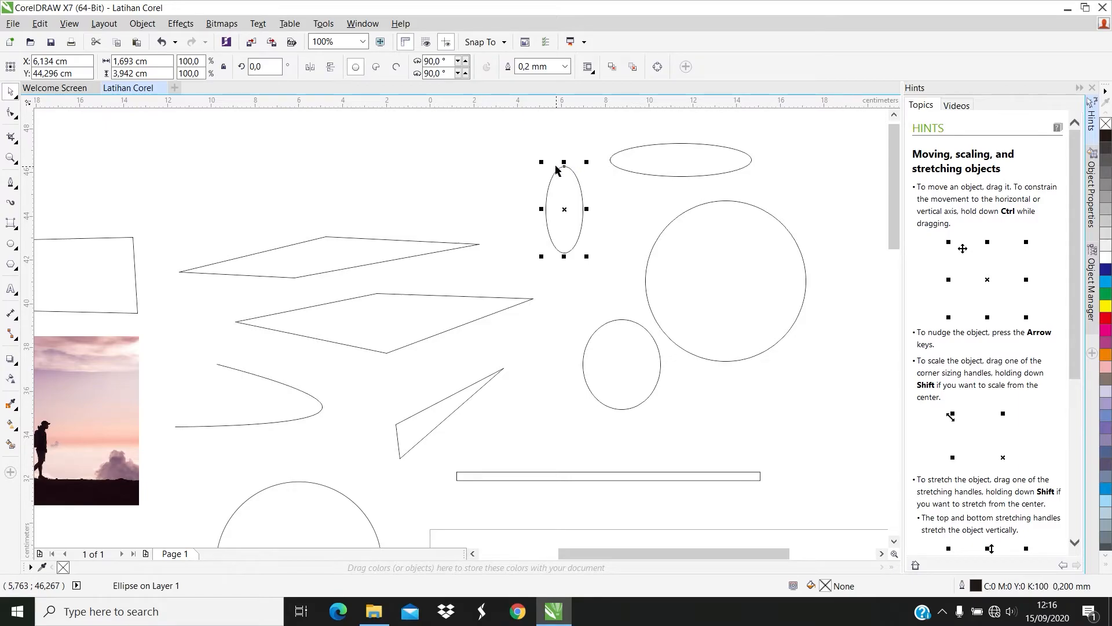
key(Delete)
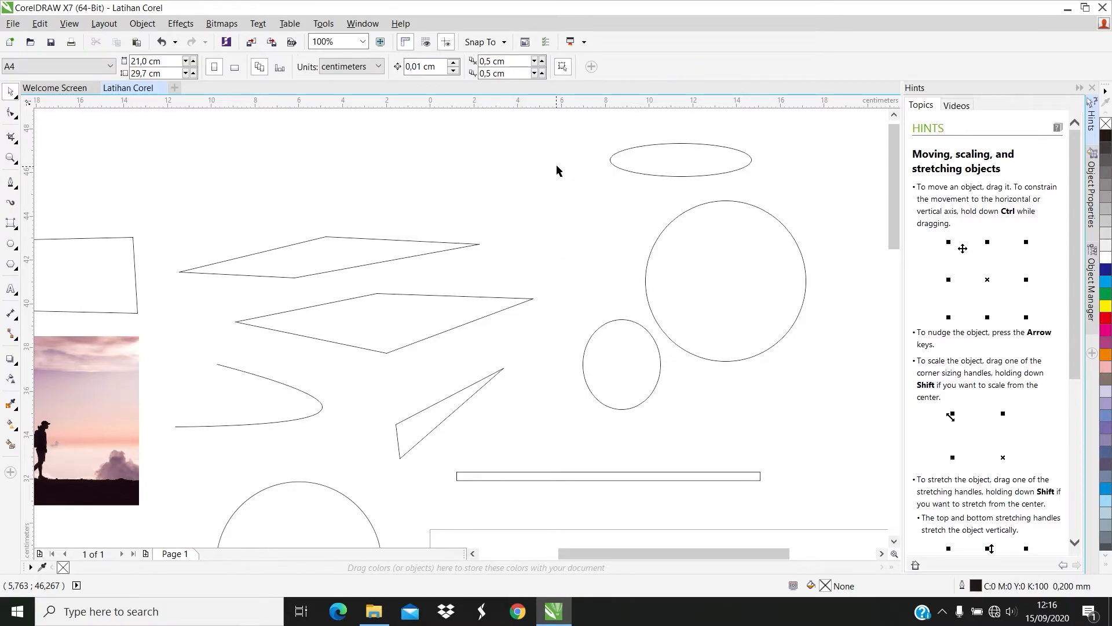
click(628, 168)
right_click(627, 166)
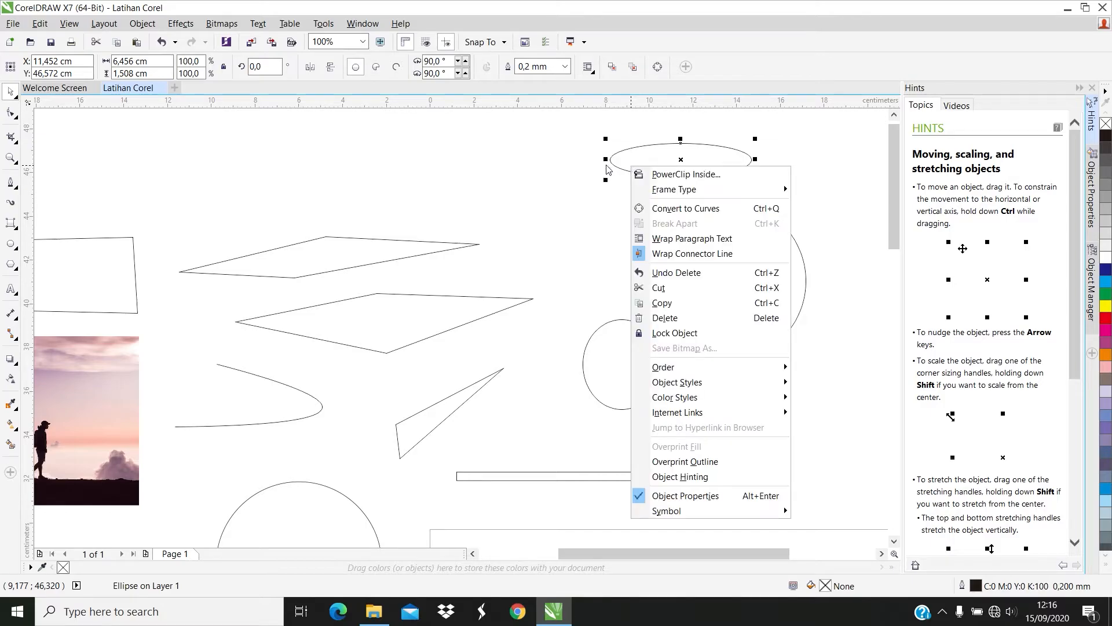
click(664, 318)
click(652, 316)
right_click(653, 317)
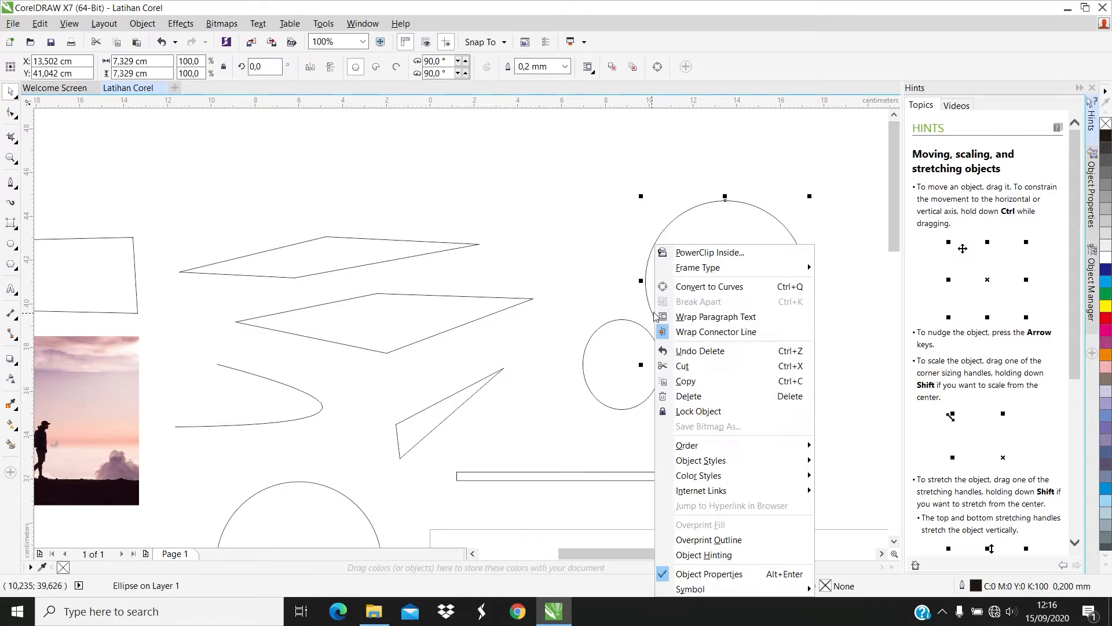
click(690, 394)
drag(570, 211, 680, 412)
key(Delete)
- Delete the two four-sided shapes, the triangle and the open curve between the photo and the empty area
drag(604, 227, 171, 458)
key(Delete)
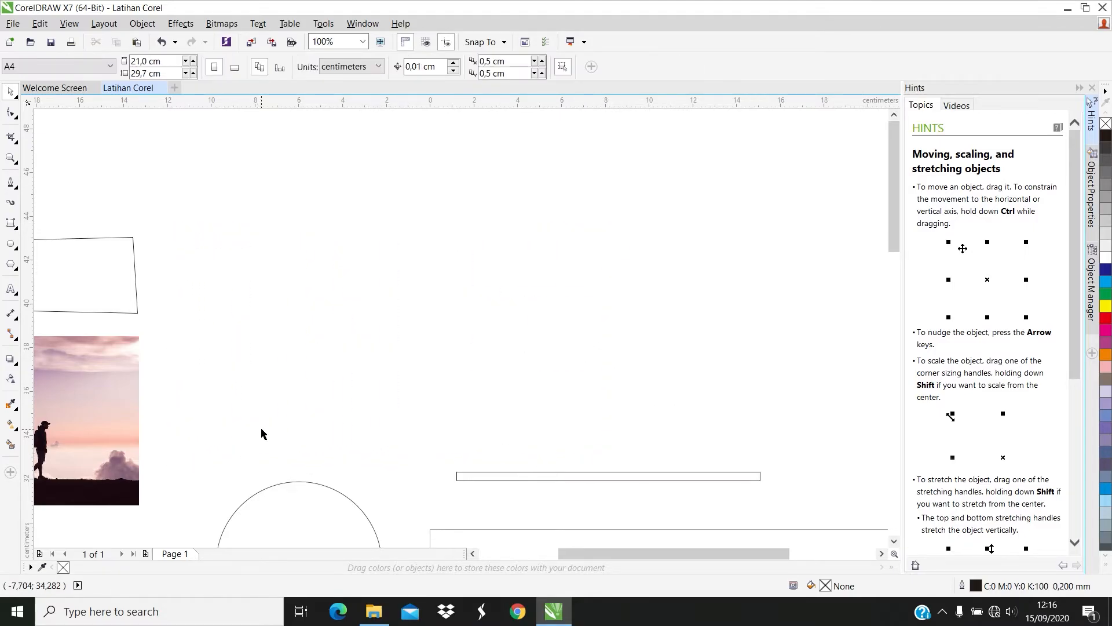
scroll(321, 389, down, 3)
scroll(377, 375, up, 2)
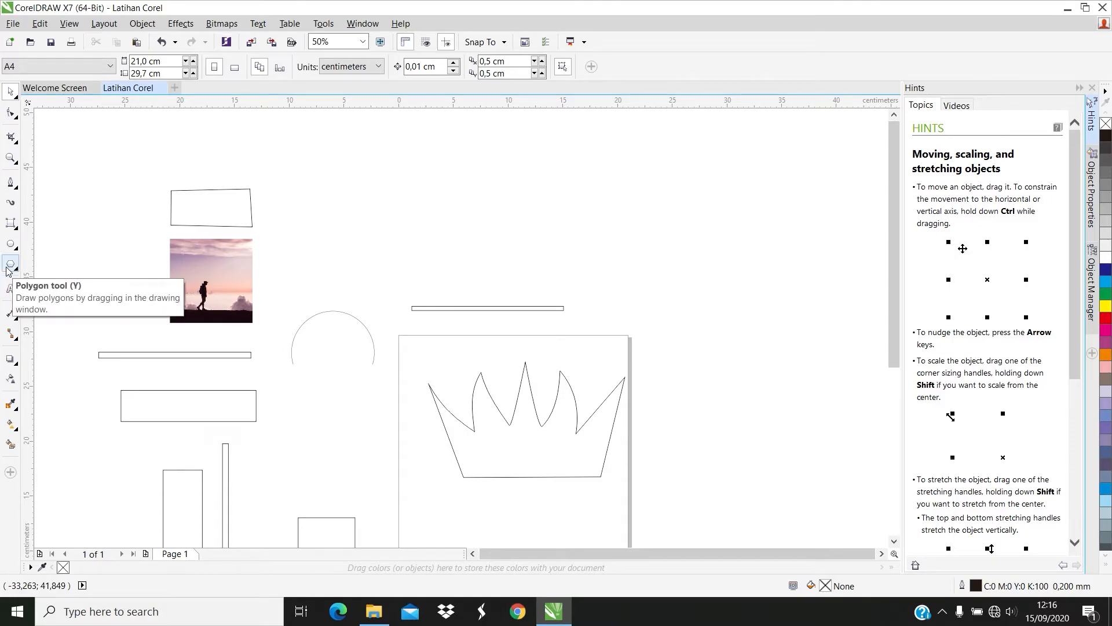
- Examine the crown outline on the page and the open-bottomed arc beside the page
scroll(499, 297, up, 2)
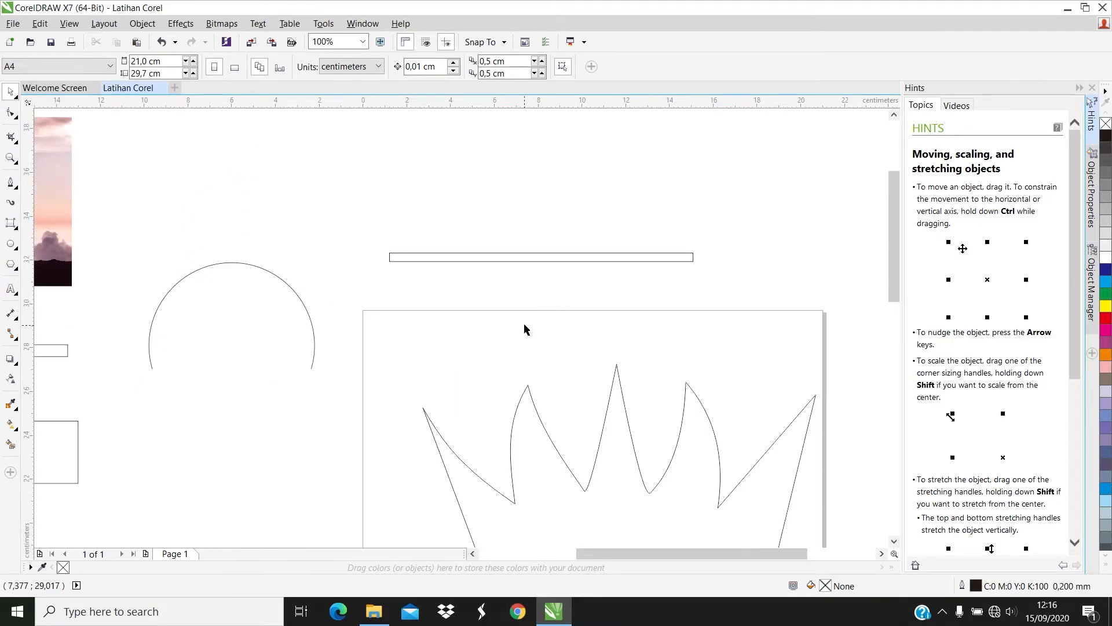
scroll(520, 318, down, 2)
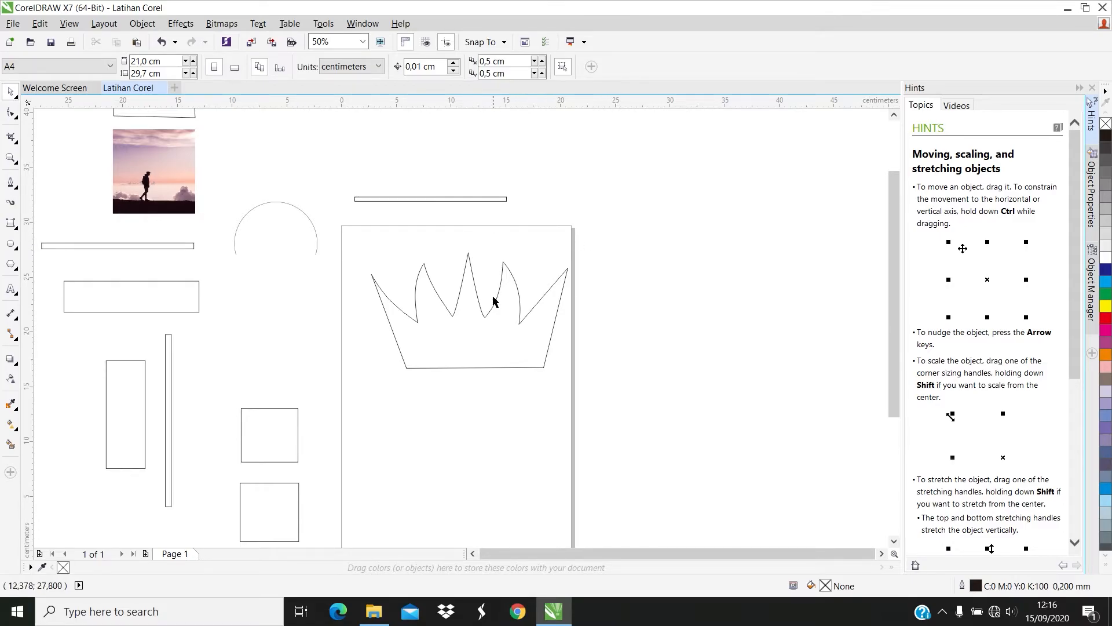
click(487, 316)
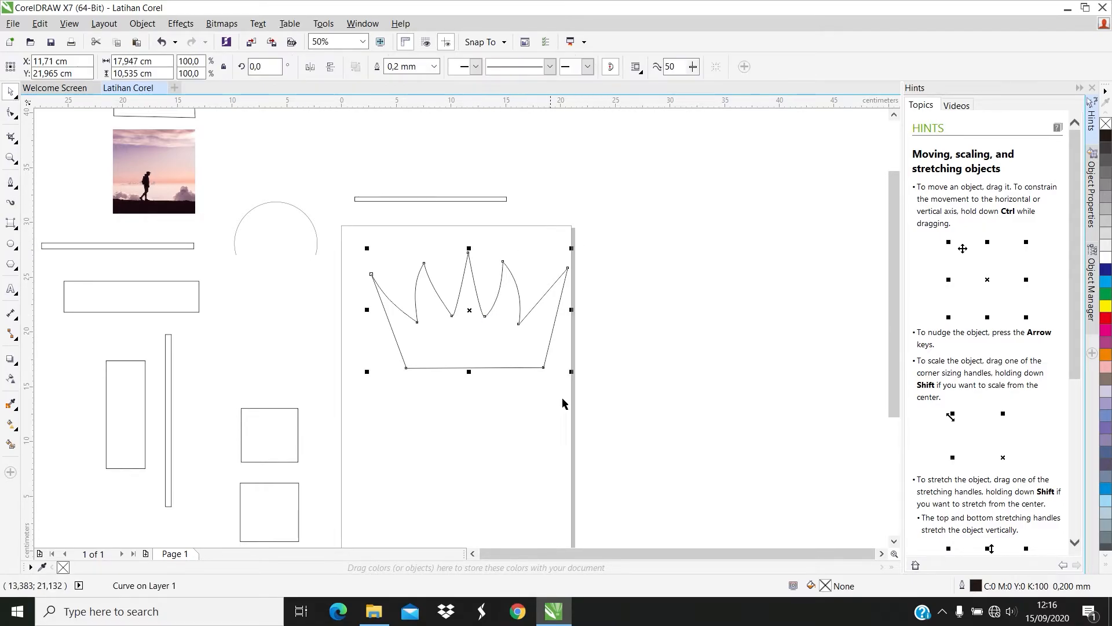
click(462, 369)
click(332, 292)
scroll(328, 289, up, 1)
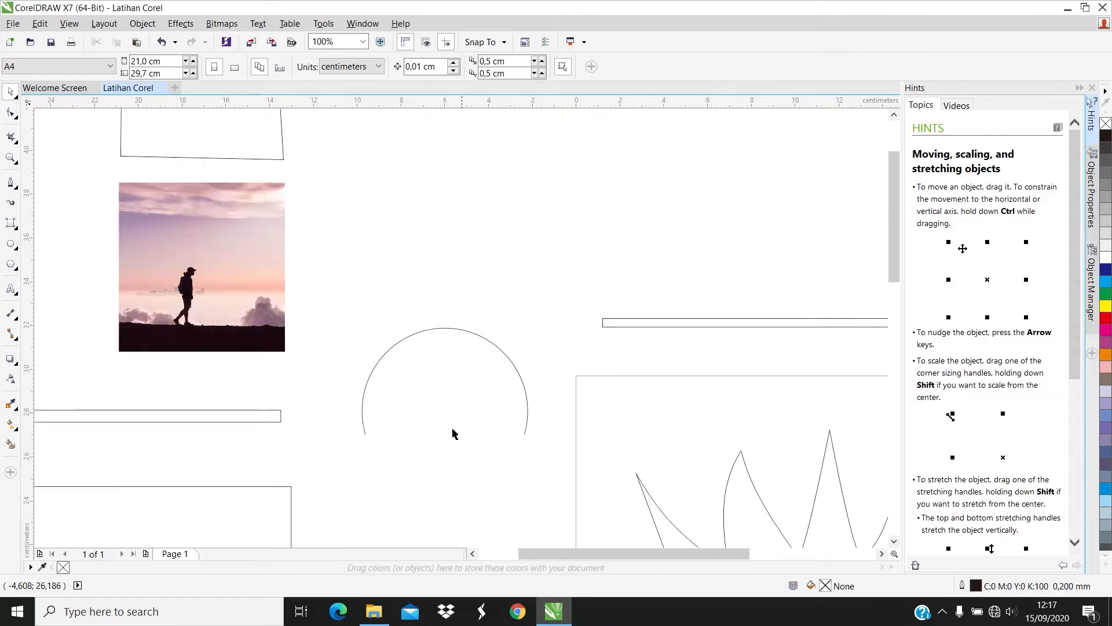
scroll(375, 443, up, 2)
scroll(280, 386, down, 1)
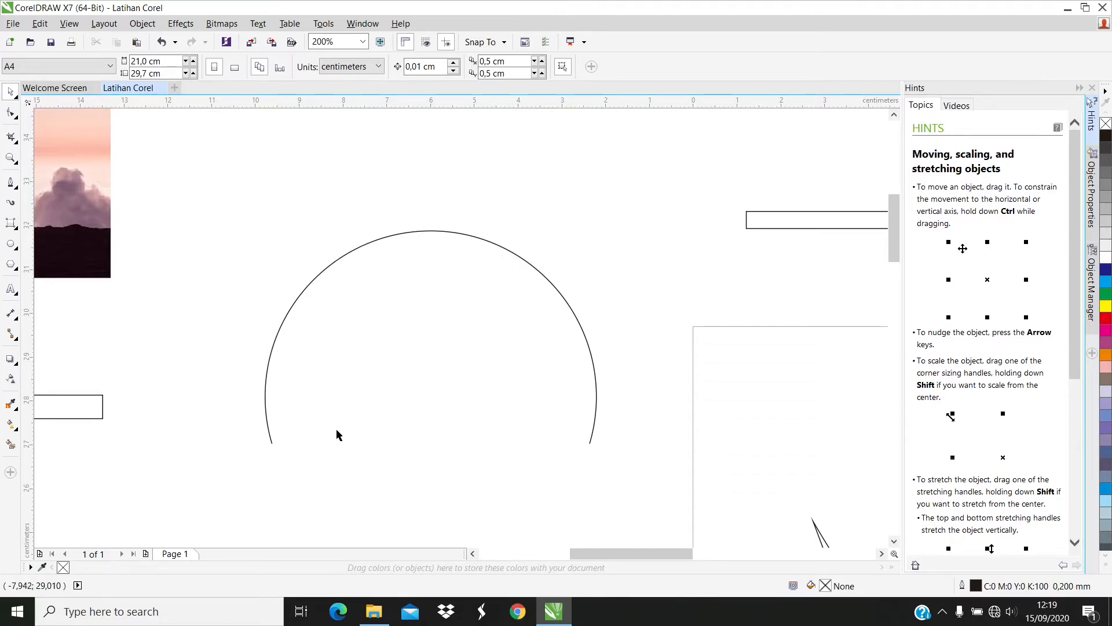
drag(684, 353, 368, 341)
scroll(336, 332, down, 1)
scroll(418, 286, up, 1)
drag(388, 284, 164, 333)
drag(174, 264, 462, 267)
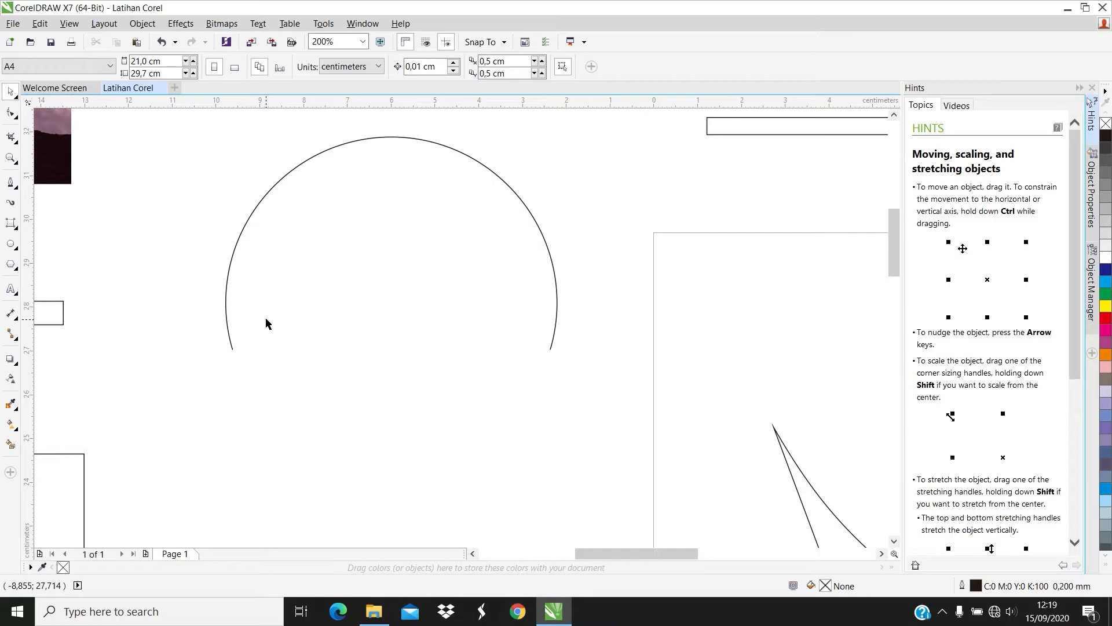
drag(666, 335, 276, 281)
scroll(400, 328, down, 2)
drag(484, 325, 305, 288)
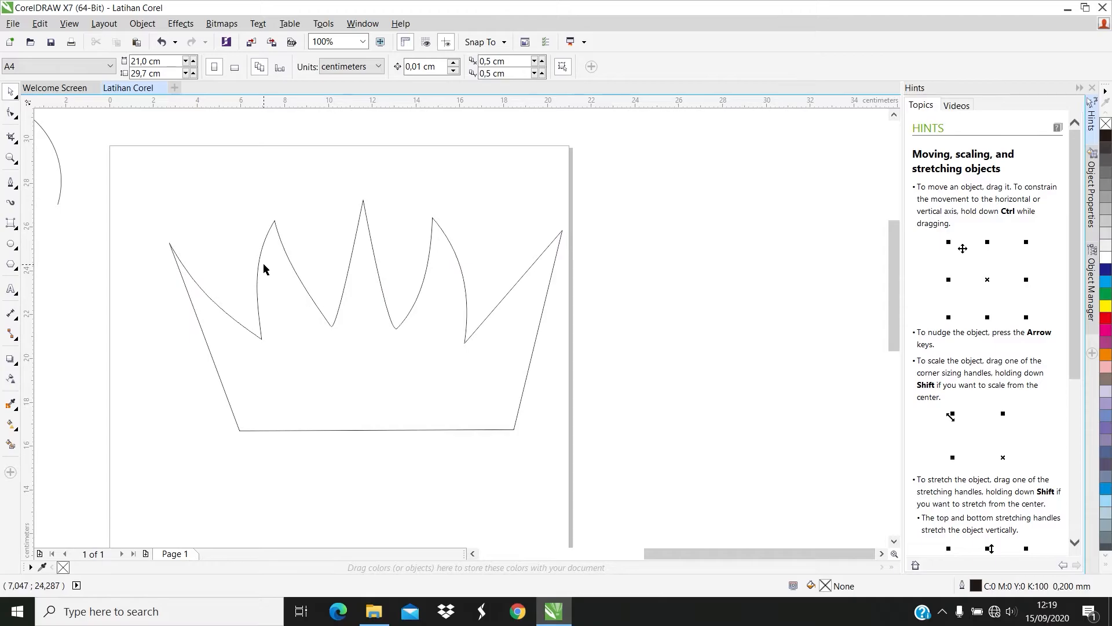
- Fill the crown shape on the page with cyan
click(10, 92)
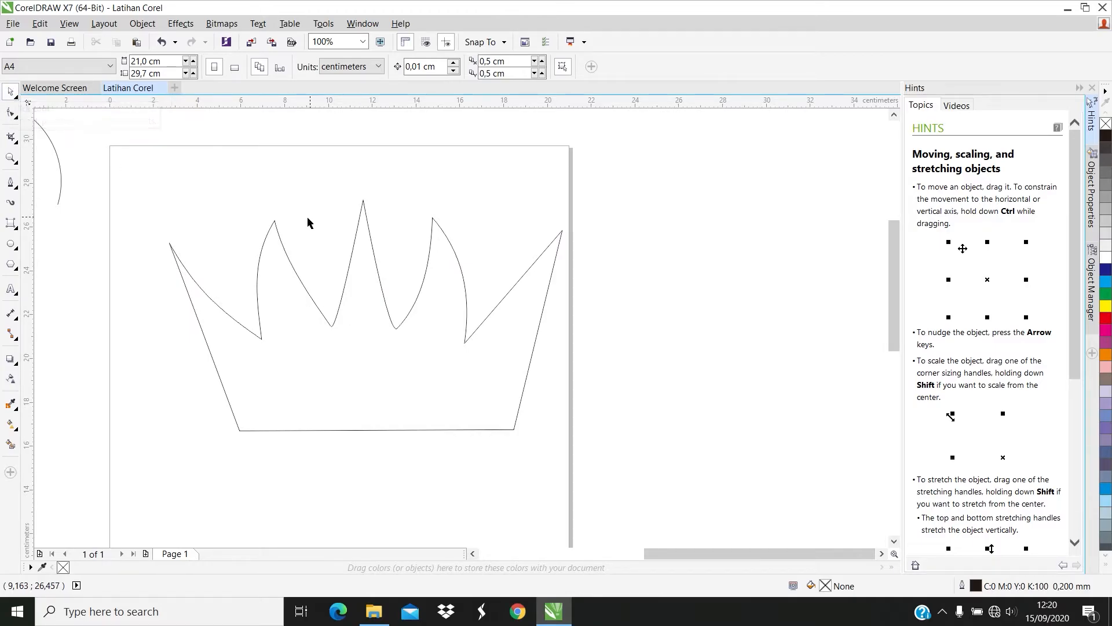
click(307, 298)
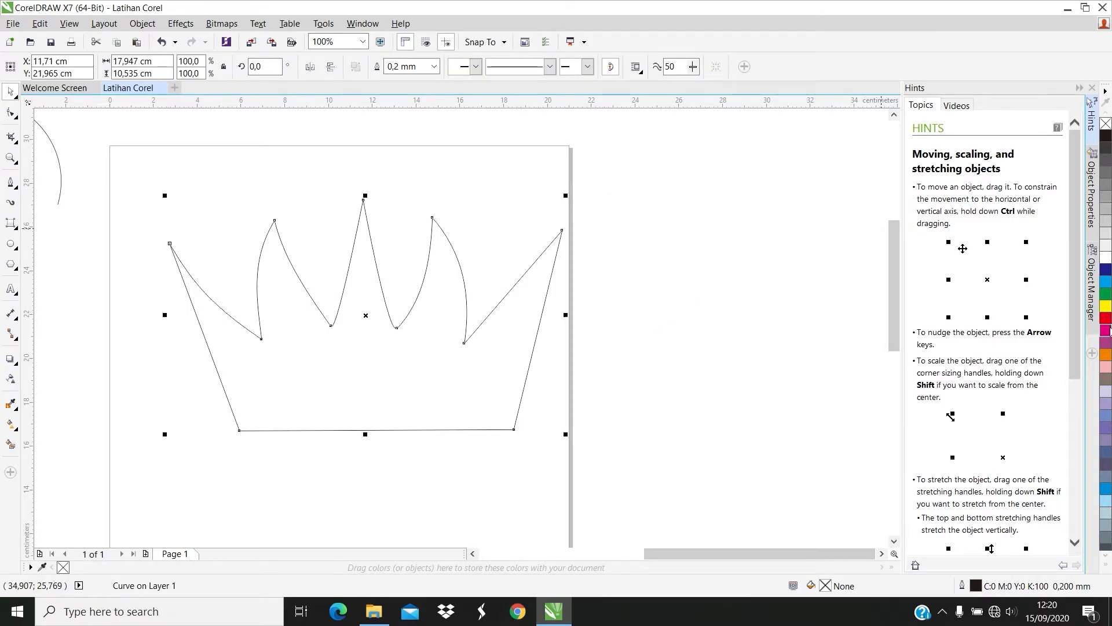
click(1106, 281)
click(661, 286)
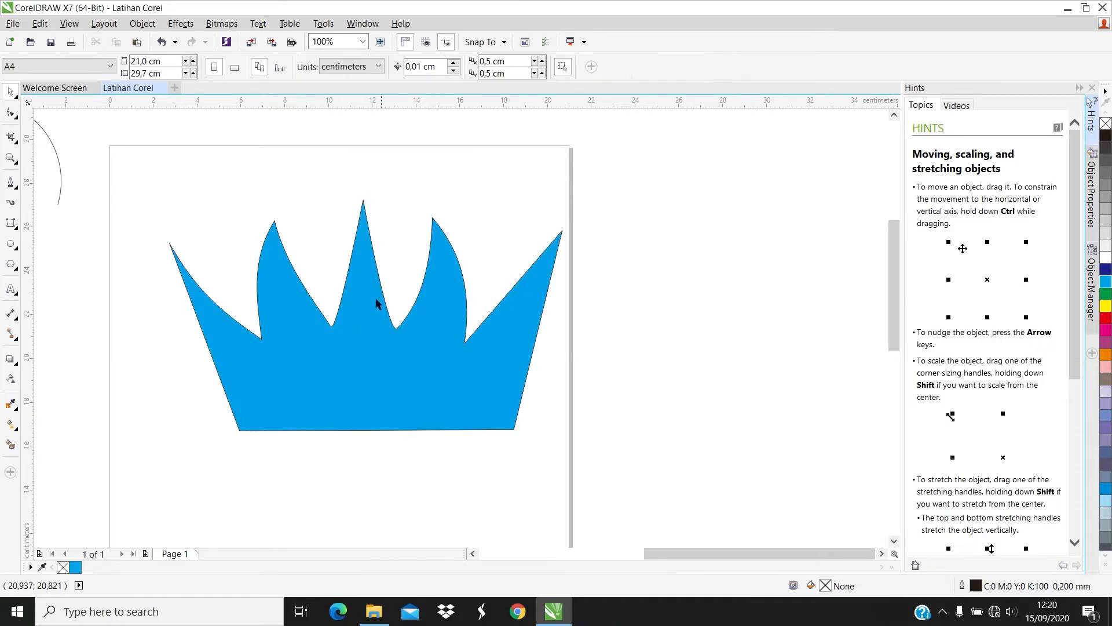
- Change the crown's fill colour to yellow
scroll(374, 291, up, 1)
scroll(461, 300, down, 1)
click(462, 300)
scroll(387, 315, up, 7)
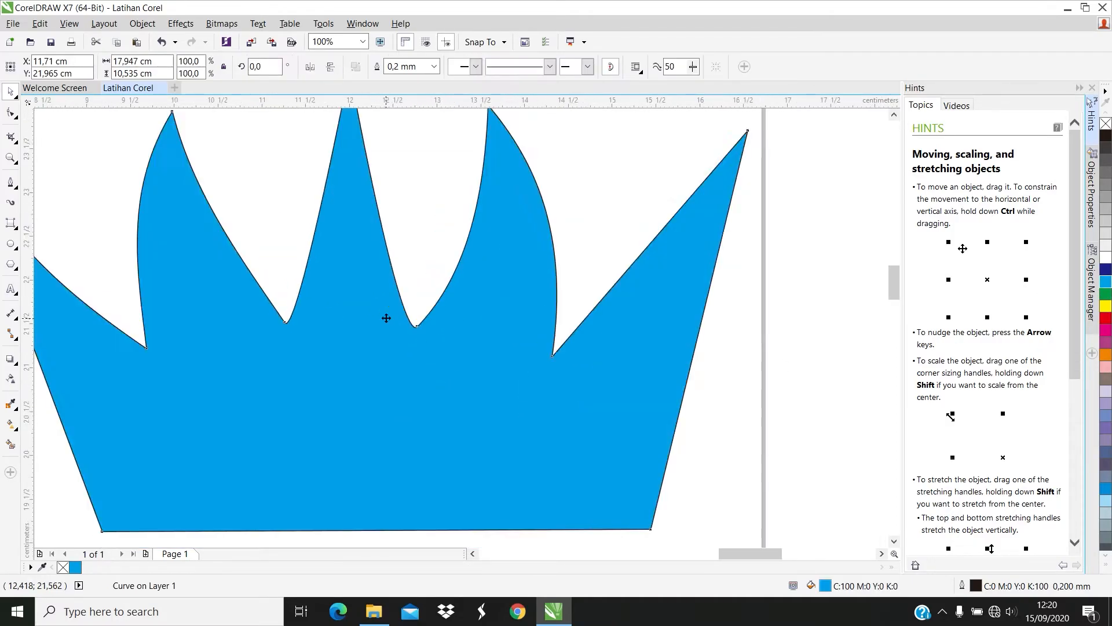
scroll(386, 314, down, 5)
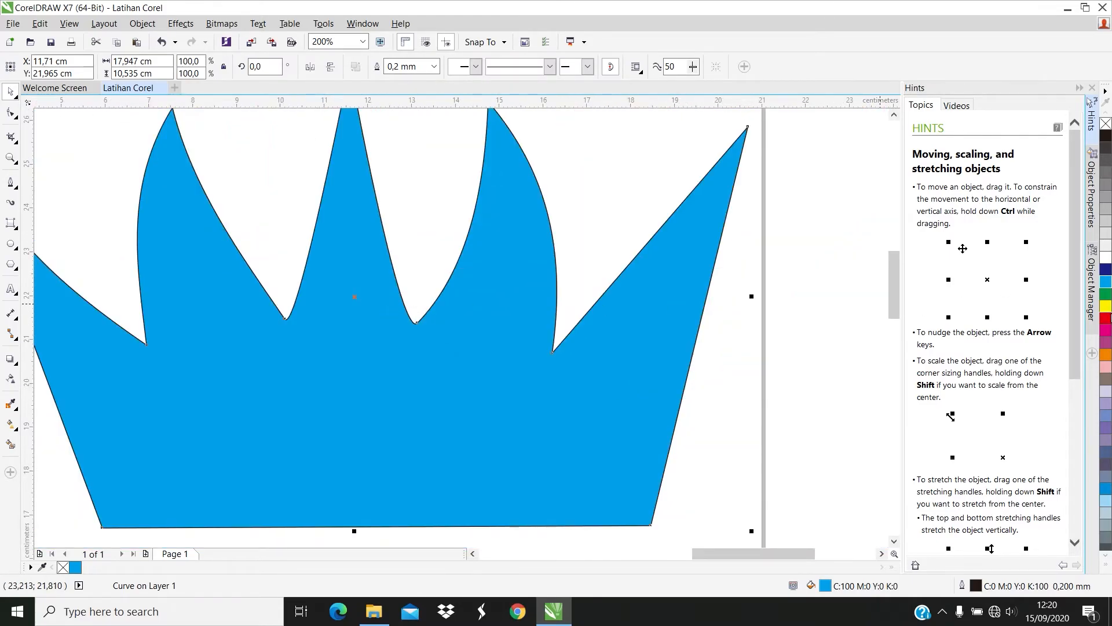
click(1106, 306)
scroll(683, 390, up, 1)
scroll(671, 347, down, 2)
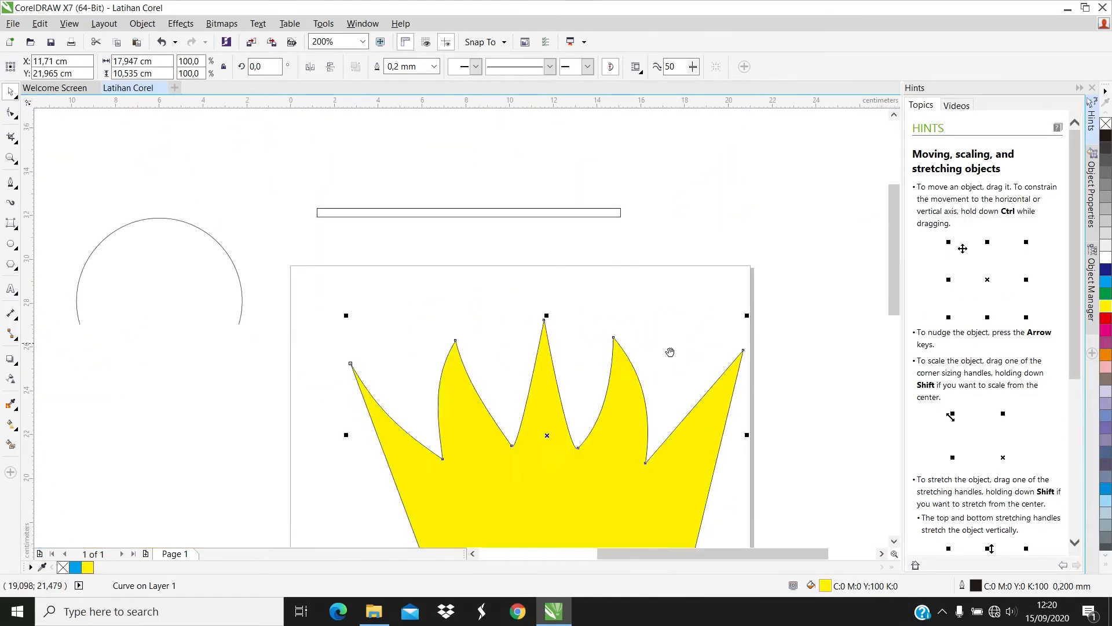
- Move the long thin rectangle onto the page just above the crown's points, centred at about X 12.9, Y 28.4 cm, and fill it red
scroll(576, 270, up, 1)
scroll(568, 243, up, 2)
click(556, 207)
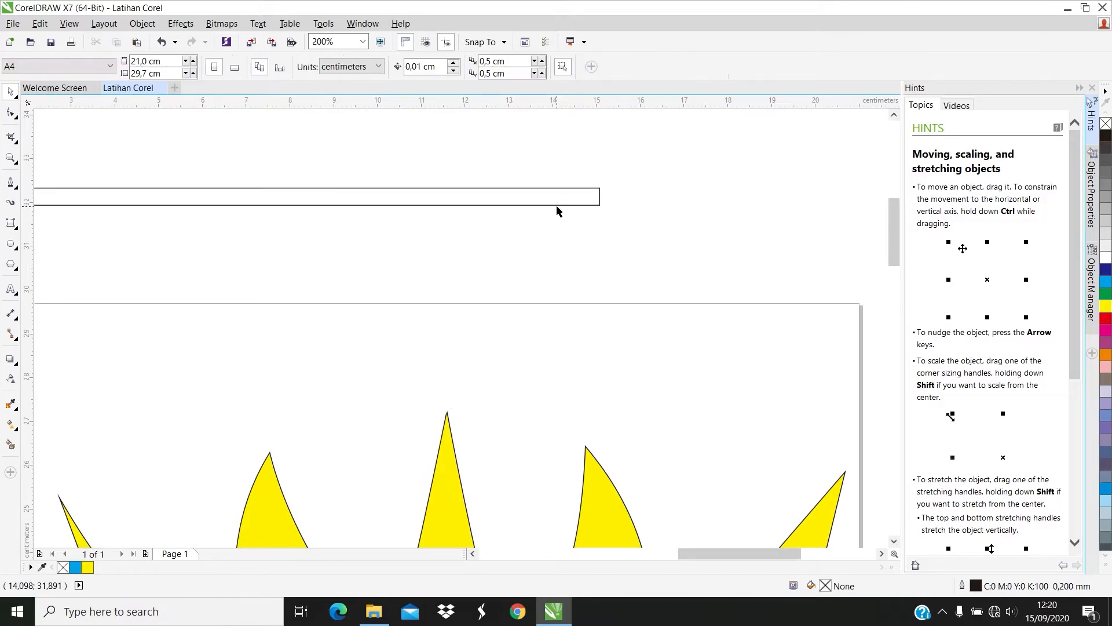
click(599, 203)
drag(599, 204, 813, 367)
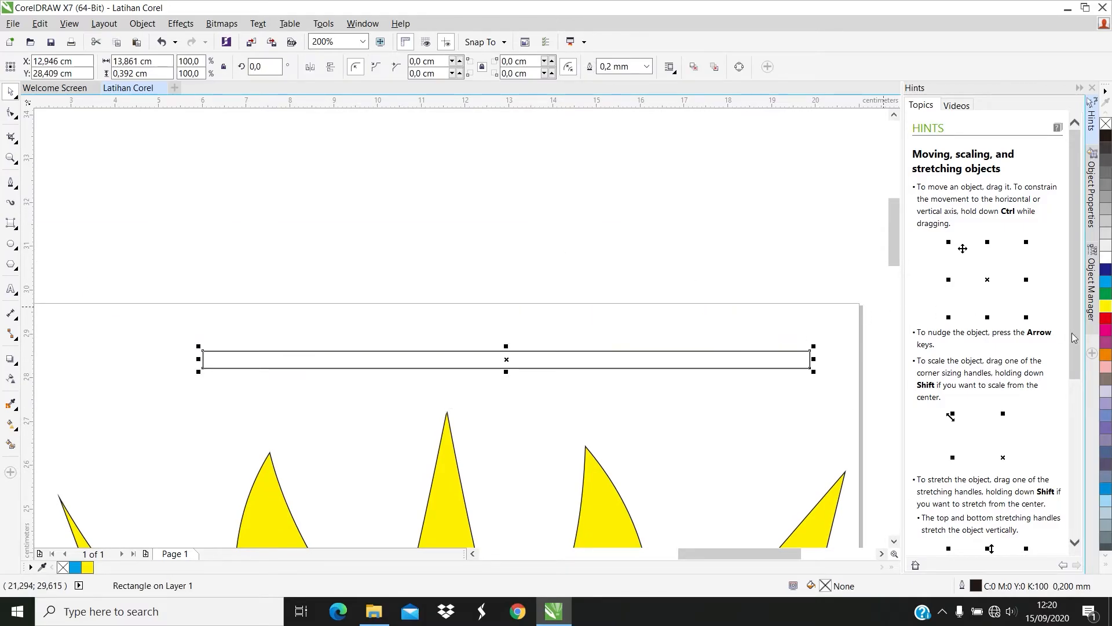
click(1106, 319)
click(437, 298)
- Try red, yellow, cyan and white on the open-bottomed arc beside the page, ending with 20% black
scroll(529, 226, down, 2)
drag(529, 226, 497, 331)
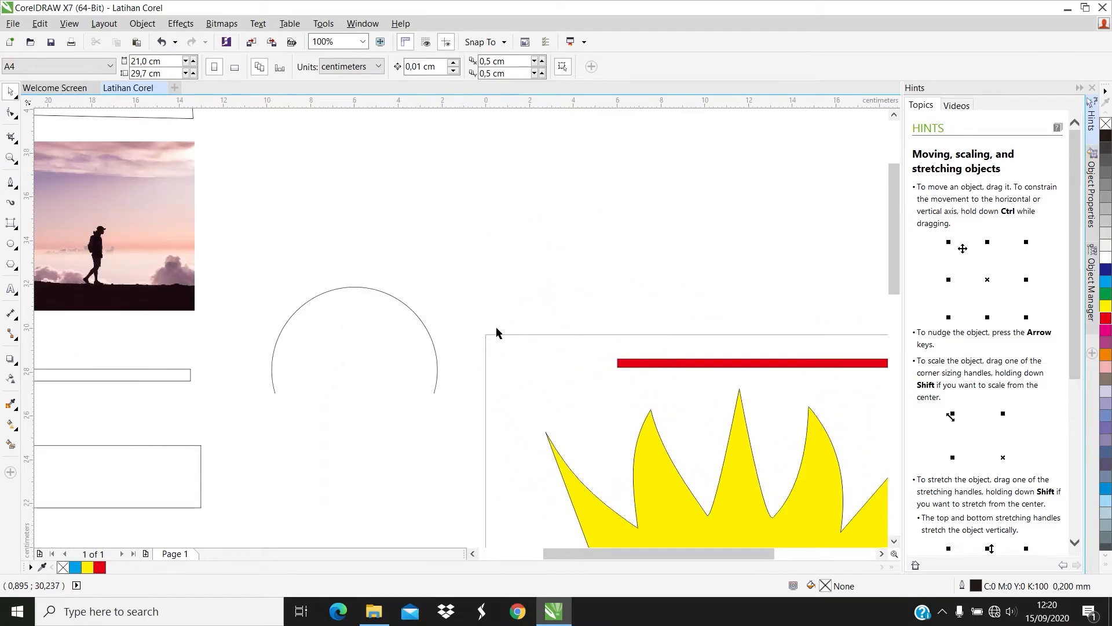
click(429, 336)
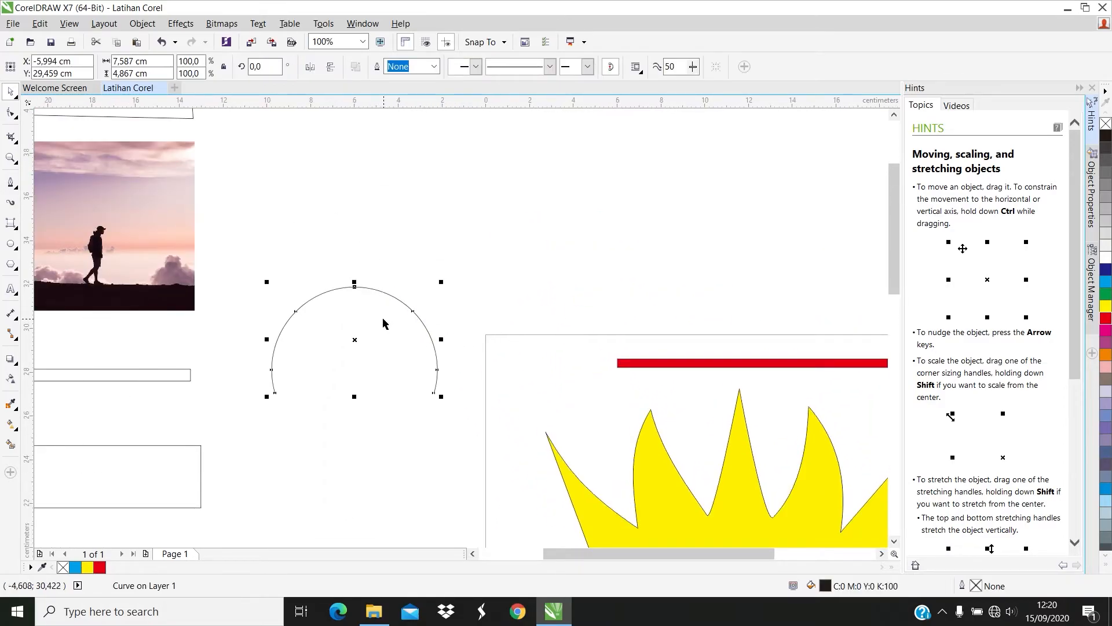
right_click(1107, 318)
right_click(1106, 306)
right_click(1107, 282)
right_click(1106, 258)
right_click(1108, 237)
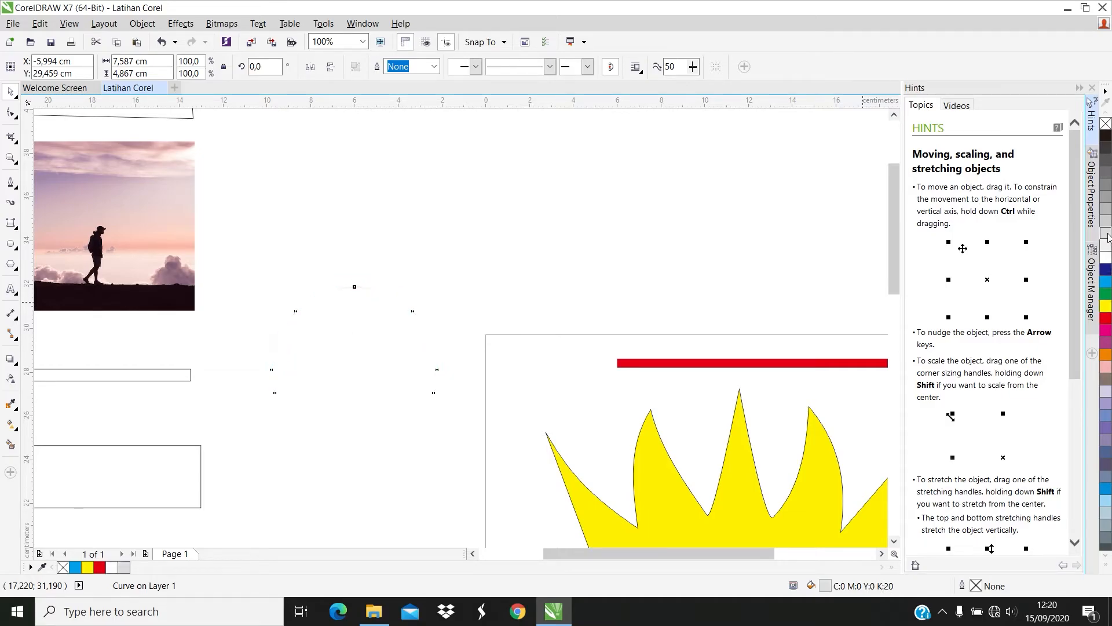
- Give the open-bottomed arc beside the page a red outline, trying yellow along the way, and check the line up close
right_click(1107, 318)
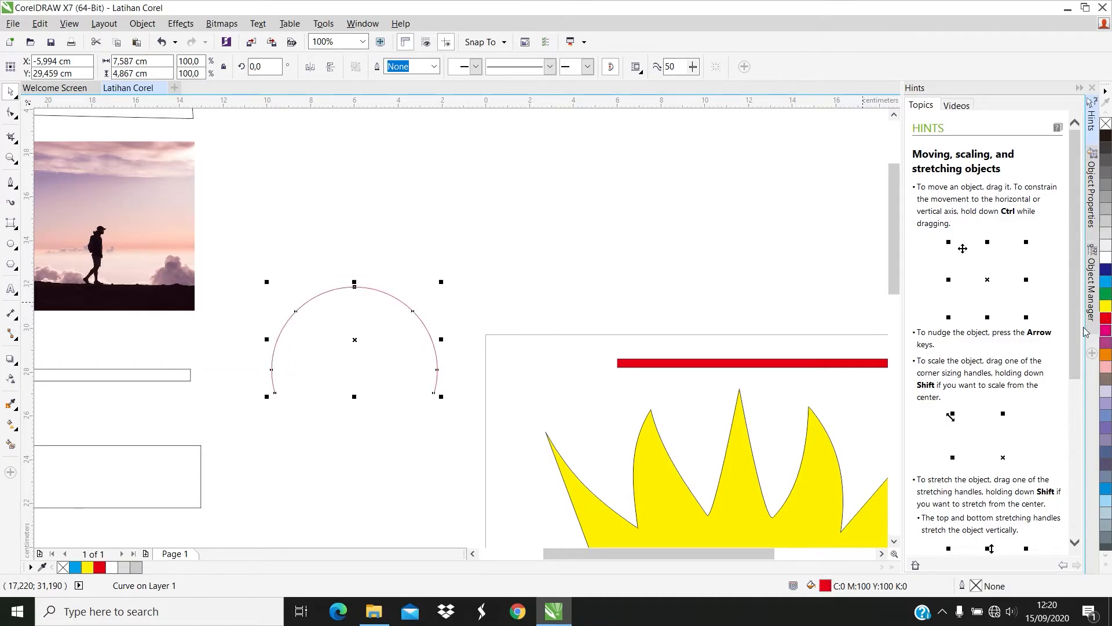
scroll(350, 289, up, 3)
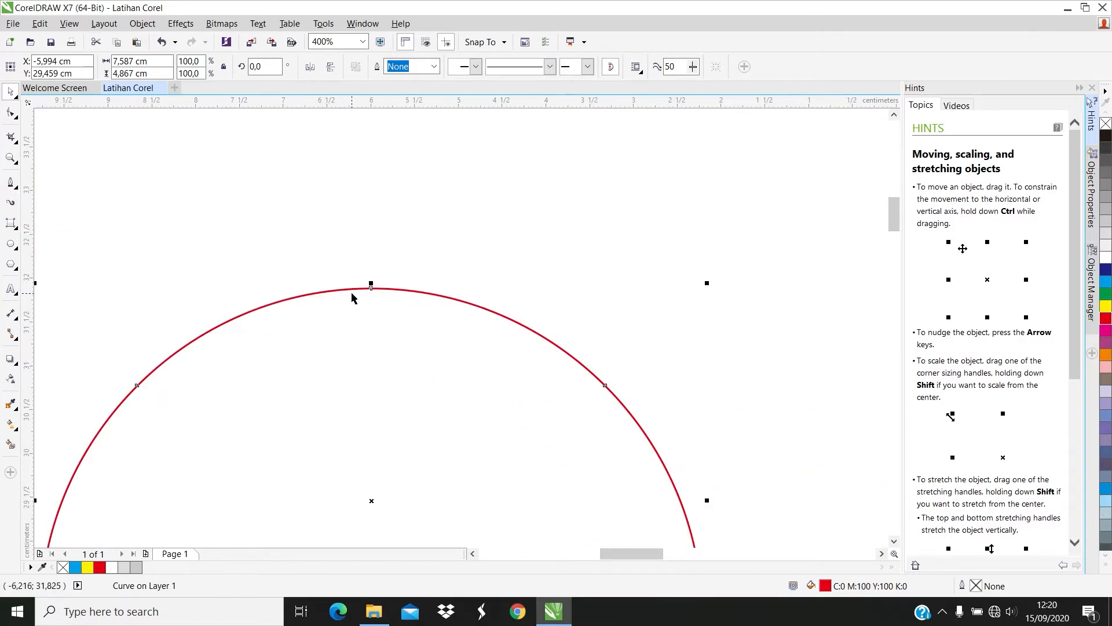
scroll(654, 327, down, 2)
right_click(1110, 308)
right_click(1108, 318)
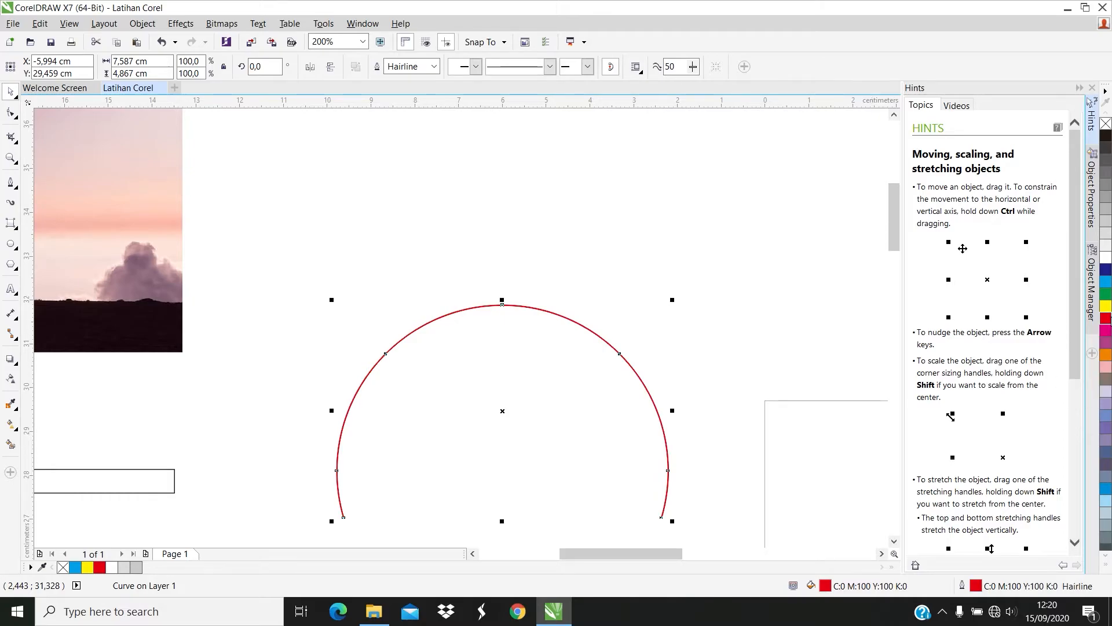
scroll(621, 304, down, 1)
click(678, 317)
drag(675, 347, 518, 243)
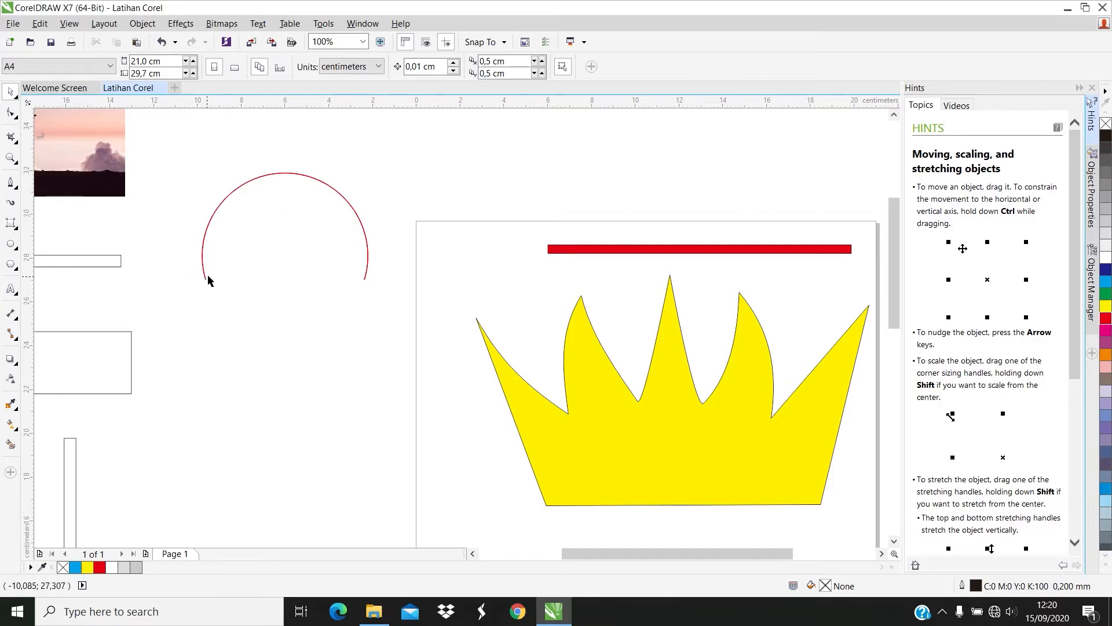
click(369, 254)
scroll(369, 254, up, 5)
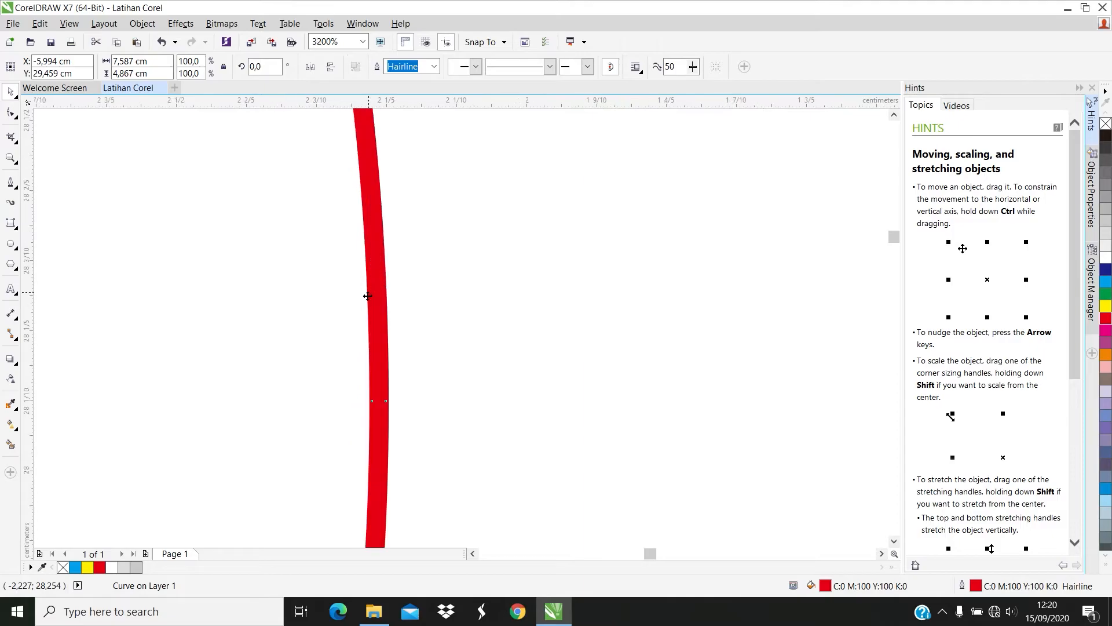
scroll(393, 298, down, 3)
click(451, 307)
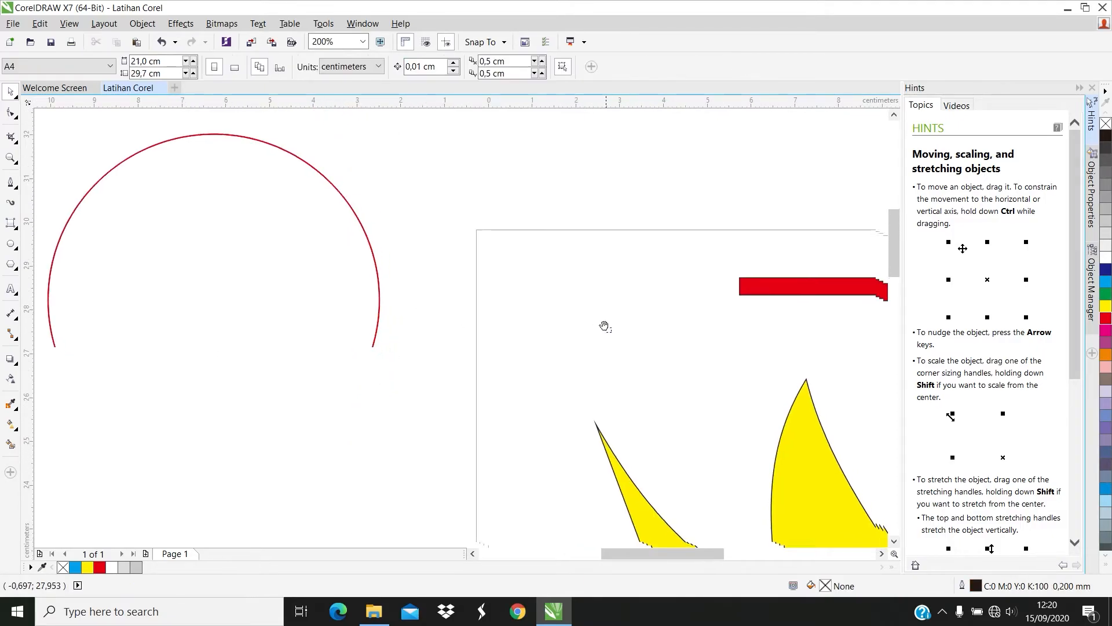
- Fill the crown with orange and change the fill to 40% black
scroll(463, 300, down, 1)
scroll(464, 300, down, 2)
scroll(375, 310, up, 4)
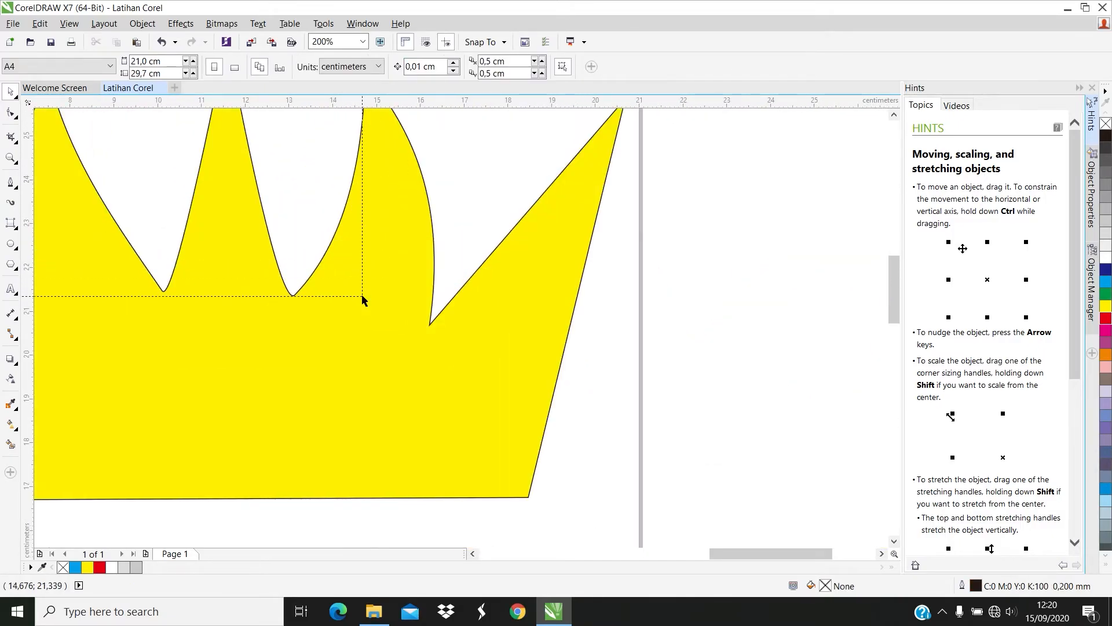
scroll(528, 418, down, 2)
click(515, 441)
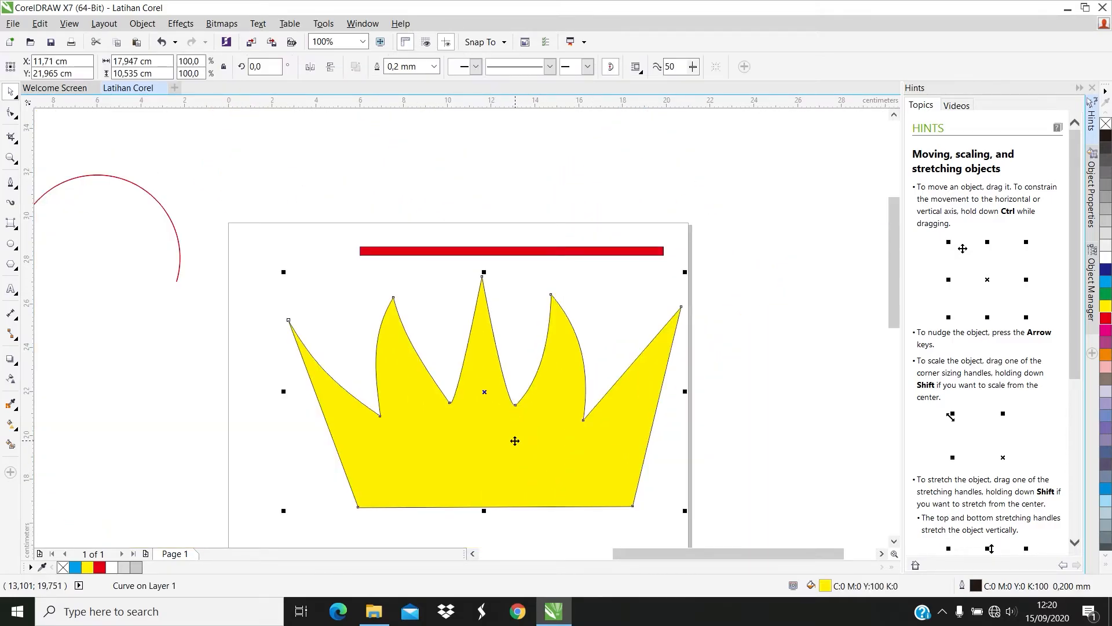
click(1106, 355)
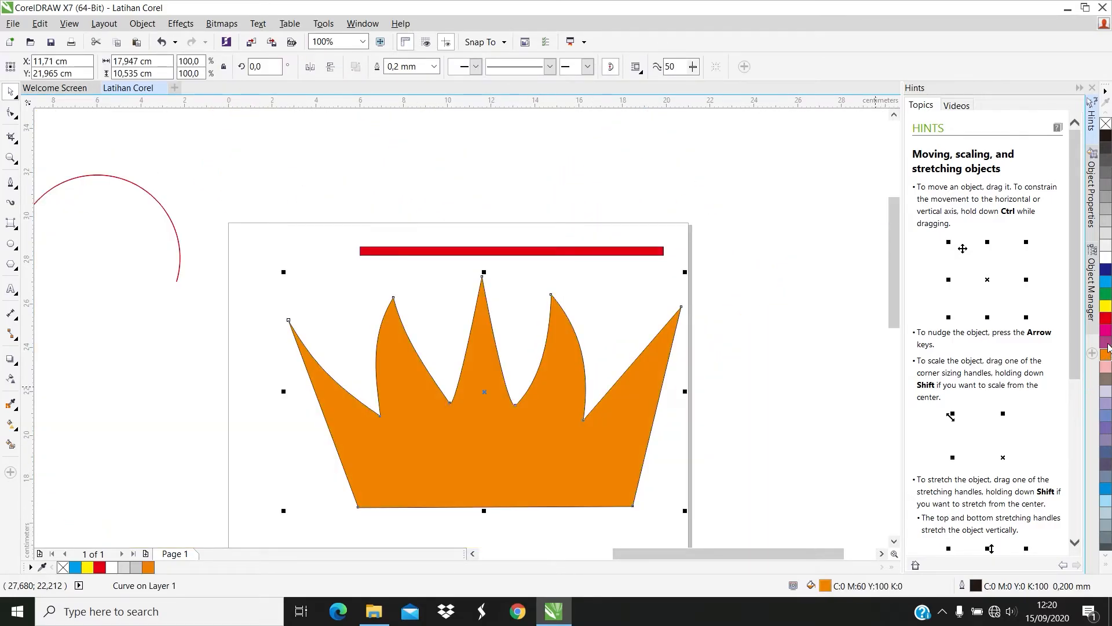
click(1106, 220)
click(753, 302)
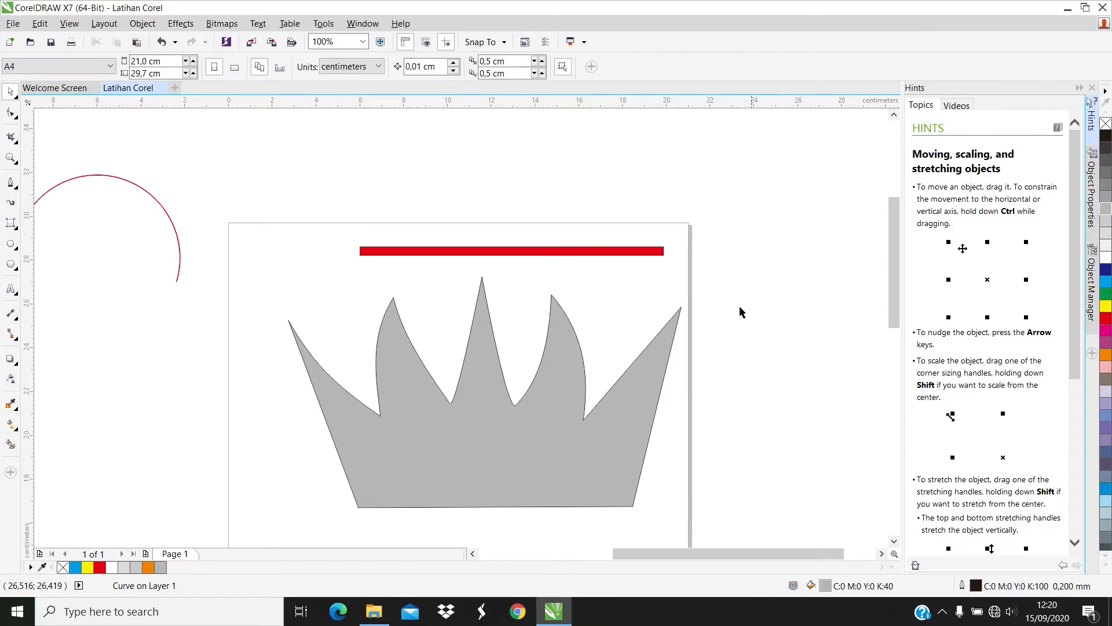
- Open the crown's fill colour for custom editing and try a near-black and a muted violet of C73 M66 Y0 K0
scroll(685, 224, down, 3)
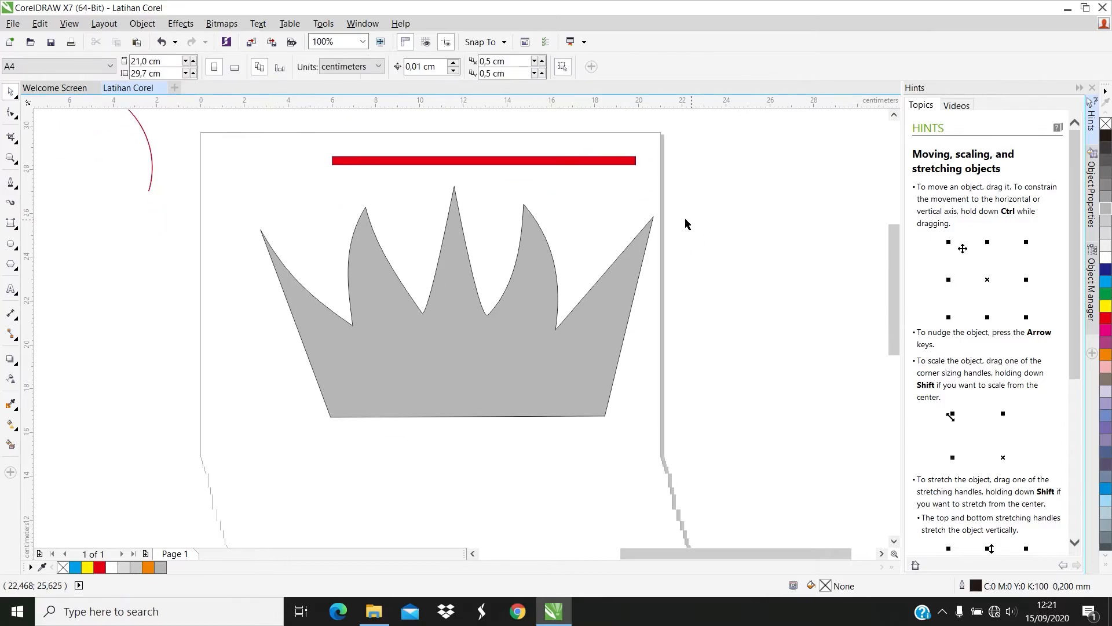
click(478, 390)
scroll(777, 300, up, 2)
click(811, 226)
click(391, 377)
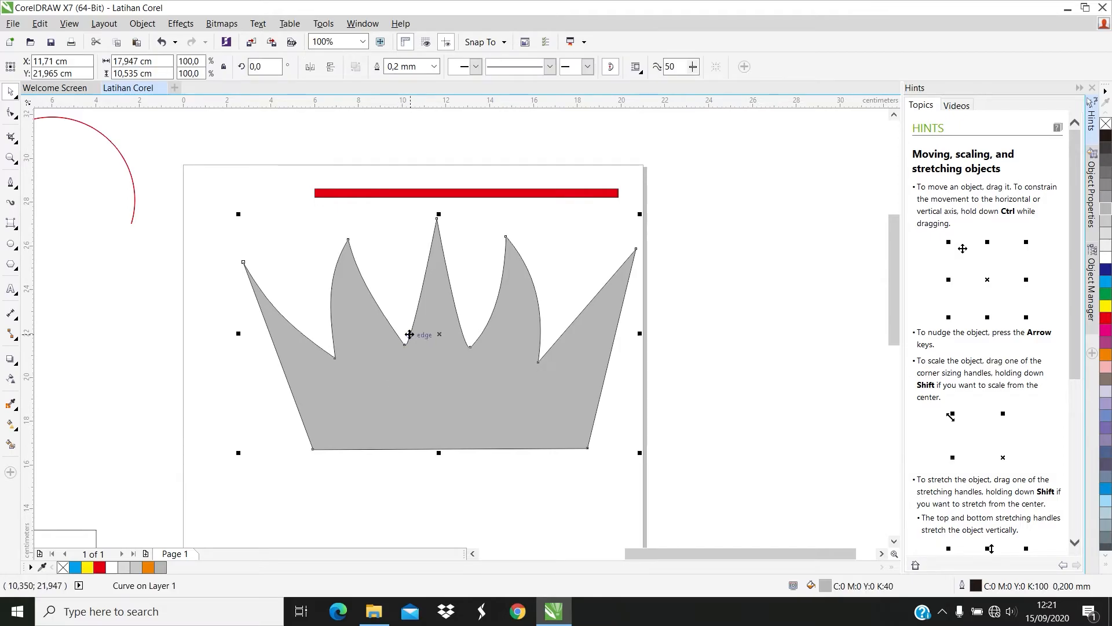
double_click(825, 585)
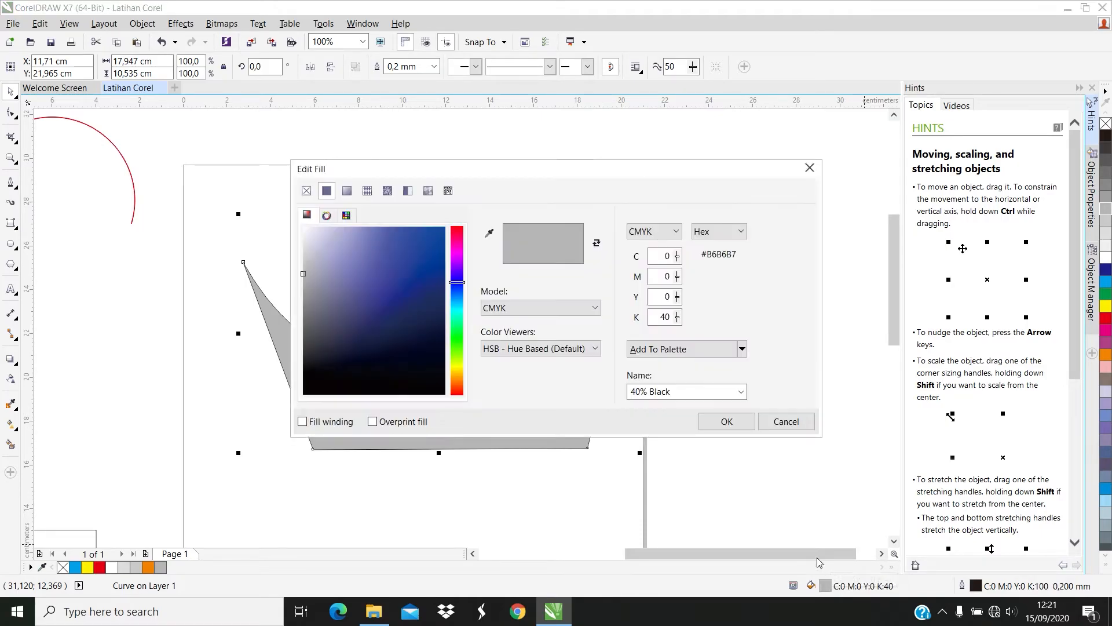
drag(479, 180, 814, 213)
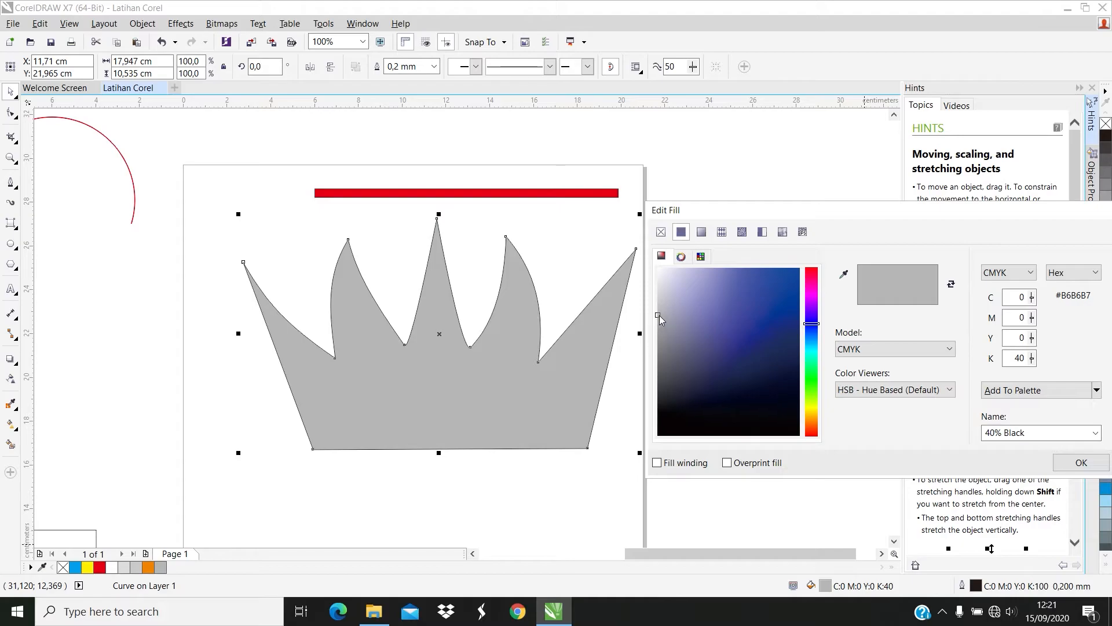
mouse_move(662, 314)
mouse_down()
mouse_move(782, 308)
mouse_move(720, 303)
mouse_move(728, 298)
mouse_move(793, 304)
mouse_move(631, 307)
mouse_move(725, 333)
mouse_move(746, 378)
mouse_move(803, 439)
mouse_up()
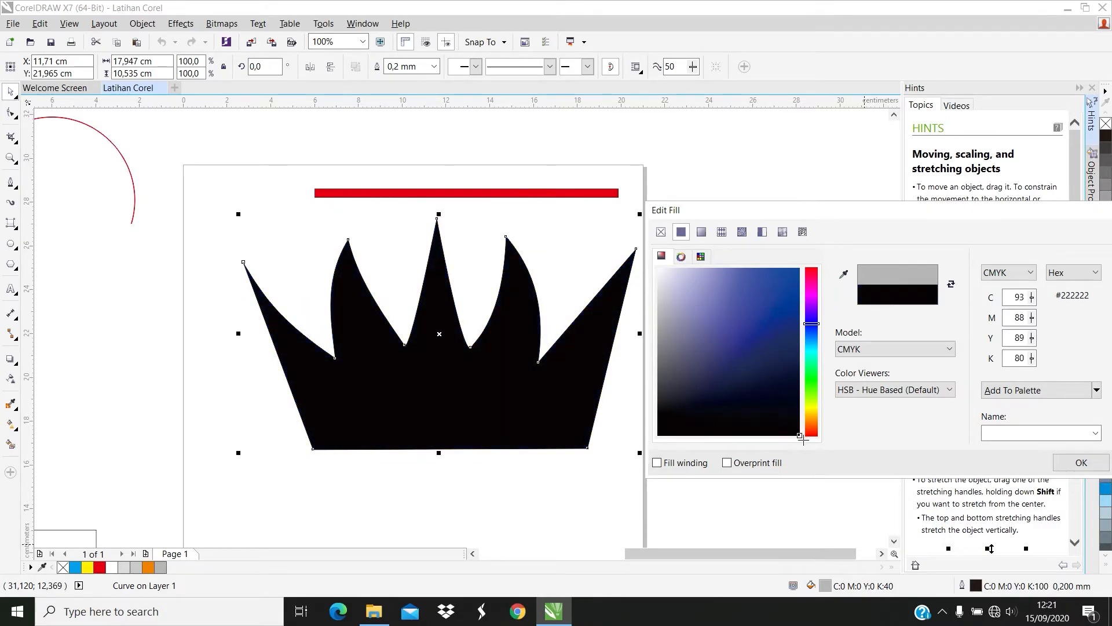
drag(794, 401, 726, 319)
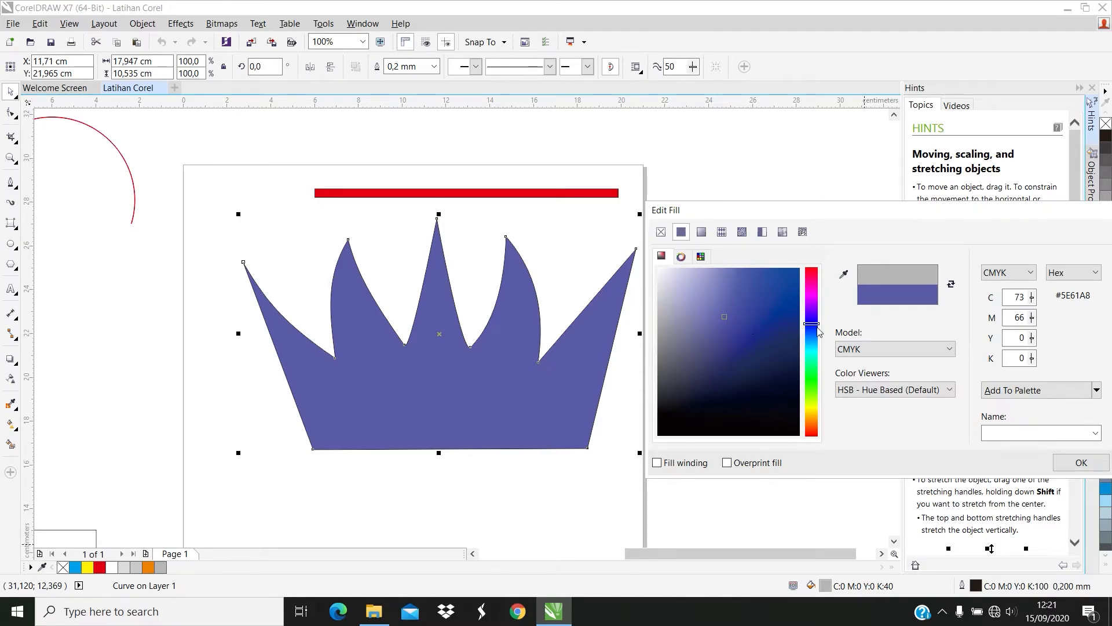
- Shift the crown's fill hue to red, try a pale pink shade, and apply pure red, C0 M100 Y100 K0
drag(814, 327, 821, 269)
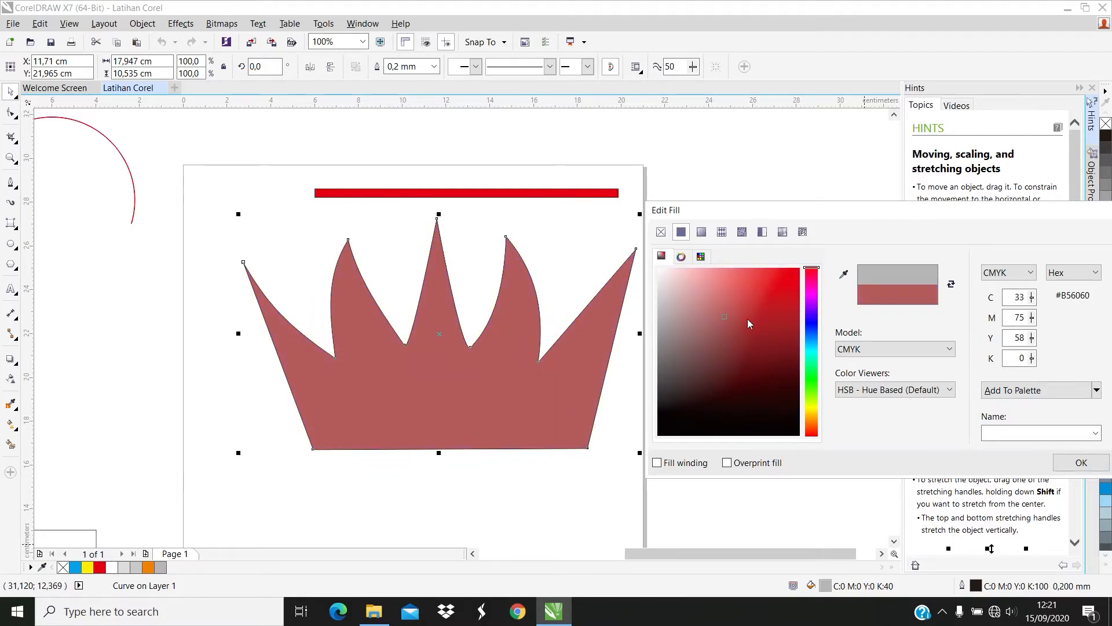
mouse_move(724, 314)
mouse_down()
mouse_move(749, 280)
mouse_move(845, 253)
mouse_up()
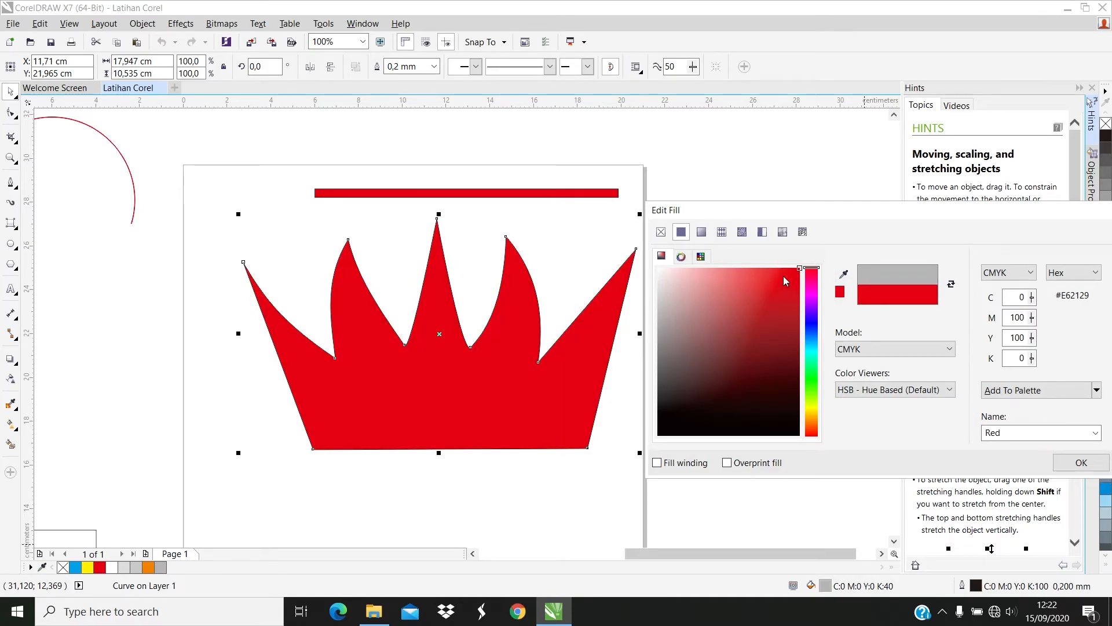
mouse_move(783, 278)
mouse_down()
mouse_move(784, 297)
mouse_move(756, 318)
mouse_move(695, 316)
mouse_move(707, 288)
mouse_up()
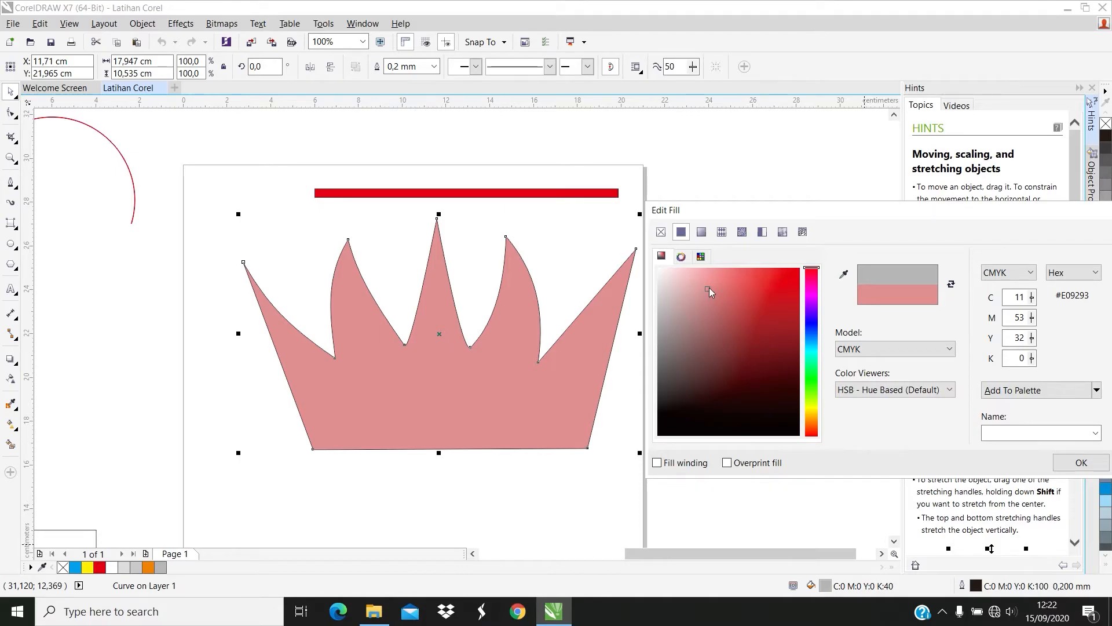
mouse_move(705, 288)
mouse_down()
mouse_move(720, 325)
mouse_move(759, 296)
mouse_move(665, 367)
mouse_move(764, 357)
mouse_move(686, 304)
mouse_move(754, 345)
mouse_move(721, 306)
mouse_move(721, 391)
mouse_move(686, 342)
mouse_move(690, 317)
mouse_move(708, 300)
mouse_move(719, 428)
mouse_move(800, 269)
mouse_up()
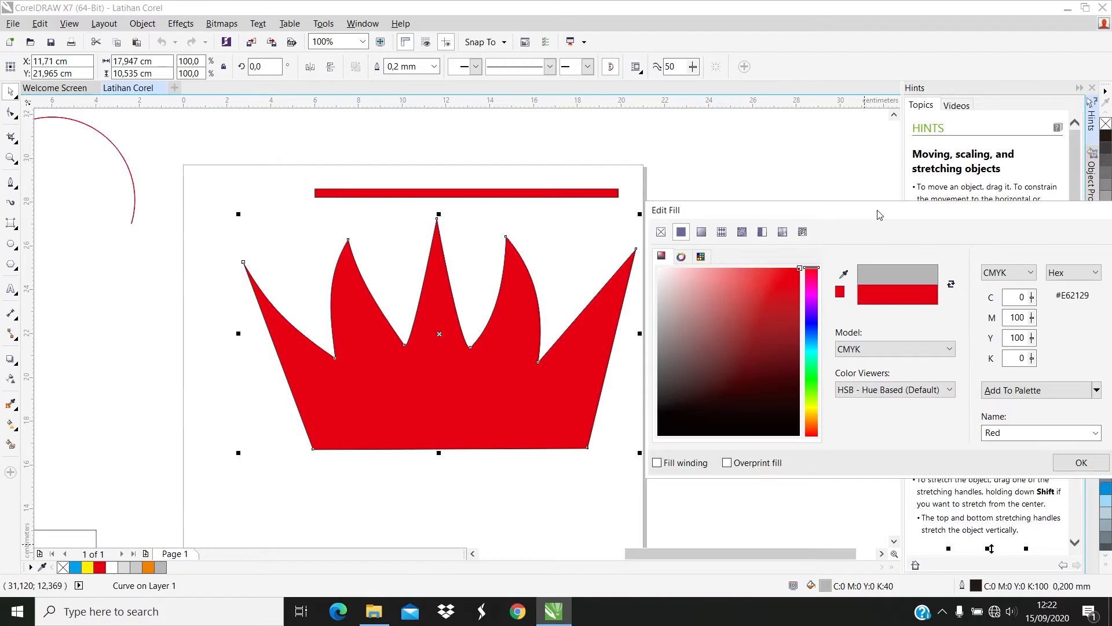
drag(879, 215, 542, 175)
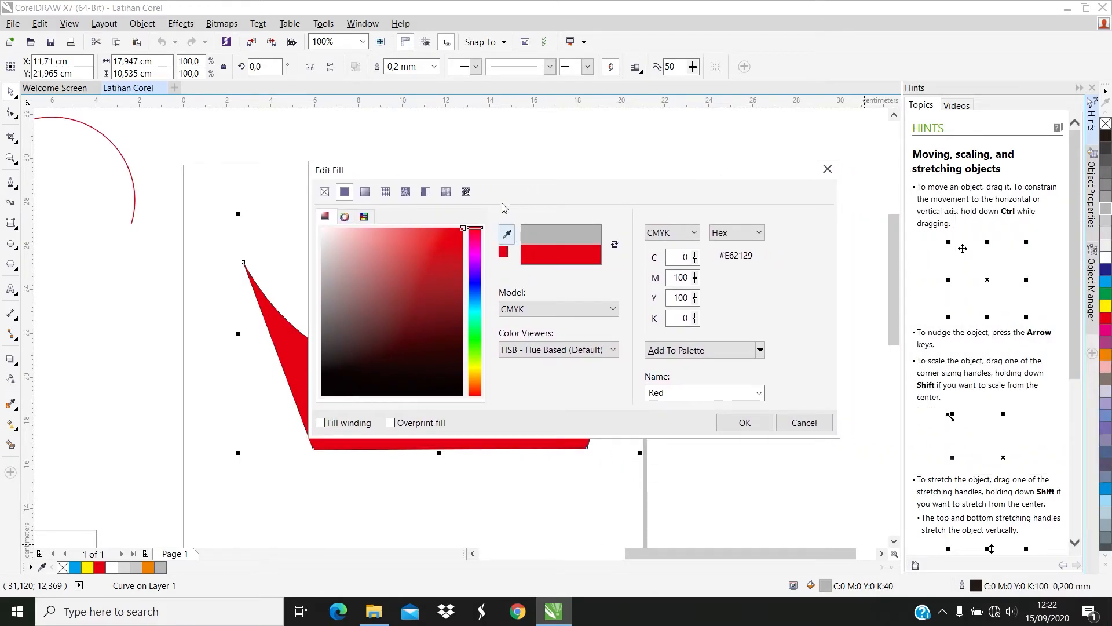
drag(511, 176, 749, 217)
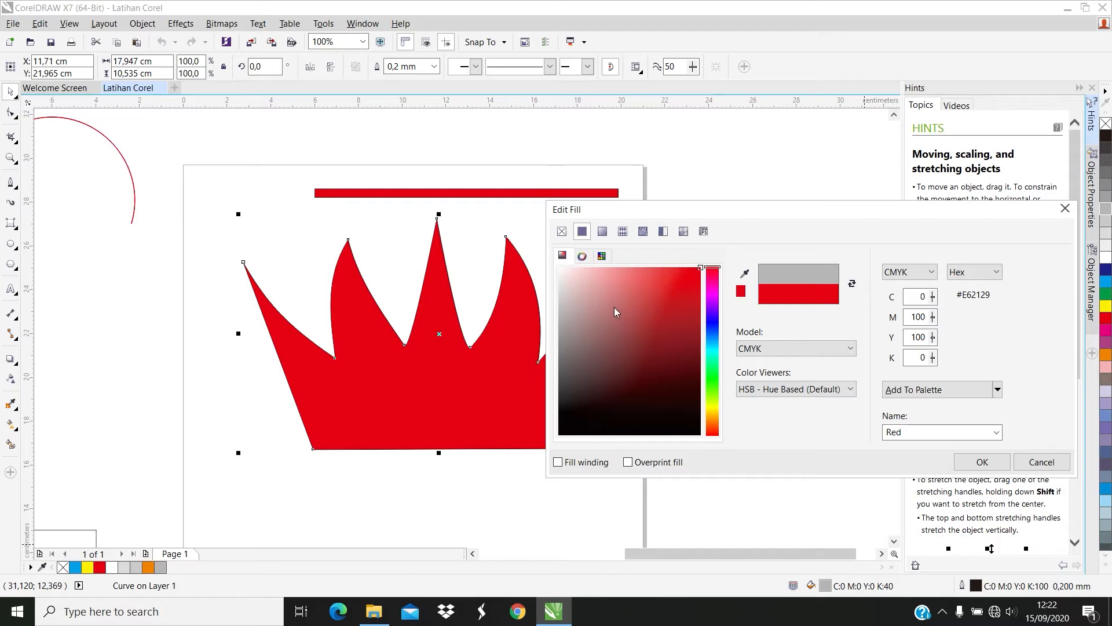
click(973, 462)
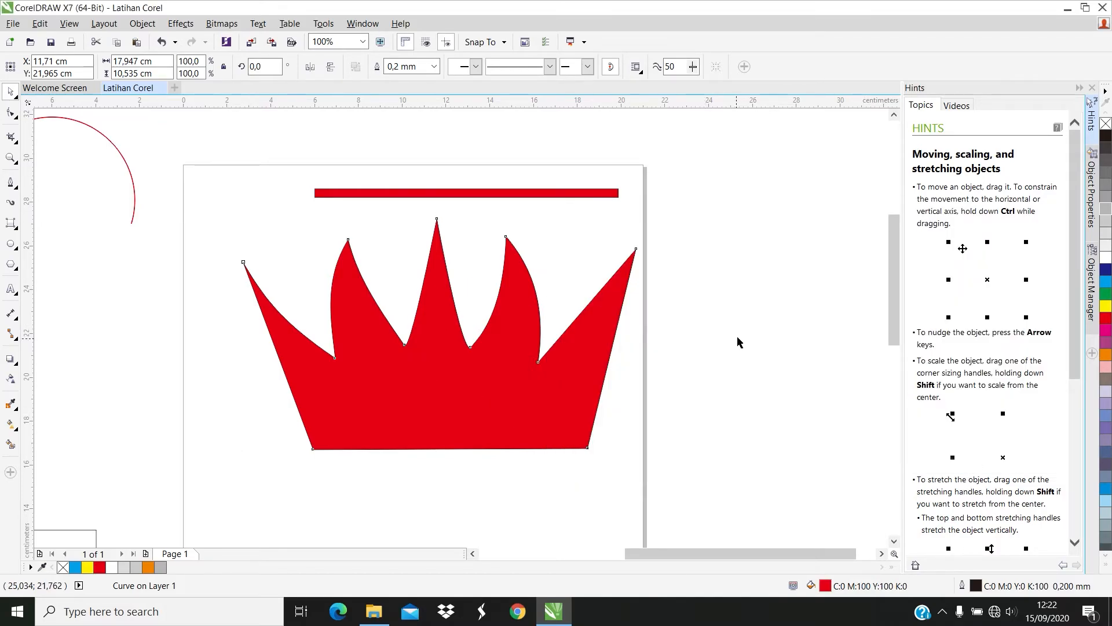
click(539, 278)
scroll(539, 279, left, 2)
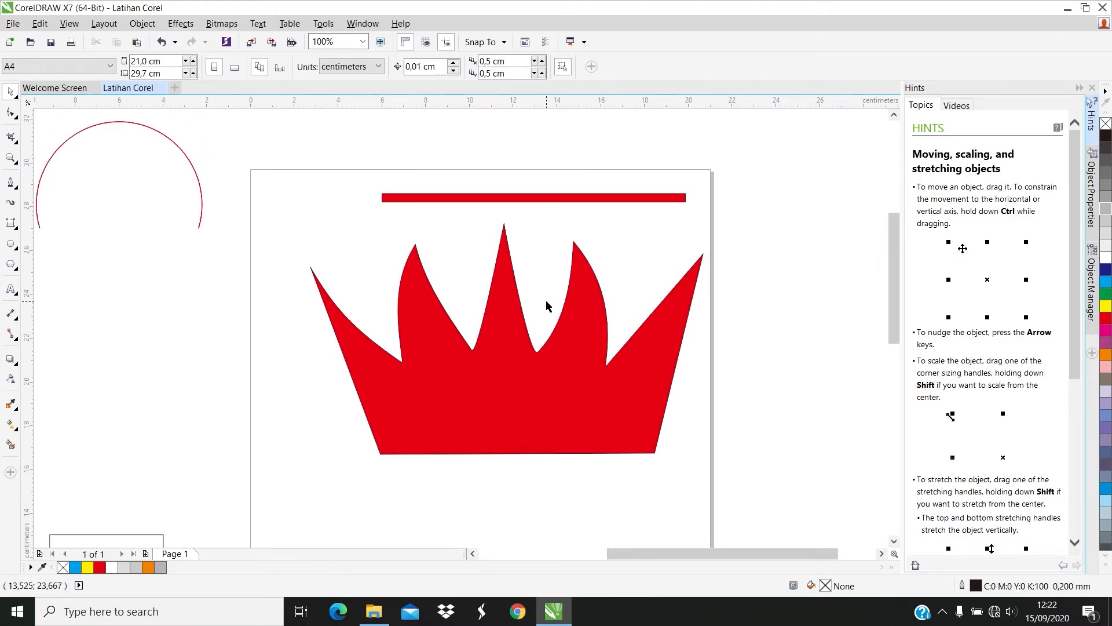
click(330, 328)
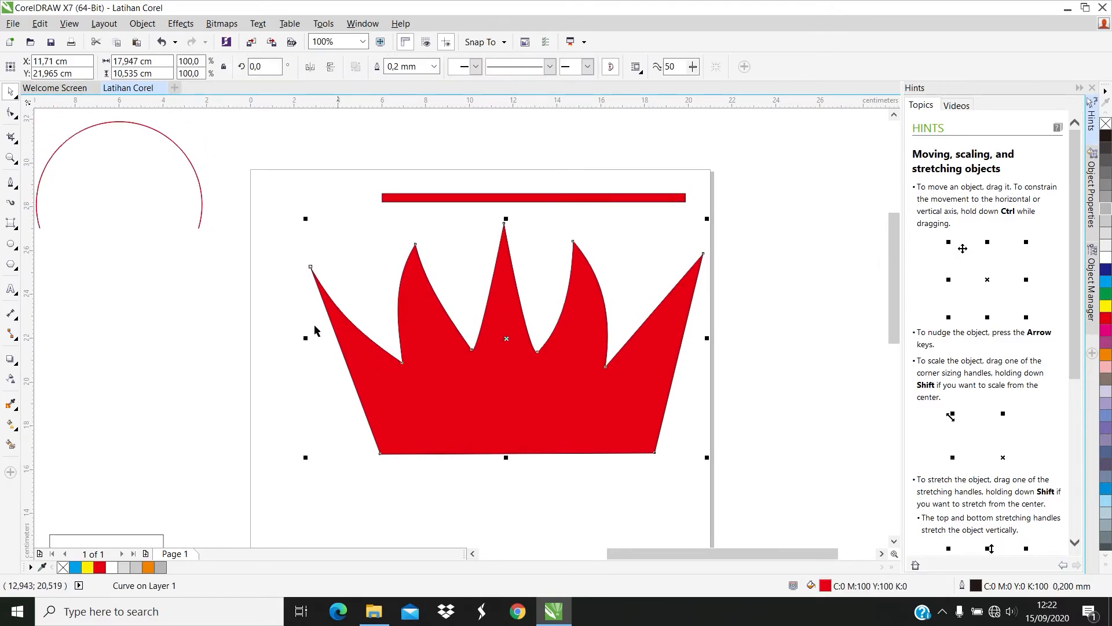
click(199, 380)
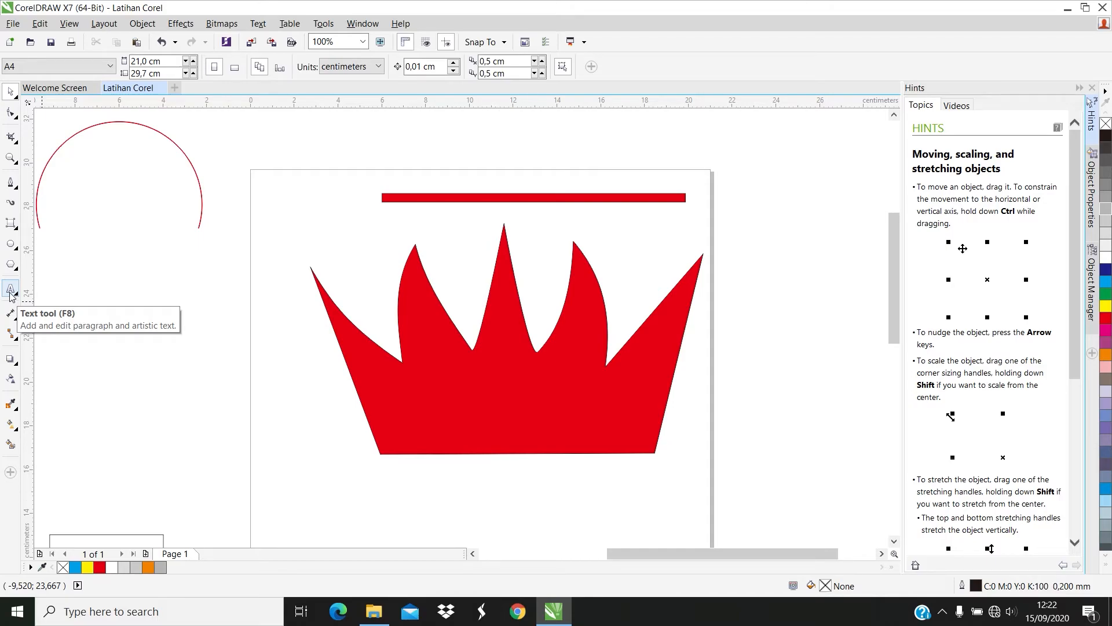
- Add the artistic text "Bagus Banget" beside the page and move it onto the crown's base, centred at about X 12.3, Y 18.3 cm
click(11, 292)
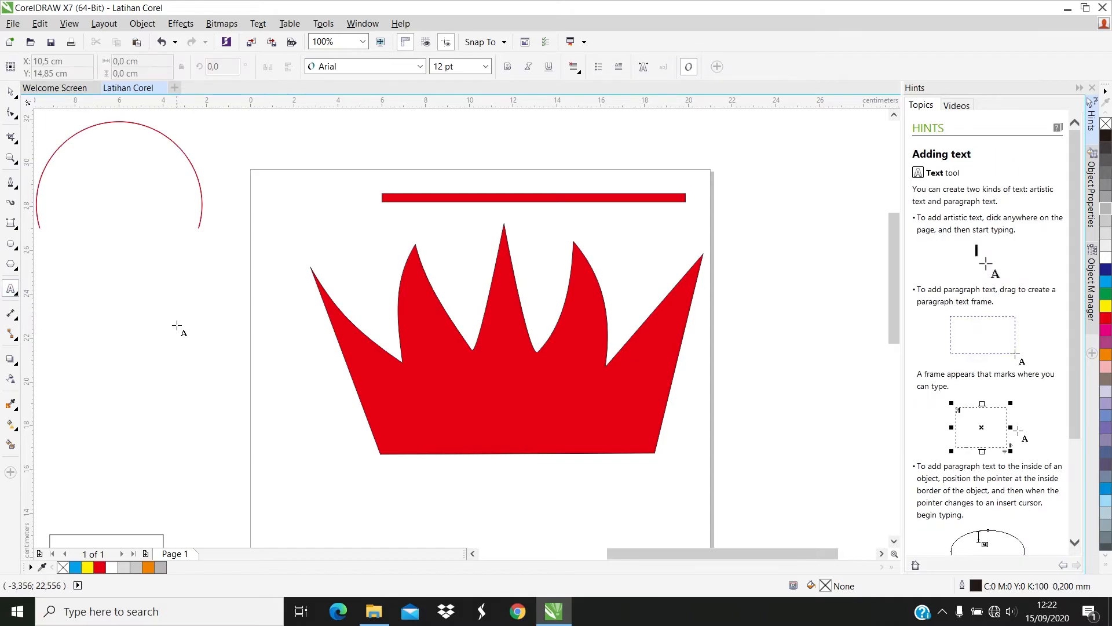
click(127, 412)
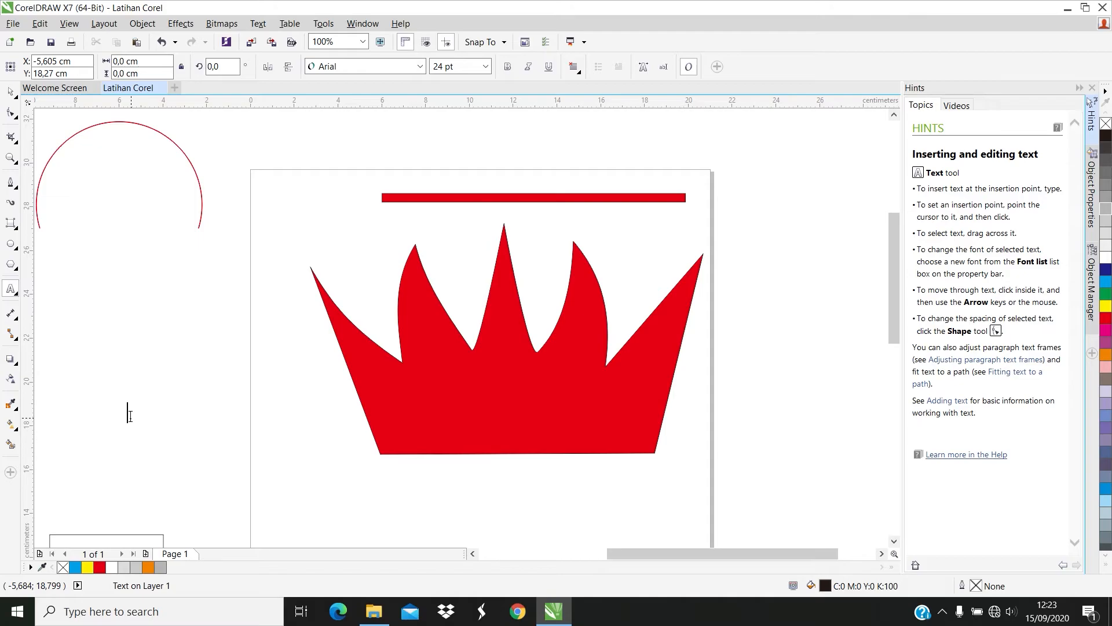
text(Bagus Banget)
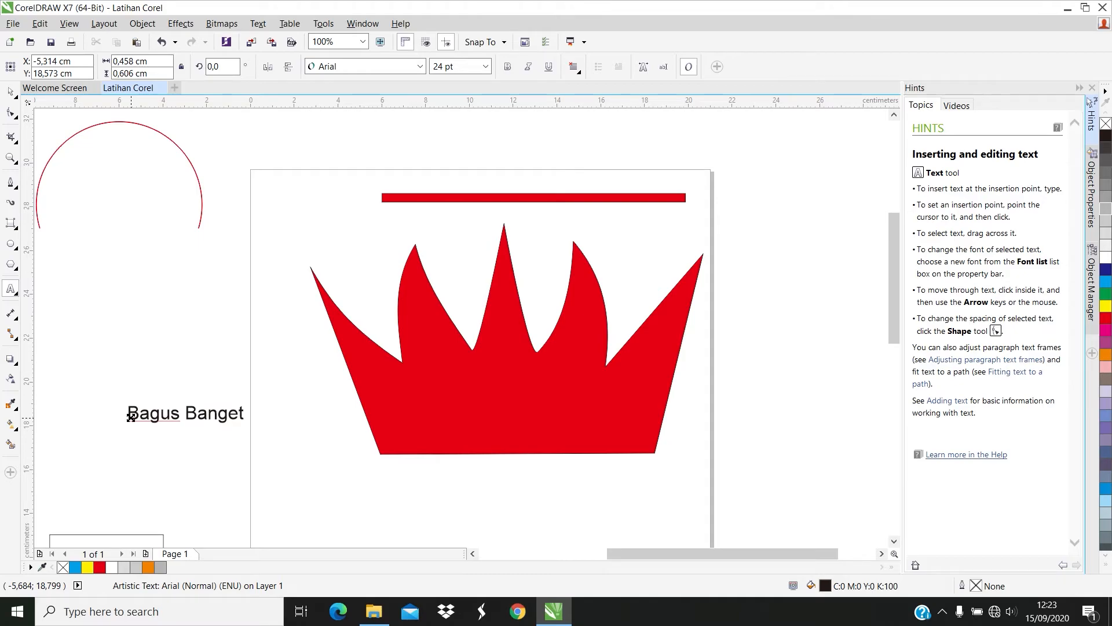
click(131, 416)
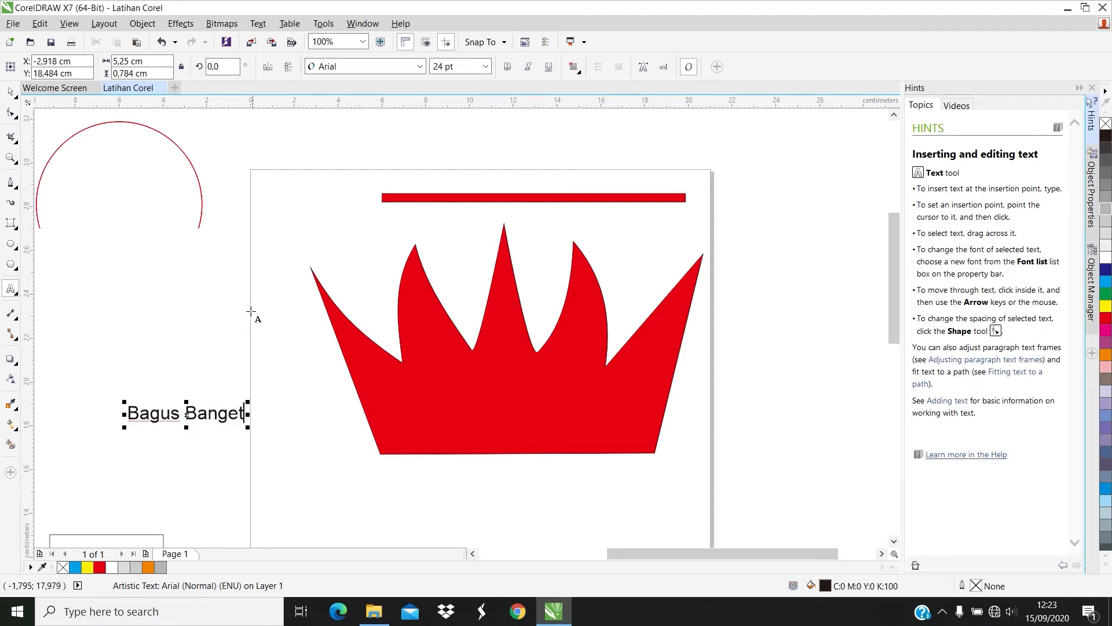
click(10, 93)
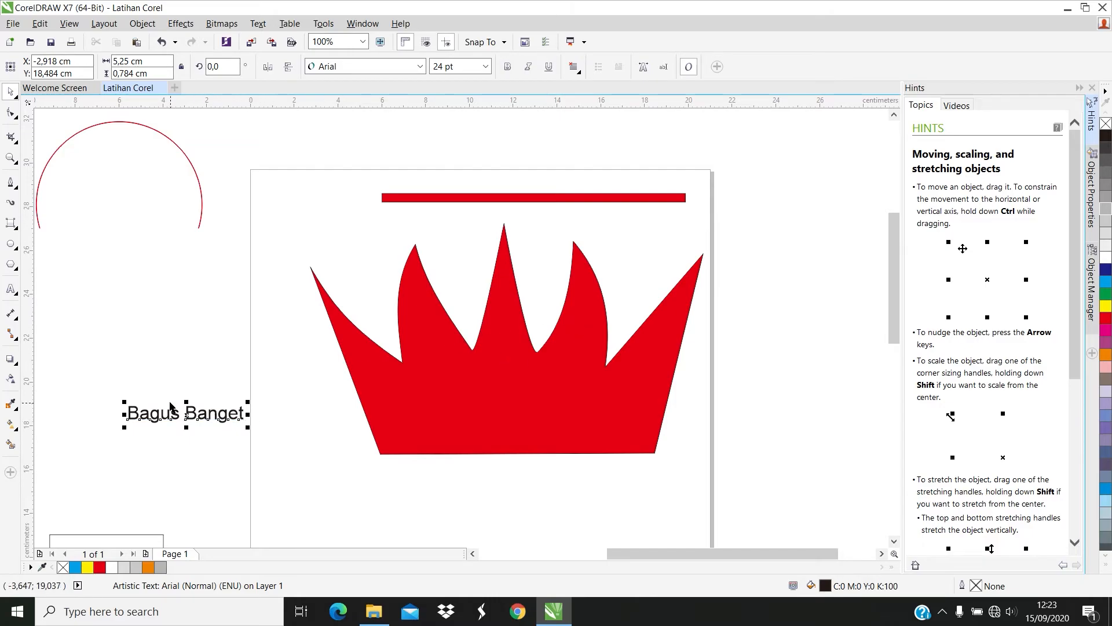
drag(198, 413, 507, 431)
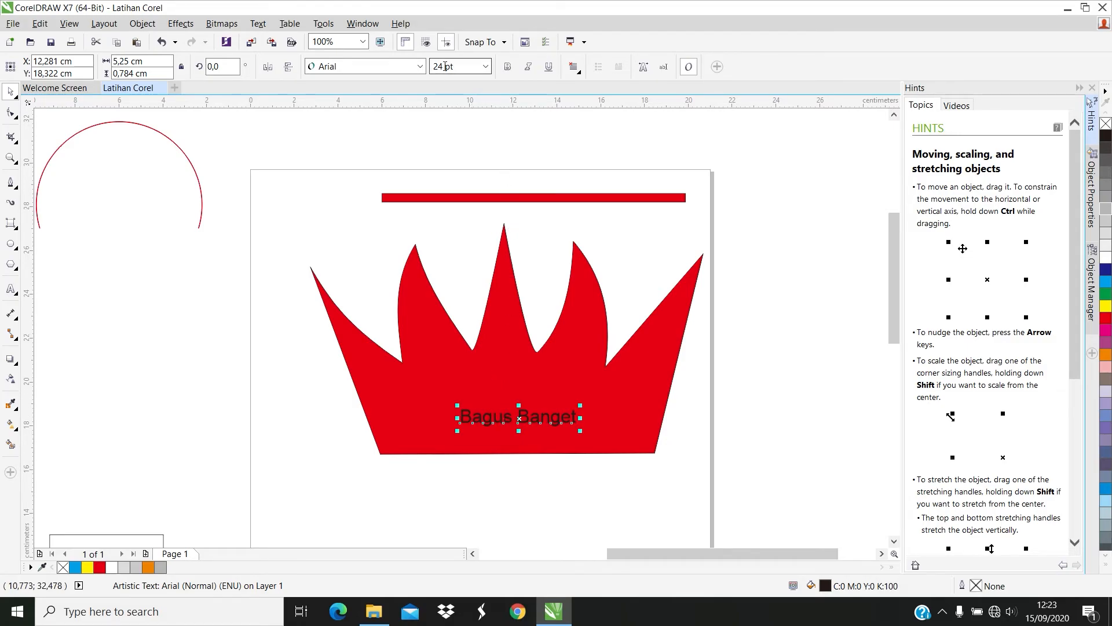
- Set the "Bagus Banget" text to 48 pt and reposition it across the crown's base, centred at about X 12.2, Y 18.2 cm
click(484, 68)
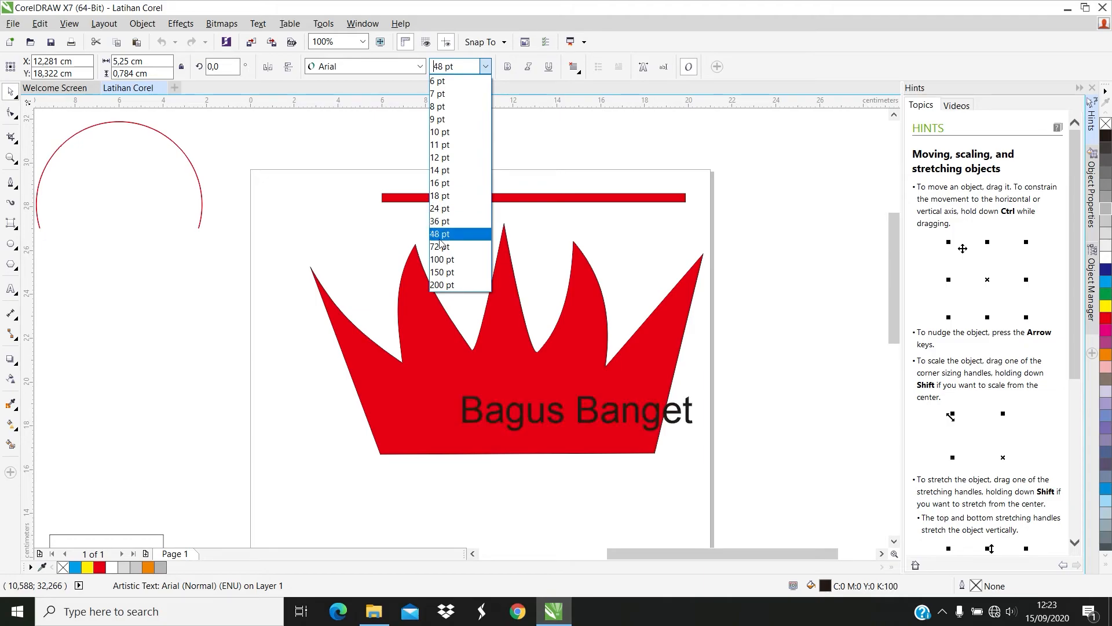
click(440, 238)
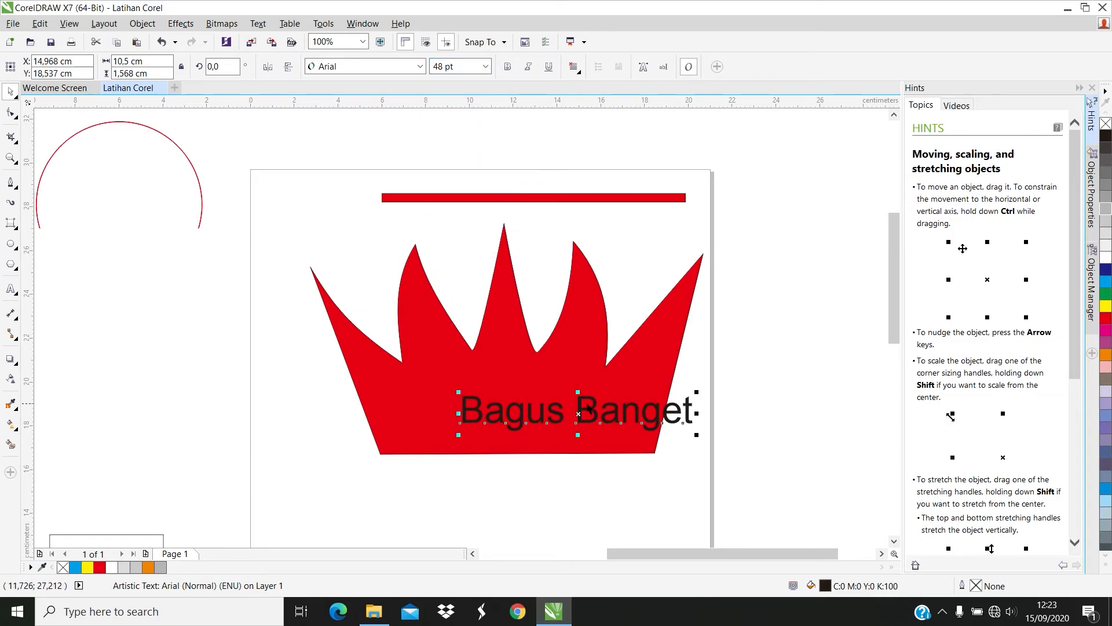
drag(555, 414, 496, 423)
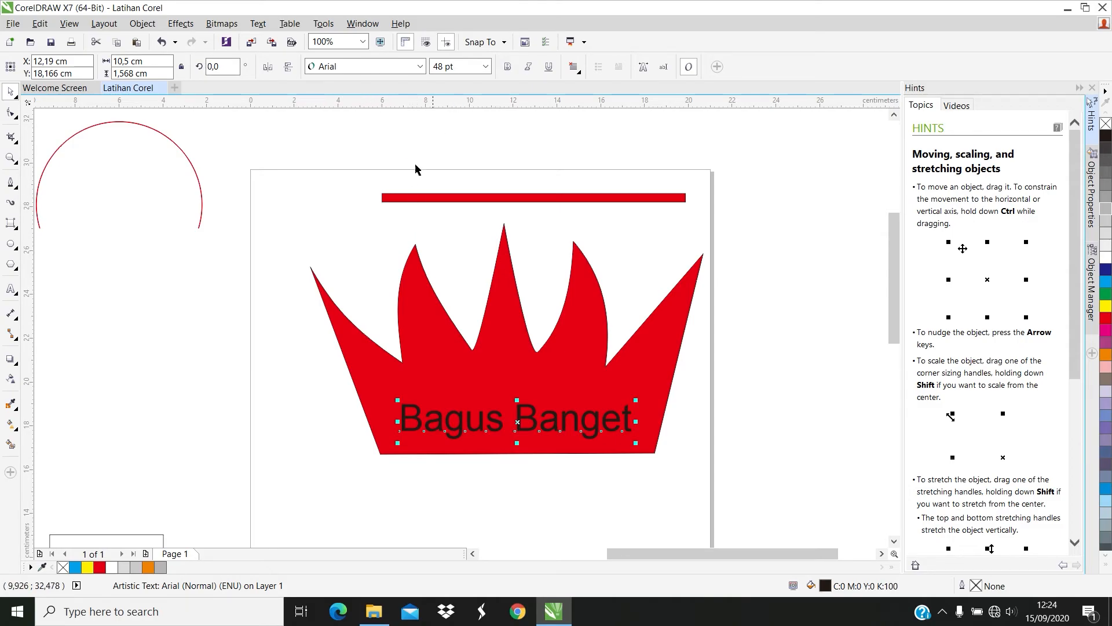
- Set the "Bagus Banget" text in Bernard MT Condensed and move it up the crown, centred at about X 8.9, Y 20.2 cm
click(322, 73)
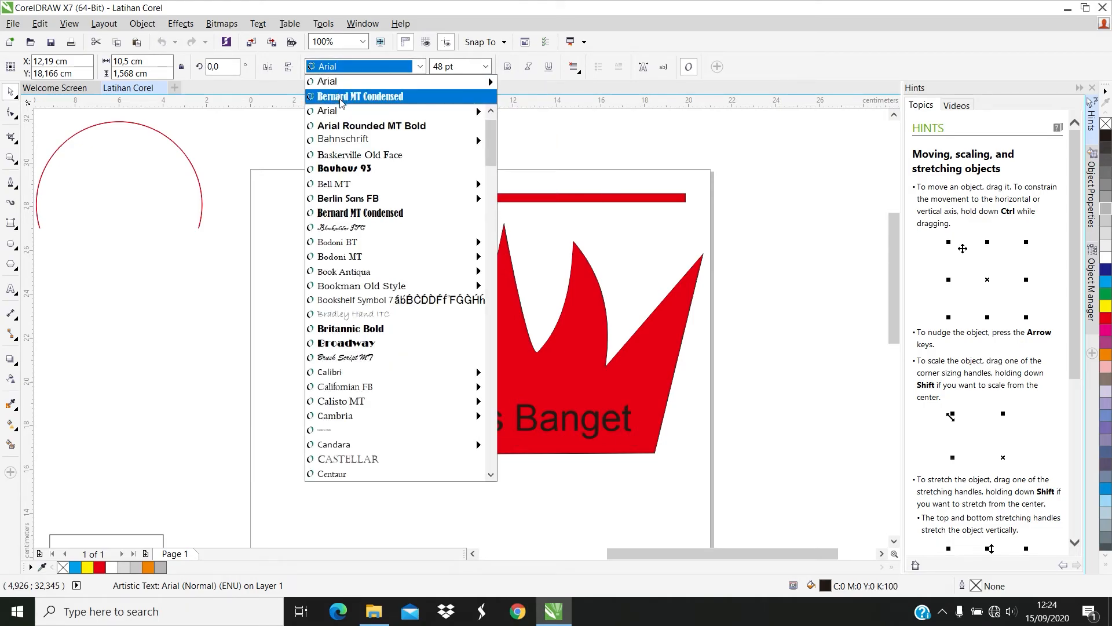
mouse_move(347, 110)
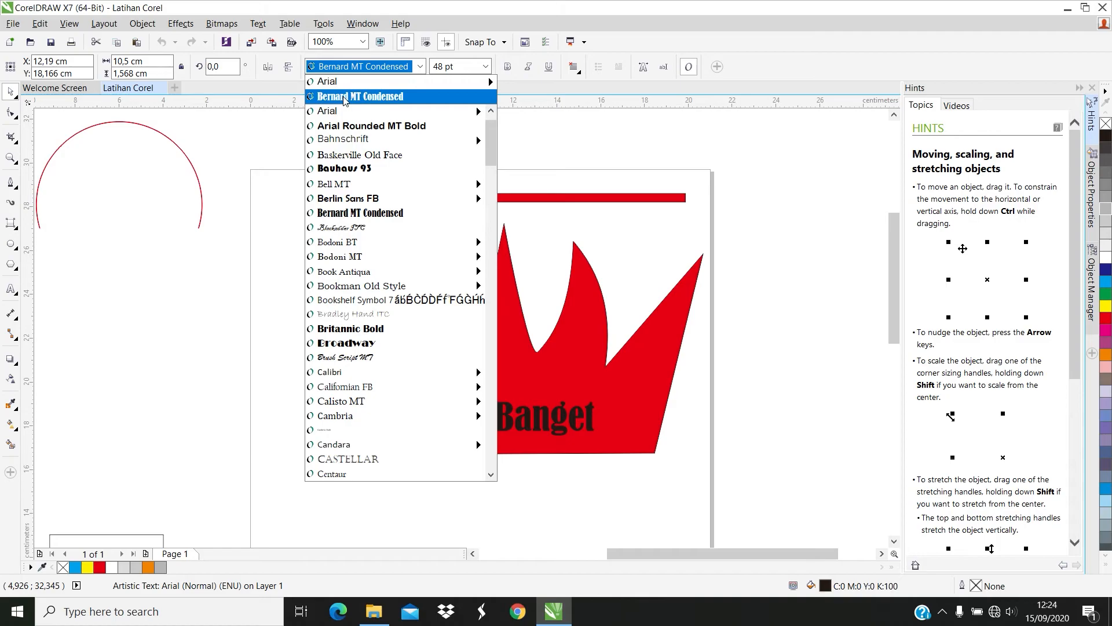
click(345, 97)
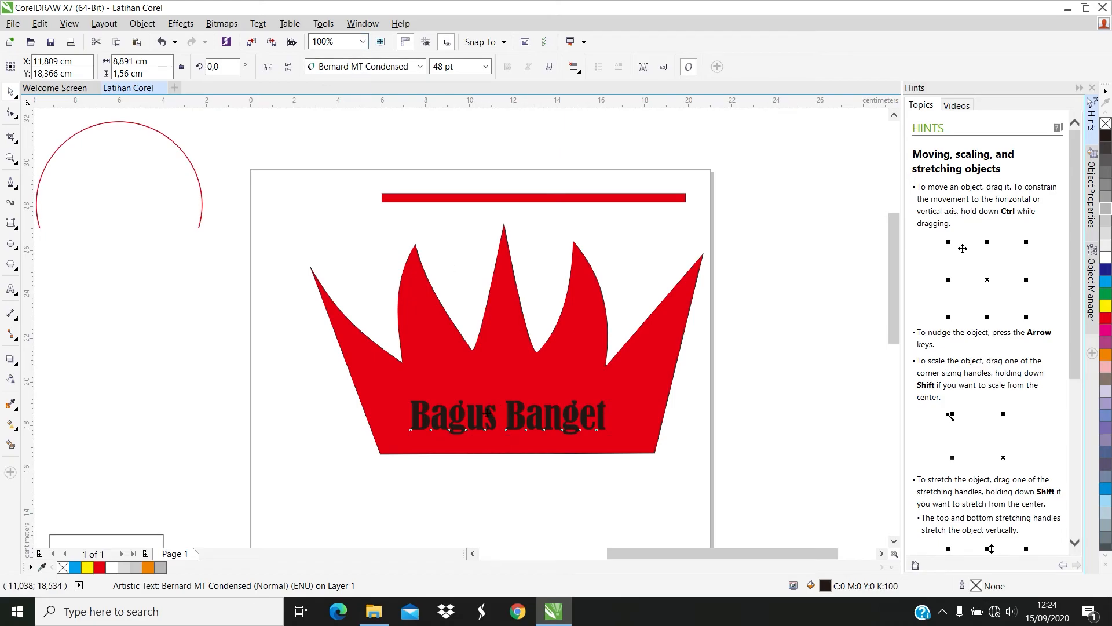
drag(493, 409, 431, 369)
- Preview Bahnschrift, keep Bernard MT Condensed for the text, and move it beside the crown's far right spike, centred at about X 22.9, Y 26.6 cm
click(420, 66)
mouse_move(433, 410)
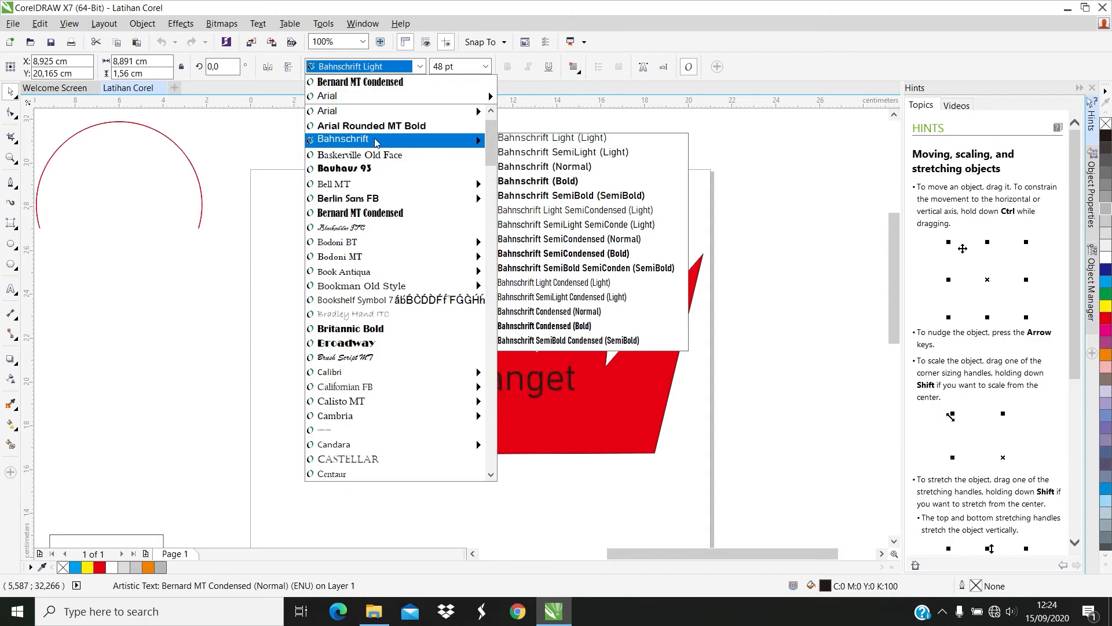
click(382, 82)
drag(533, 358, 797, 233)
click(491, 373)
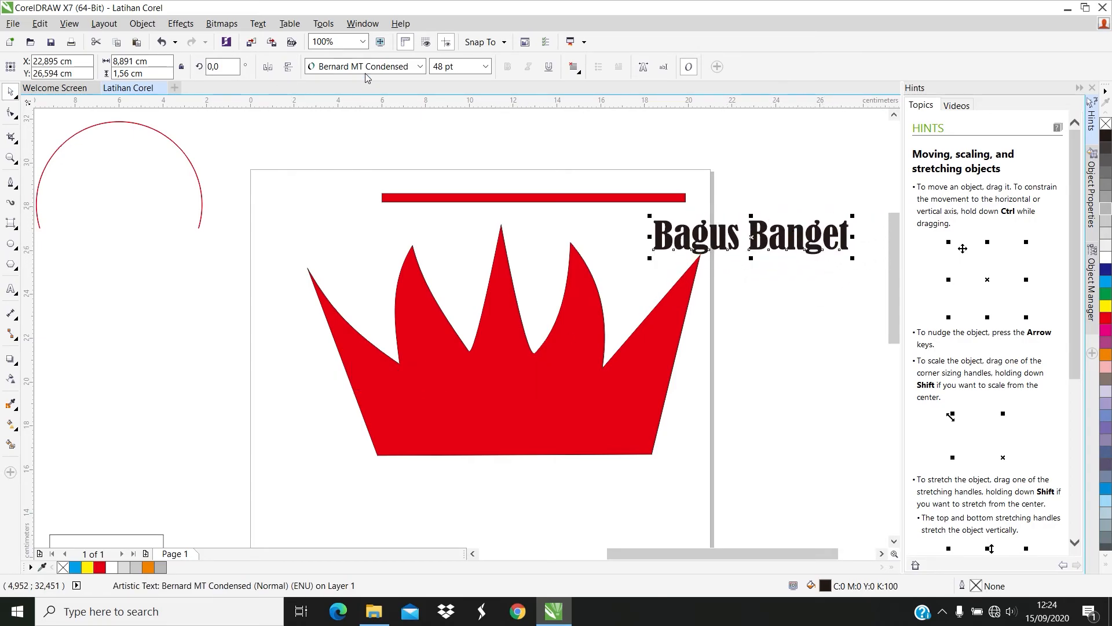
- Change the text's font to Britannic Bold and place it across the crown's base, centred at about X 12.0, Y 18.2 cm
click(342, 68)
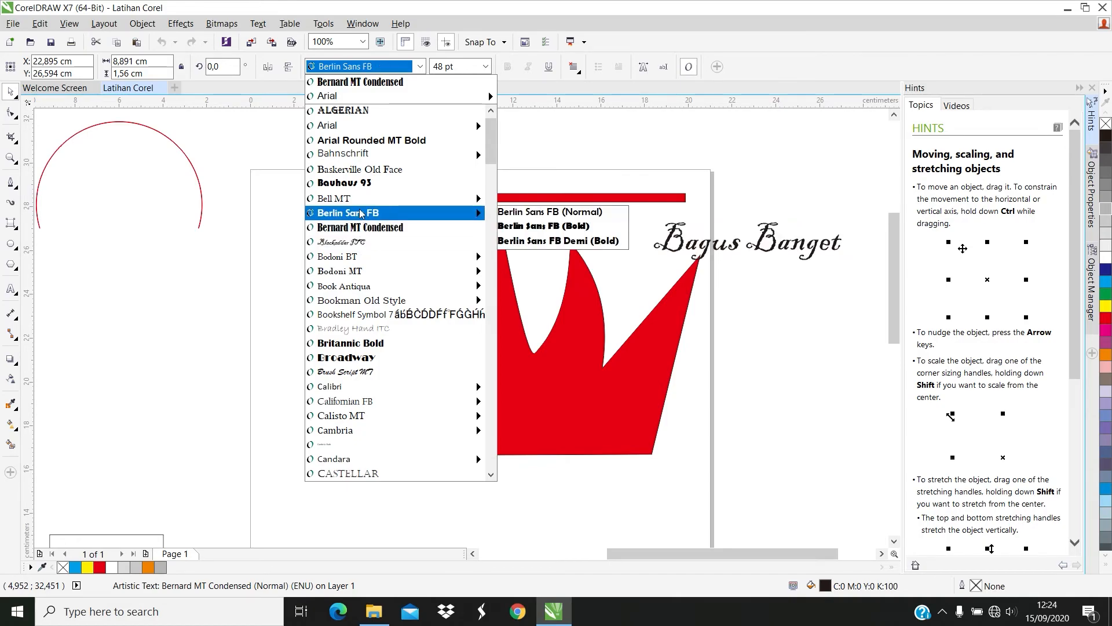
scroll(371, 348, down, 1)
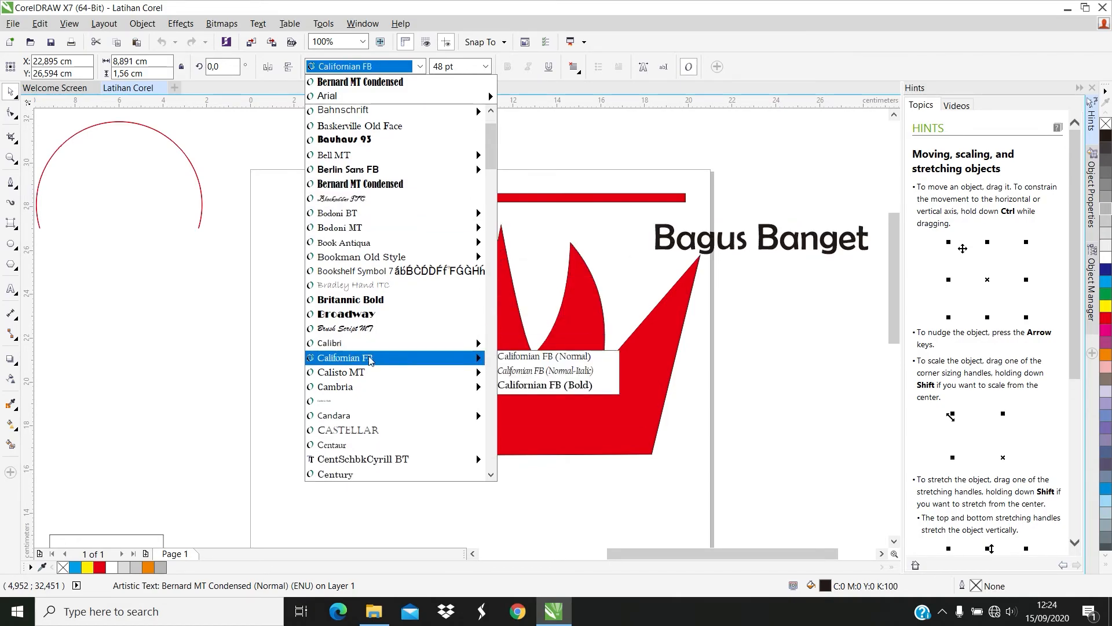
click(377, 307)
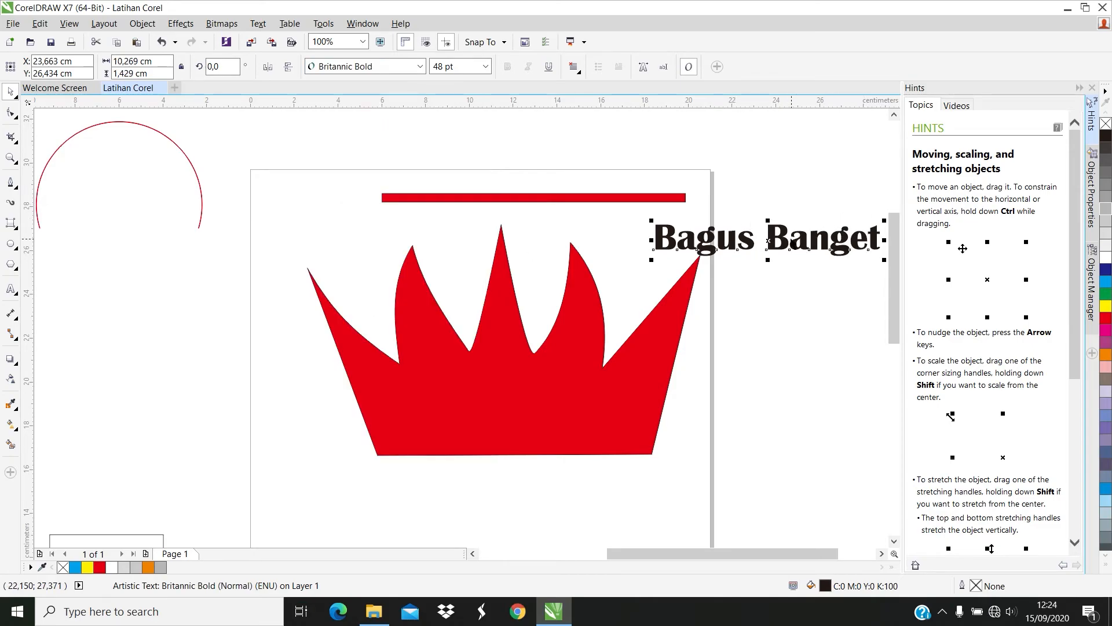
drag(786, 238, 529, 418)
click(745, 416)
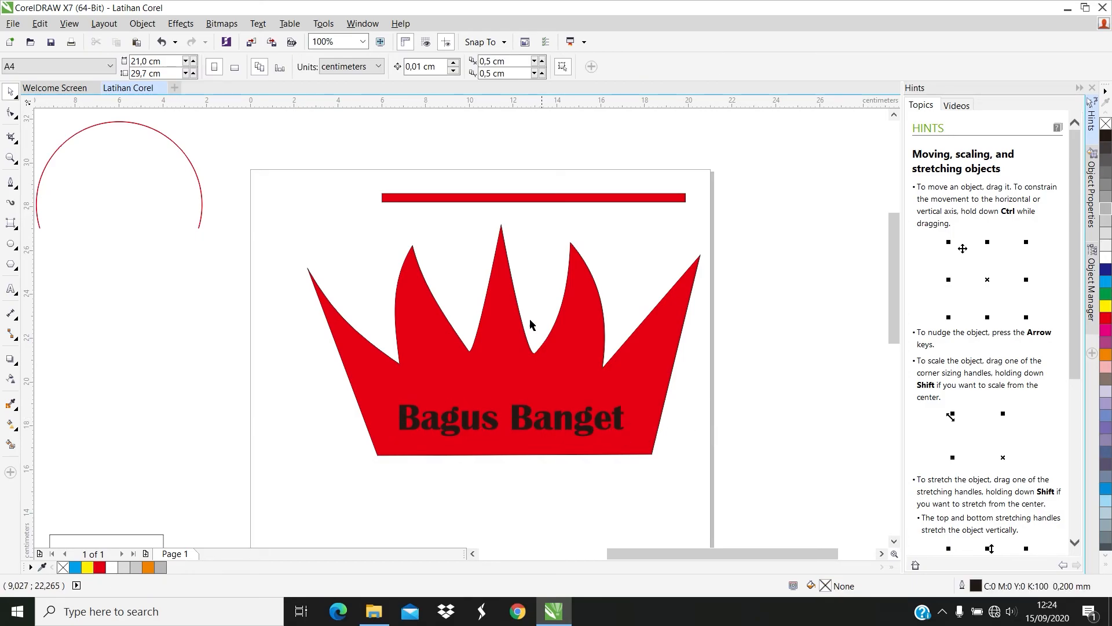
- Fill the "Bagus Banget" text with white, C0 M0 Y0 K0
click(450, 417)
click(477, 475)
click(450, 420)
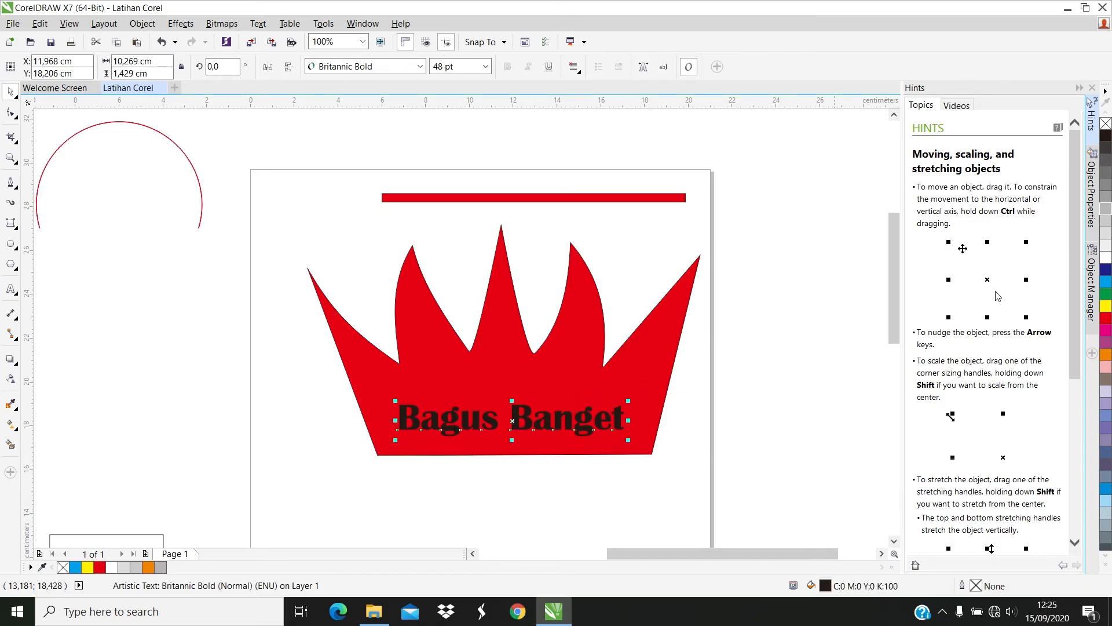
click(1106, 261)
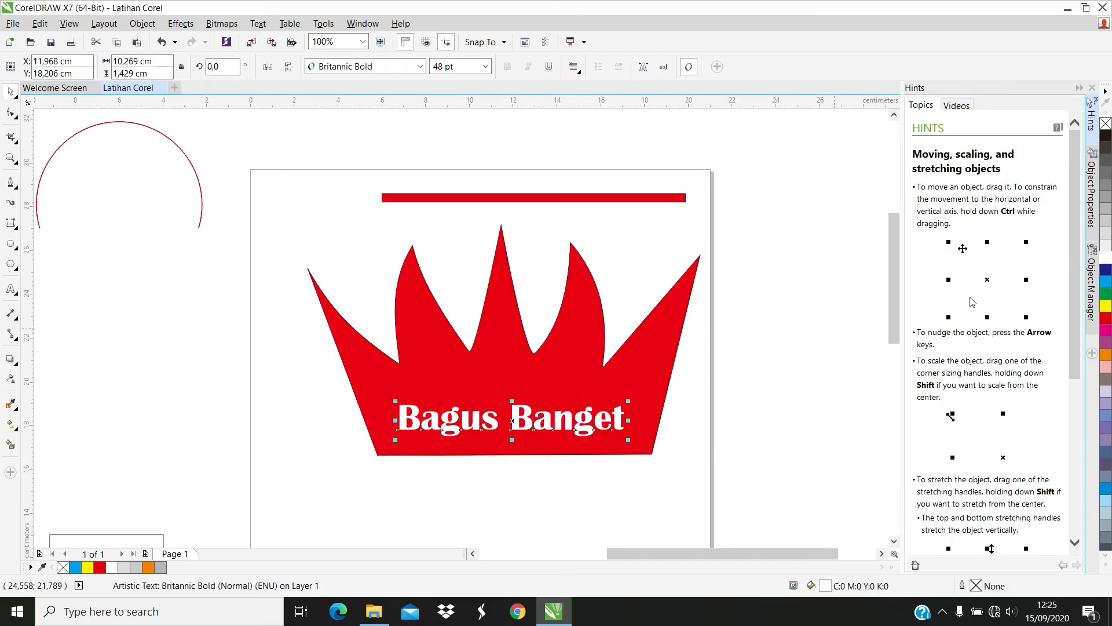
click(828, 302)
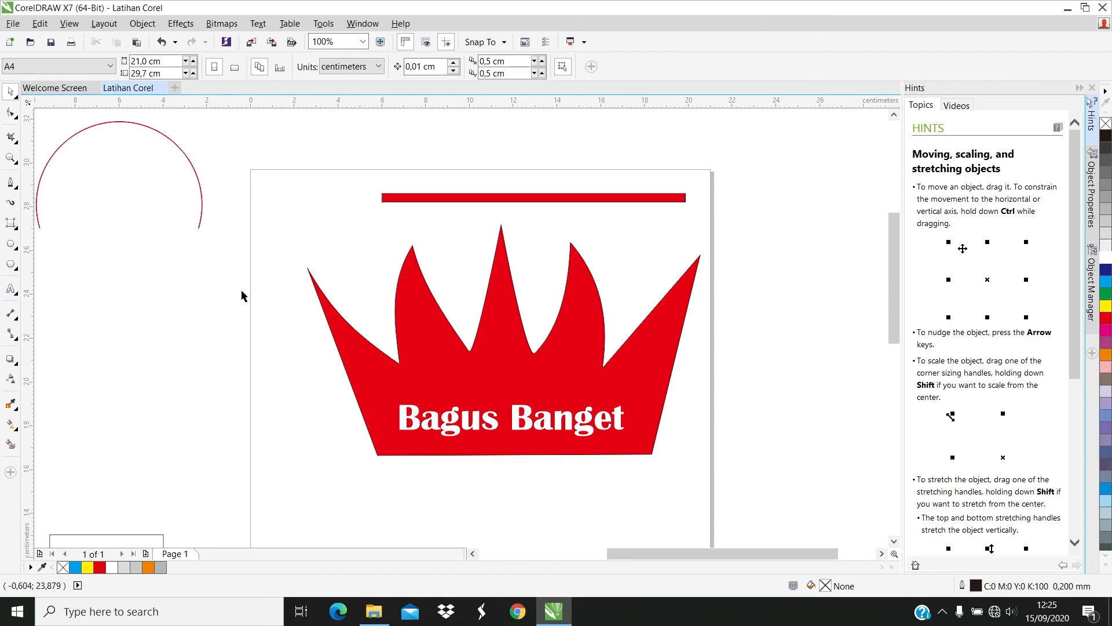
- Remove the crown's fill colour, leaving only its 0.2 mm black outline, and examine it up close
click(414, 312)
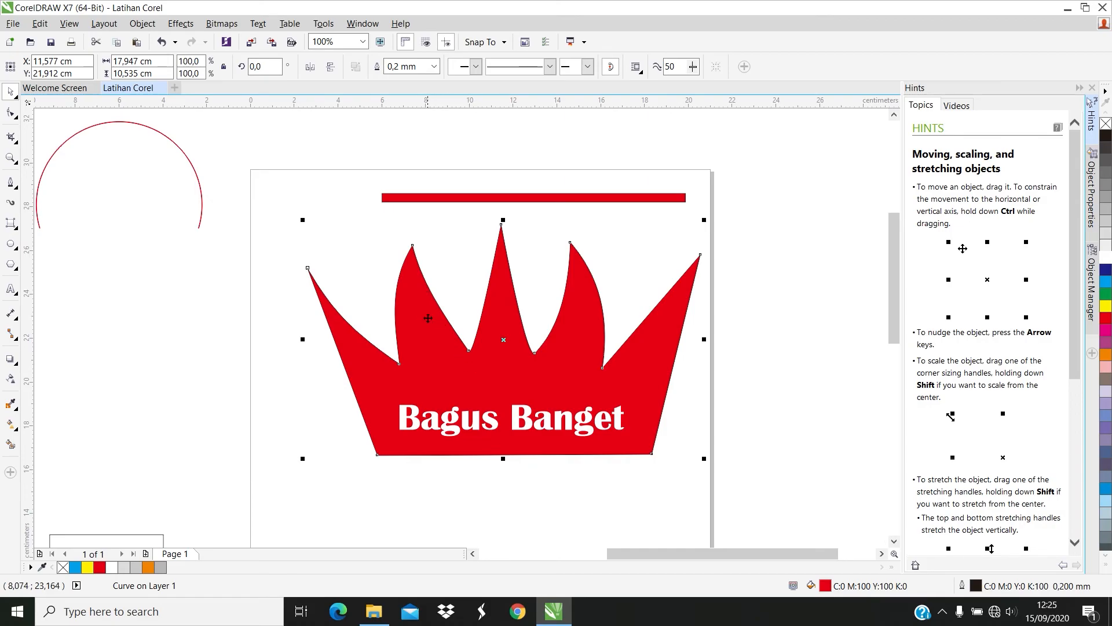
scroll(428, 324, up, 4)
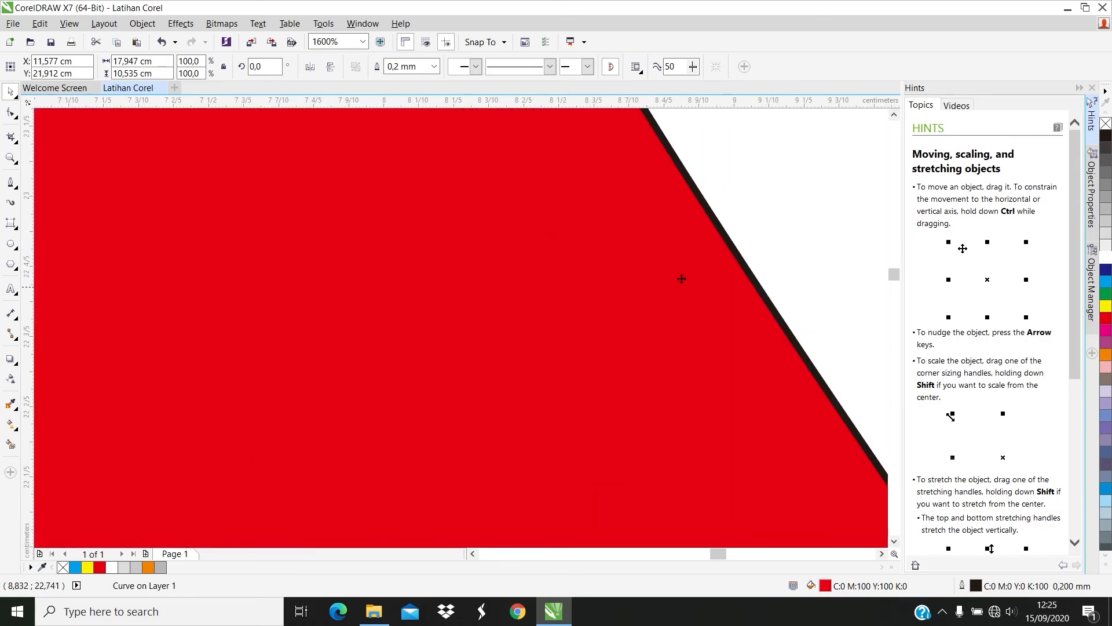
scroll(790, 323, down, 2)
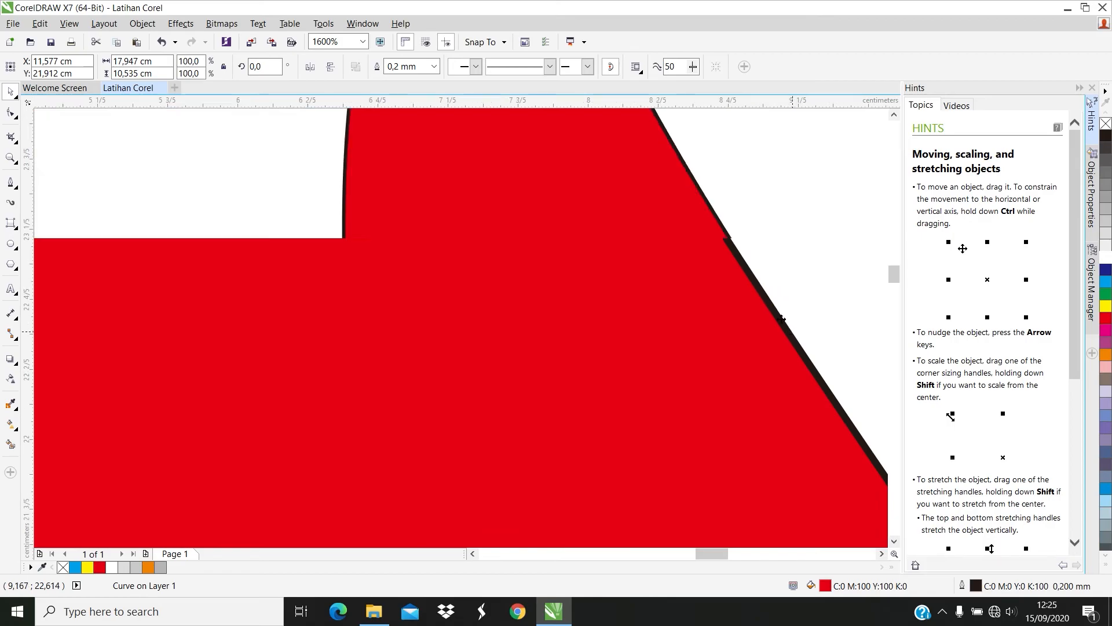
scroll(716, 246, up, 1)
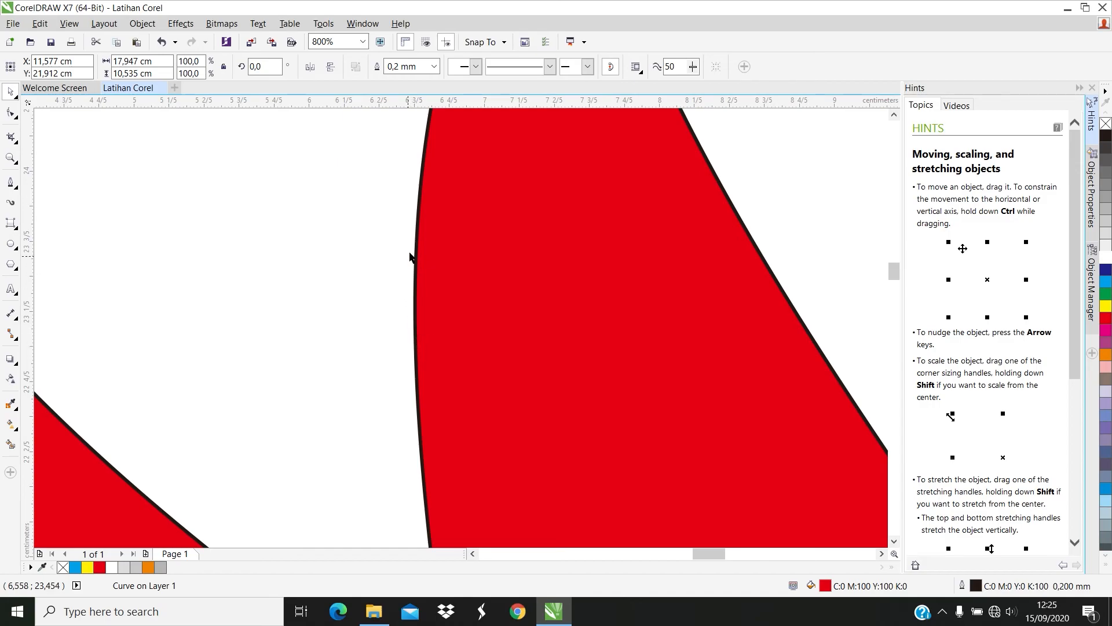
scroll(291, 454, down, 1)
scroll(343, 372, up, 2)
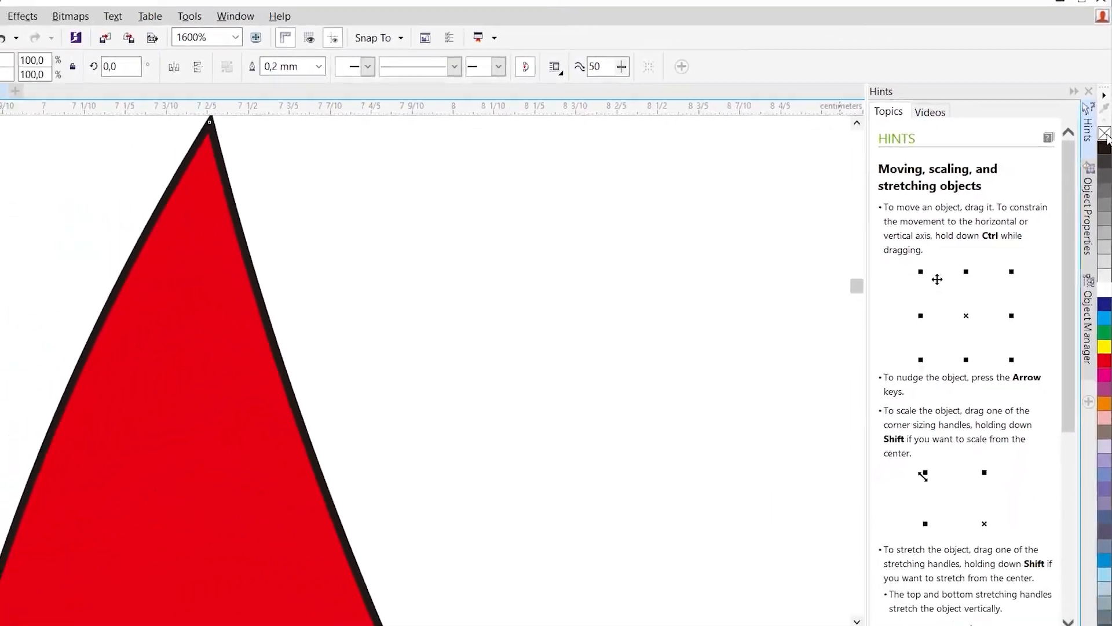
click(1100, 187)
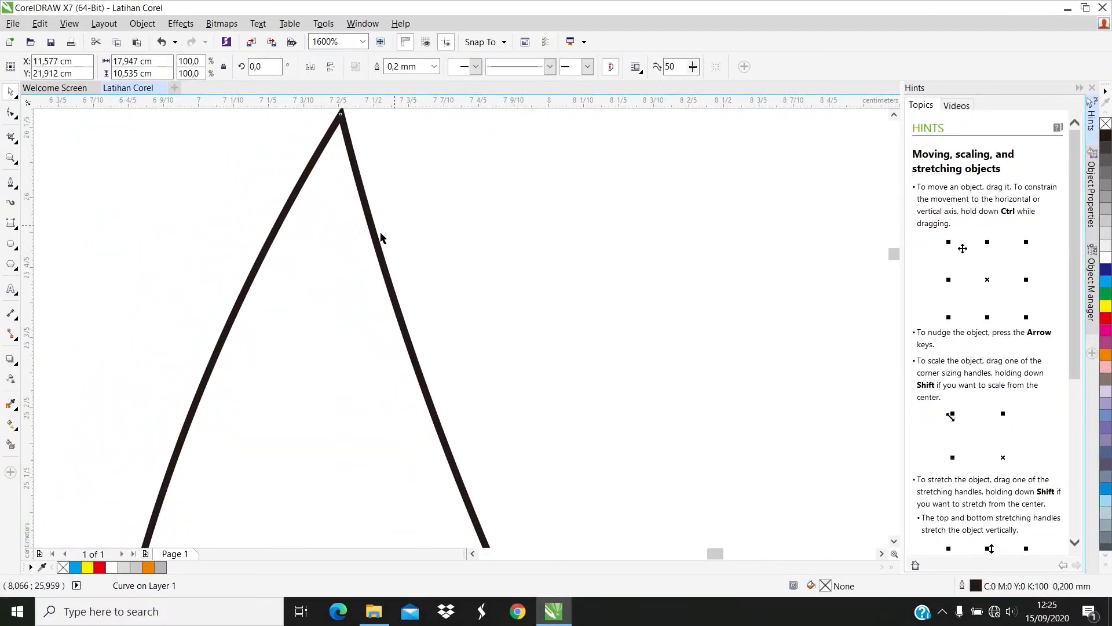
scroll(348, 312, down, 1)
scroll(362, 414, down, 1)
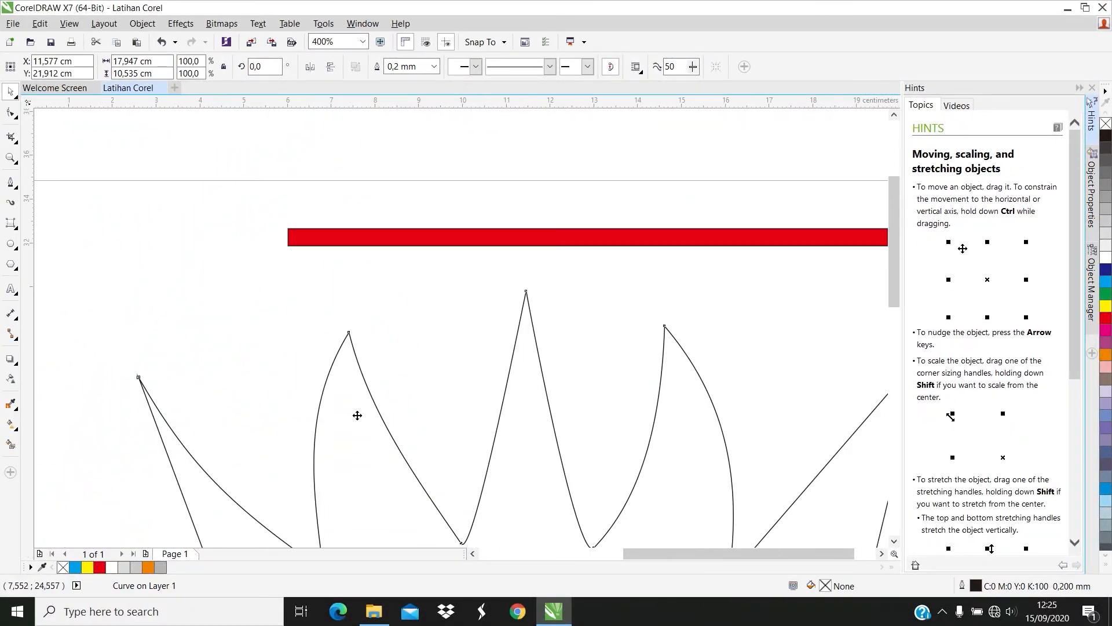
scroll(356, 410, down, 1)
scroll(350, 393, up, 2)
scroll(365, 343, up, 1)
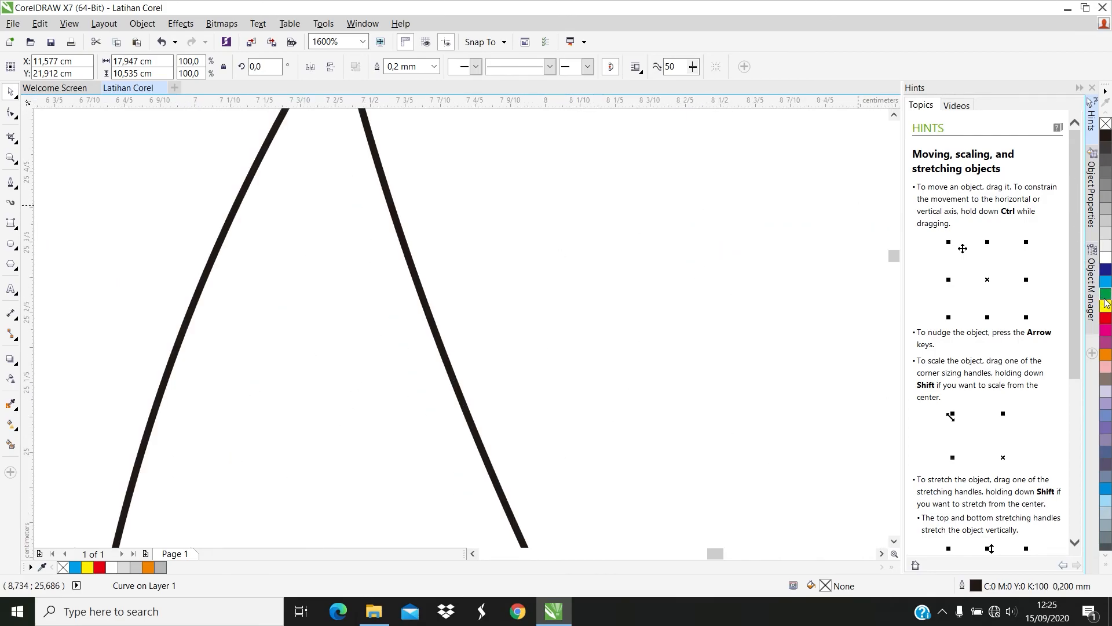
- Refill the crown with red, C0 M100 Y100 K0, remove its outline, and check the bare edges
click(1105, 318)
scroll(603, 259, down, 1)
scroll(533, 316, up, 1)
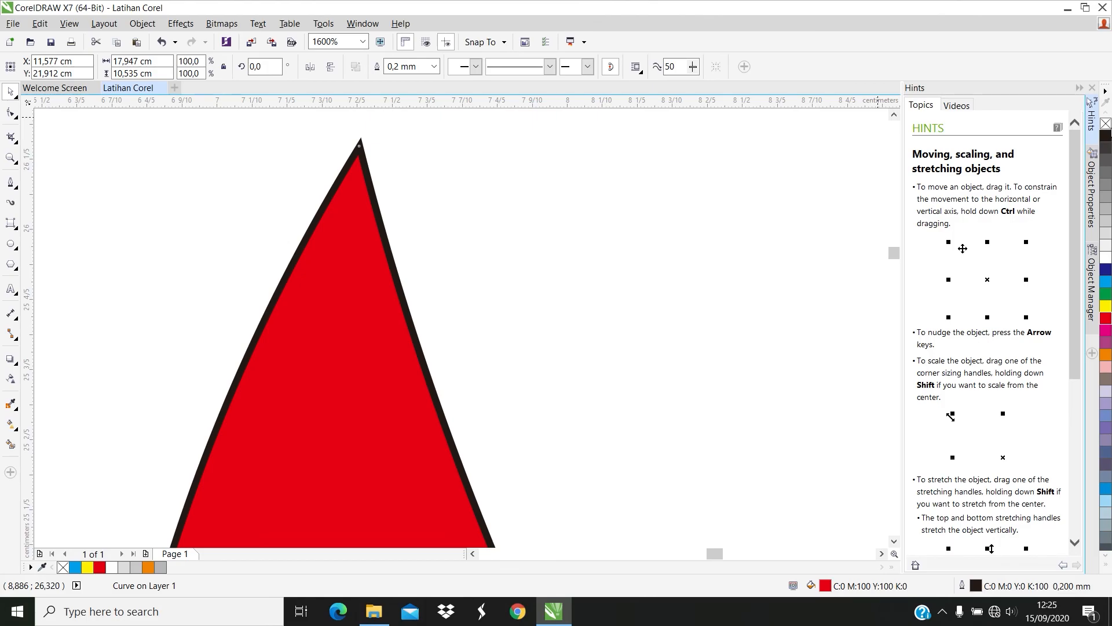
right_click(1106, 123)
click(462, 228)
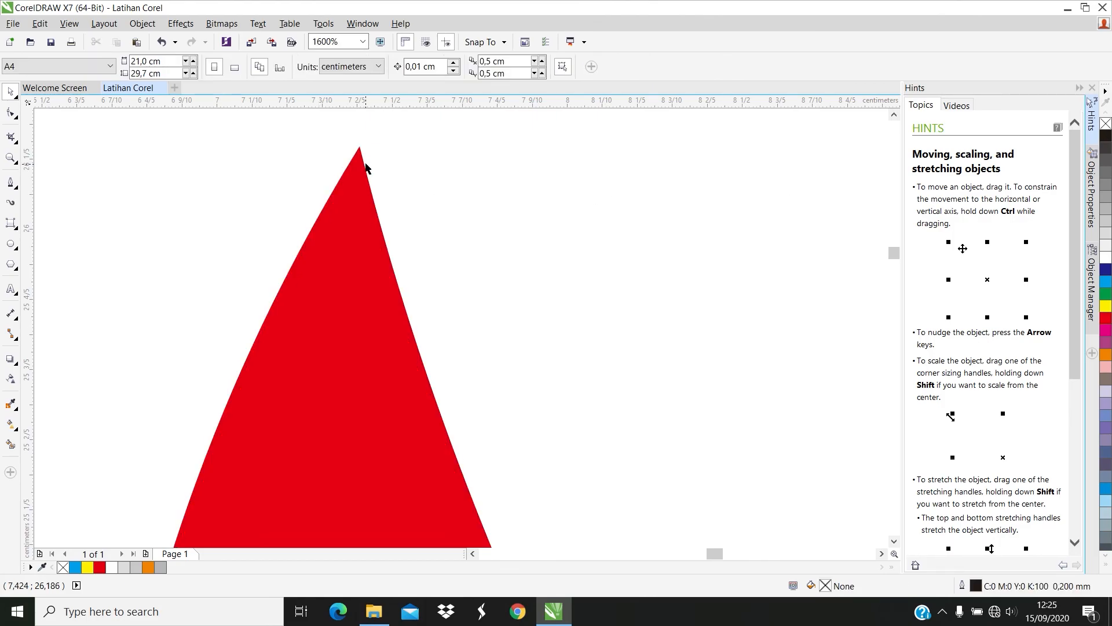
click(345, 197)
scroll(406, 348, down, 8)
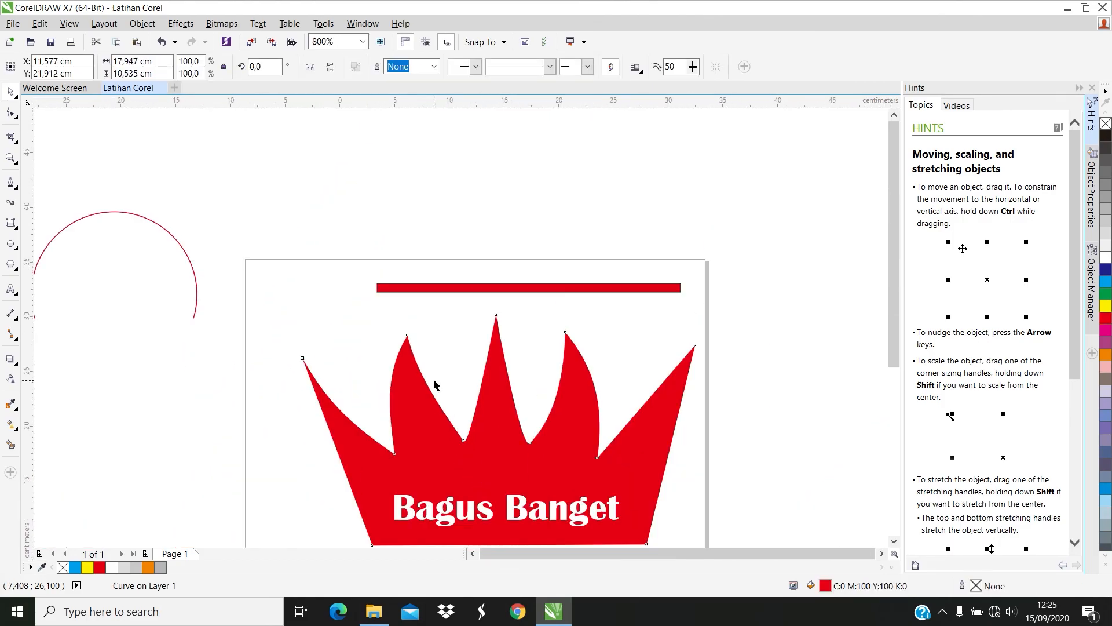
scroll(464, 373, up, 6)
click(455, 273)
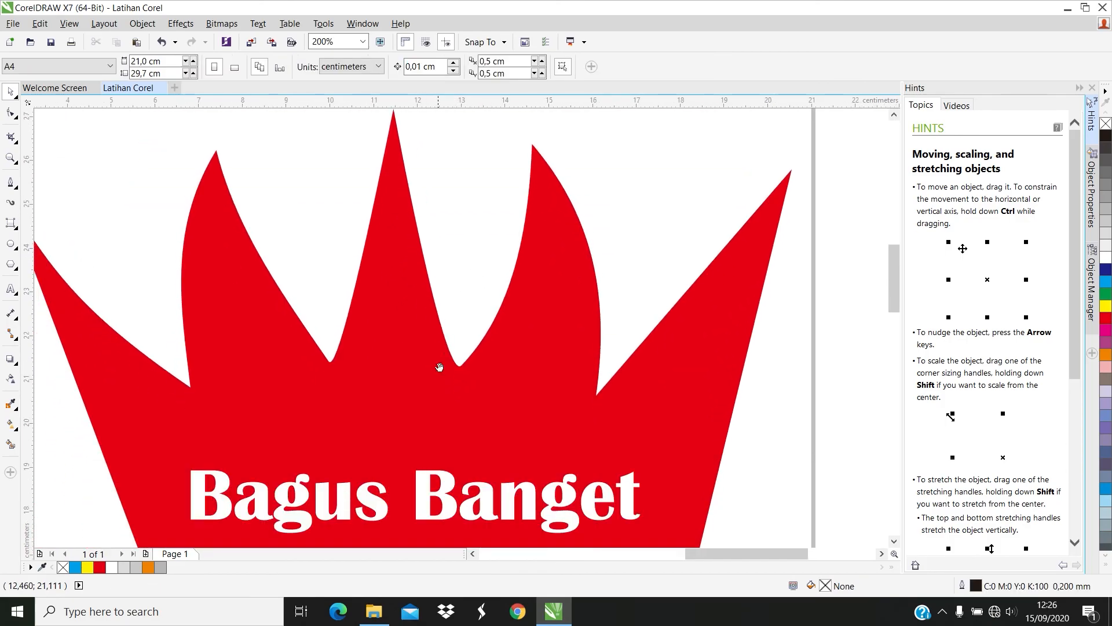
drag(412, 387, 293, 342)
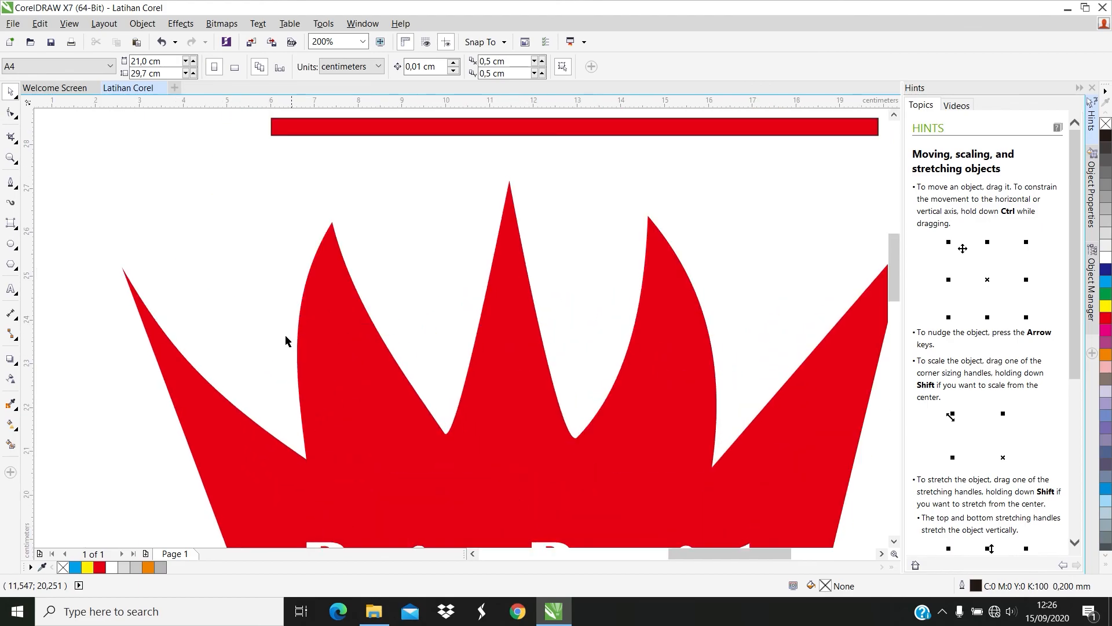
- Give the crown a black hairline outline, C0 M0 Y0 K100, and inspect it along the spikes
click(315, 301)
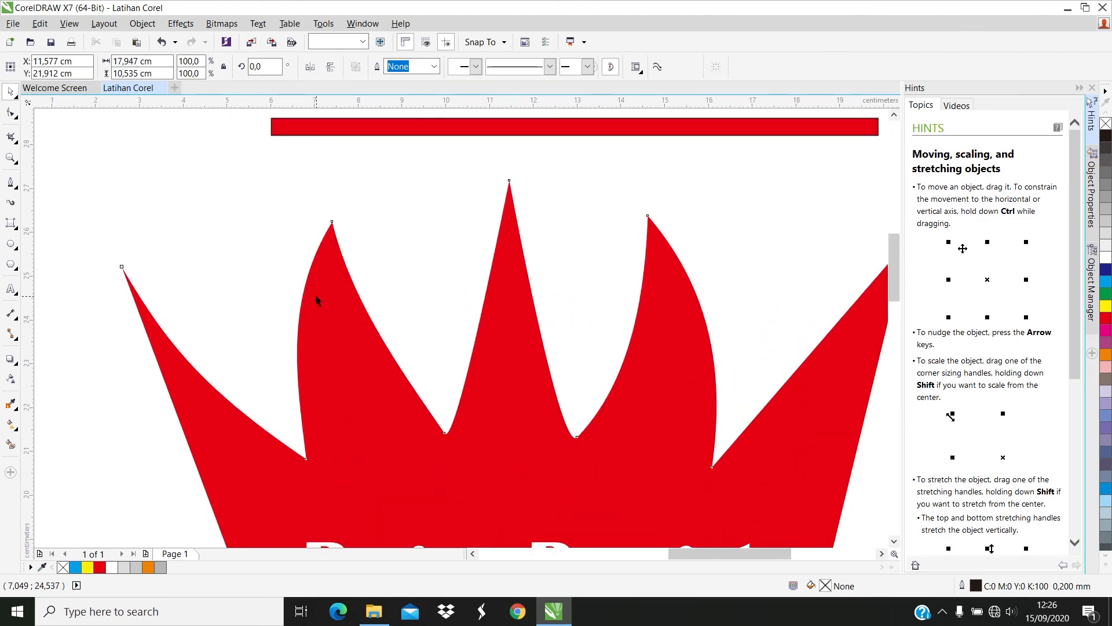
right_click(1106, 138)
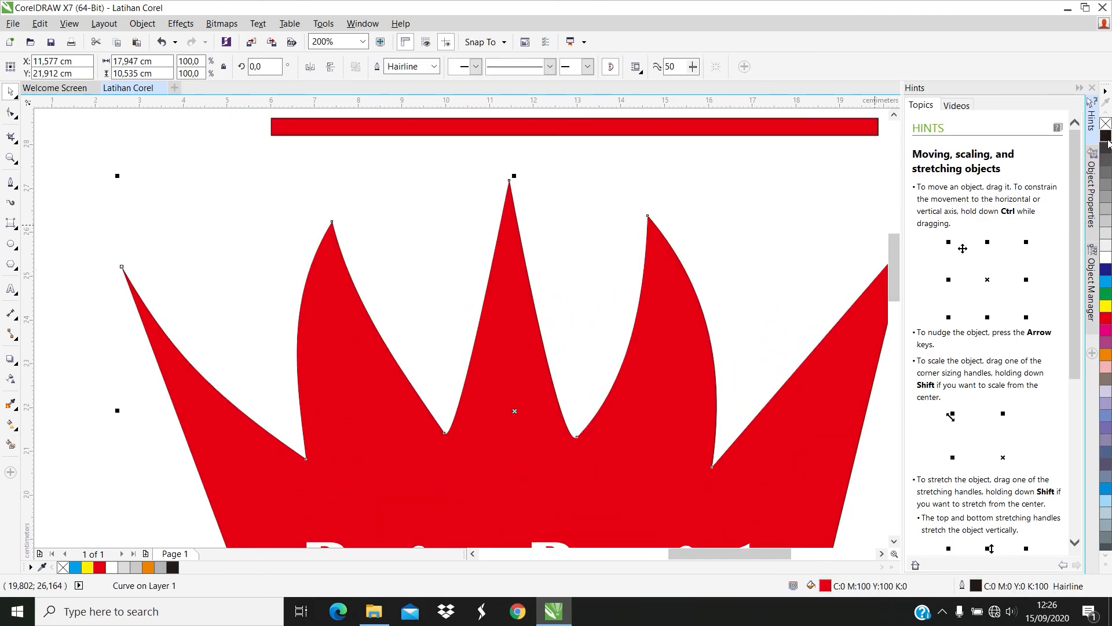
scroll(602, 234, up, 2)
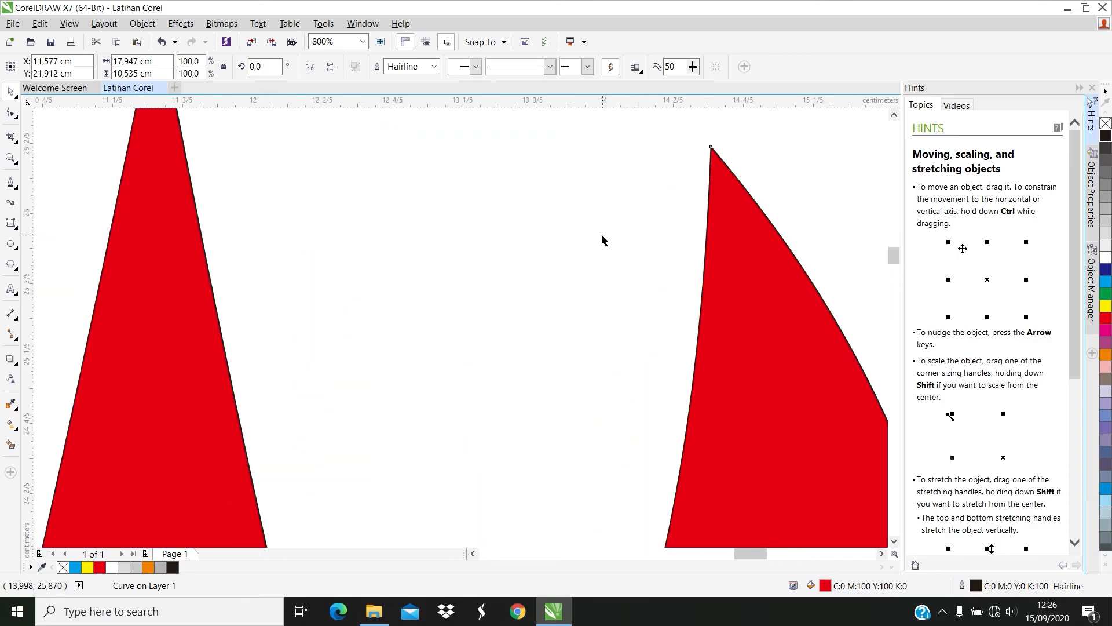
scroll(602, 234, down, 2)
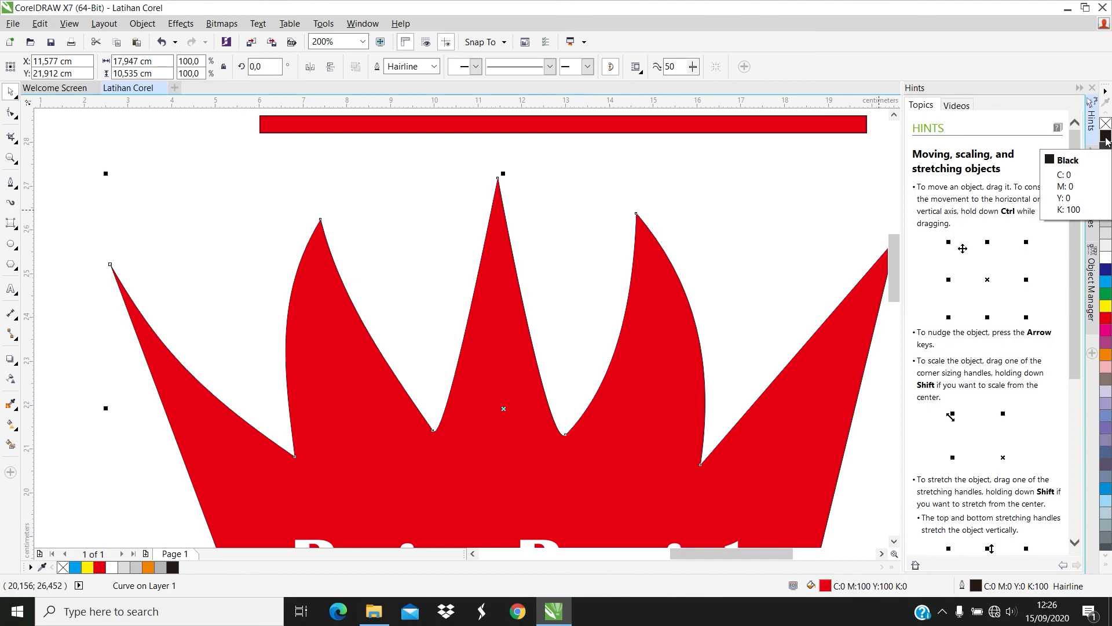
scroll(745, 303, up, 2)
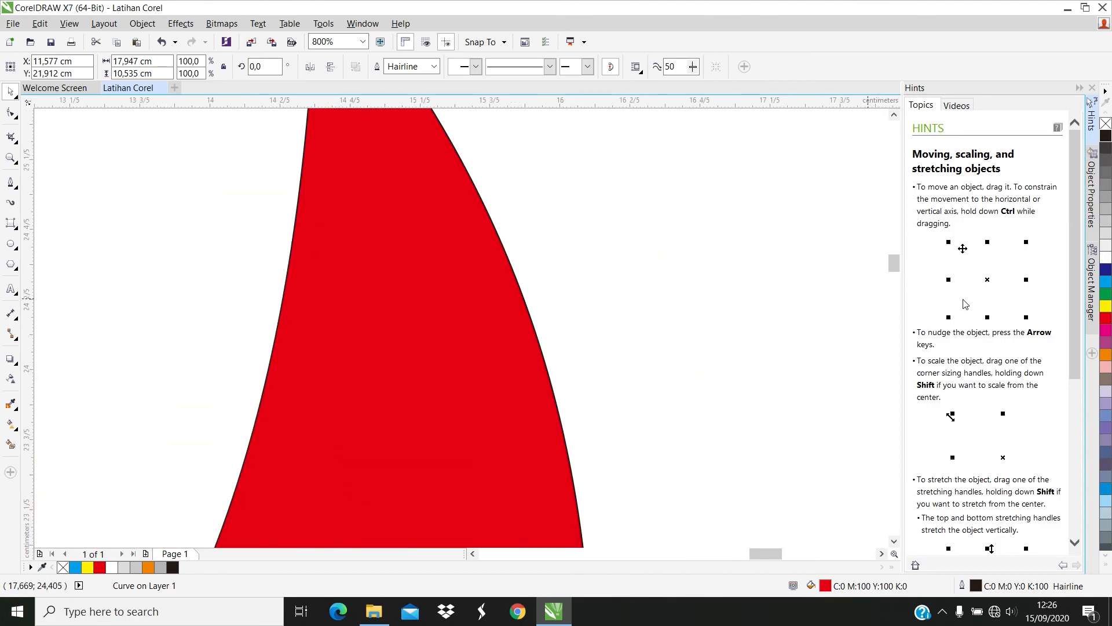
- Recolour the crown's hairline outline yellow, C0 M0 Y100 K0, and check it around the spikes
right_click(1105, 309)
scroll(440, 365, down, 2)
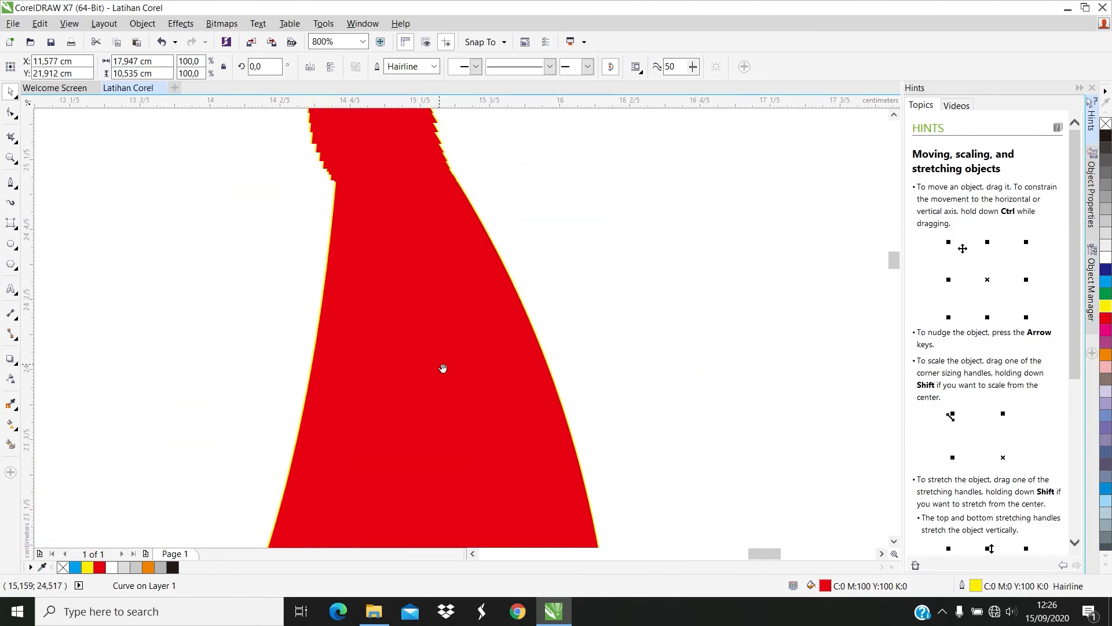
scroll(412, 291, down, 2)
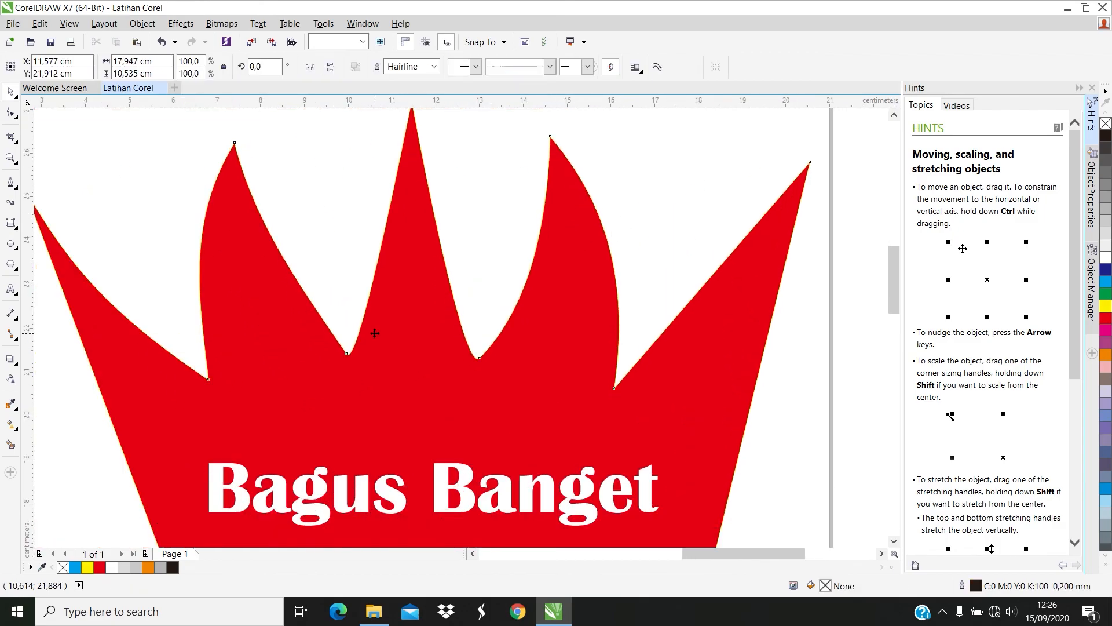
scroll(374, 333, down, 2)
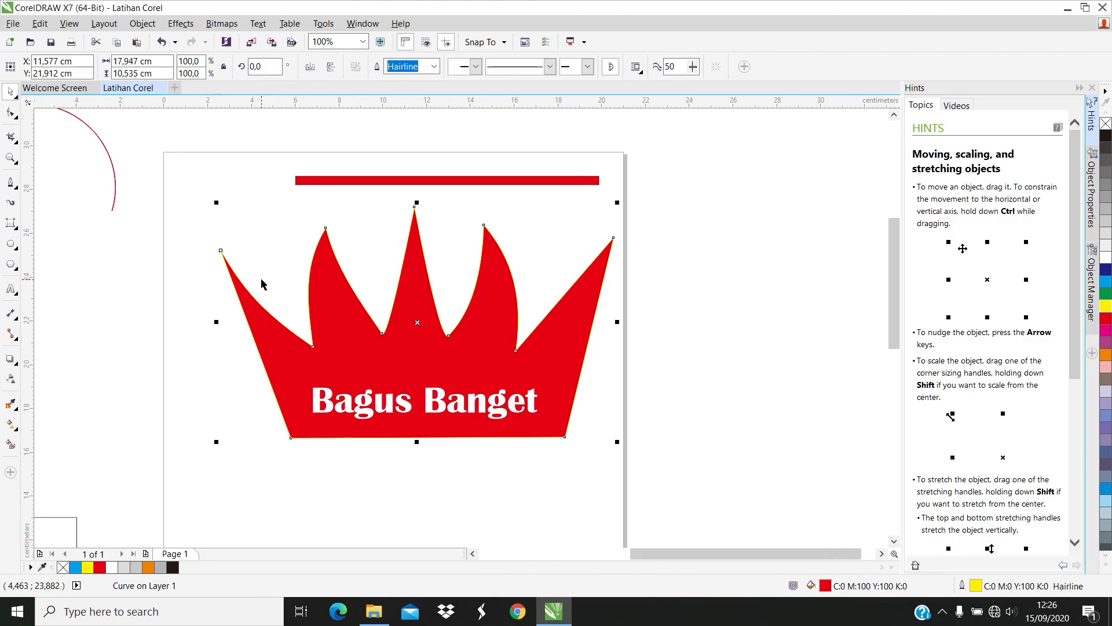
drag(259, 281, 215, 332)
scroll(249, 360, up, 1)
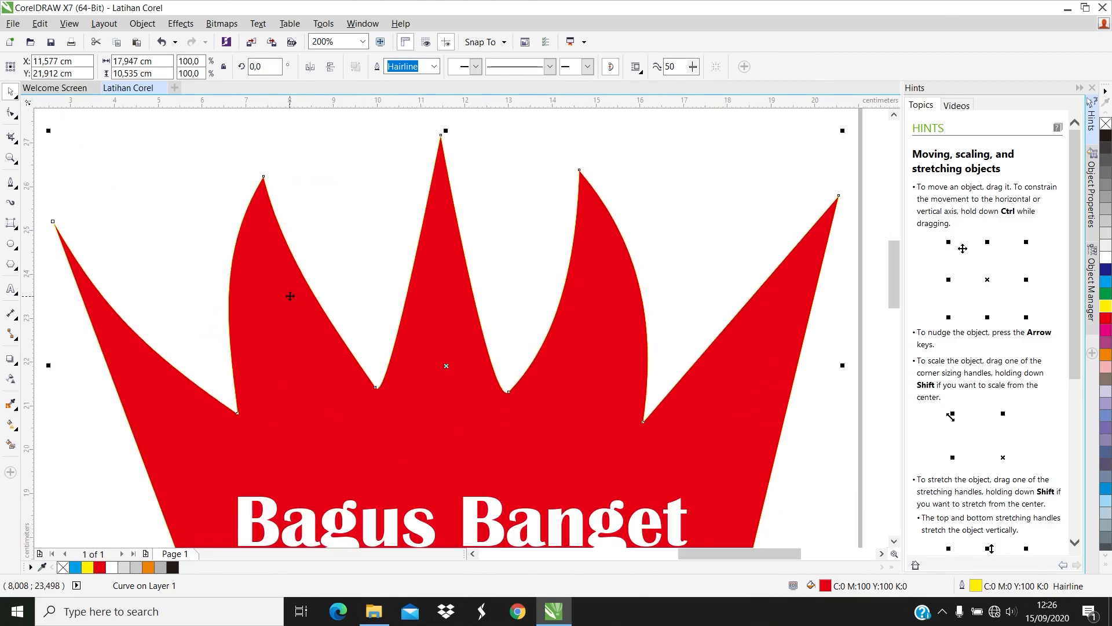
scroll(290, 293, down, 1)
scroll(269, 288, up, 1)
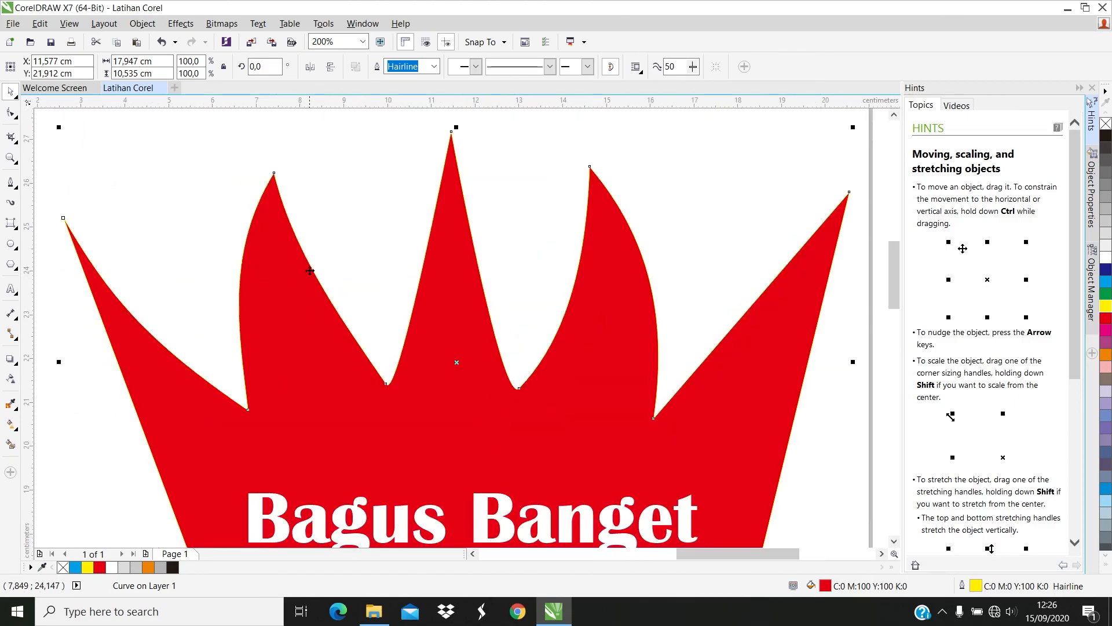
scroll(336, 261, up, 1)
scroll(162, 223, down, 1)
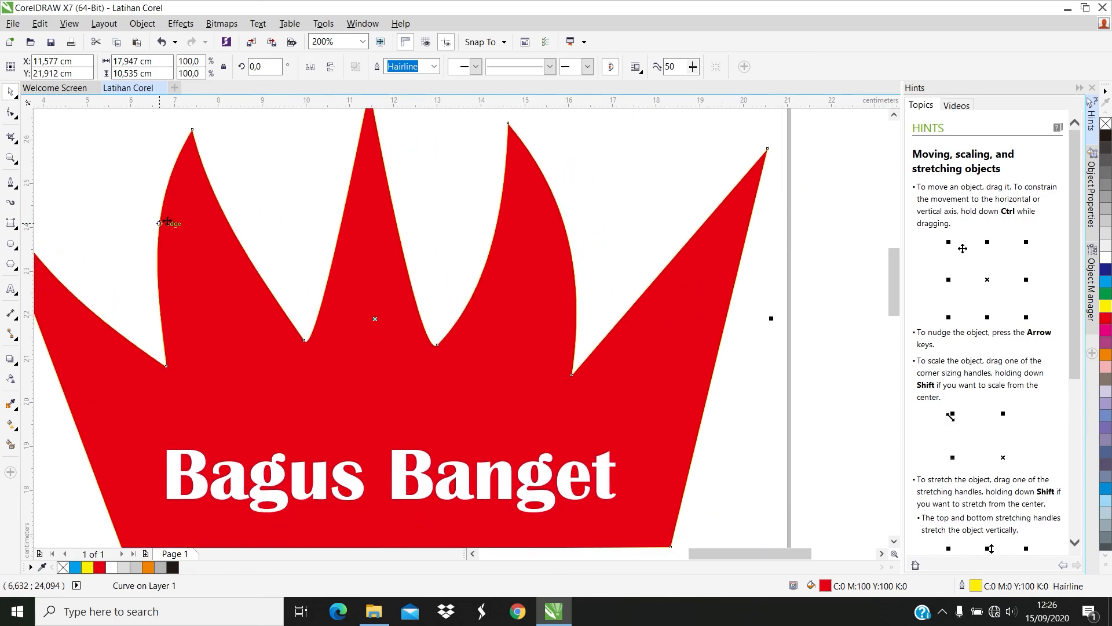